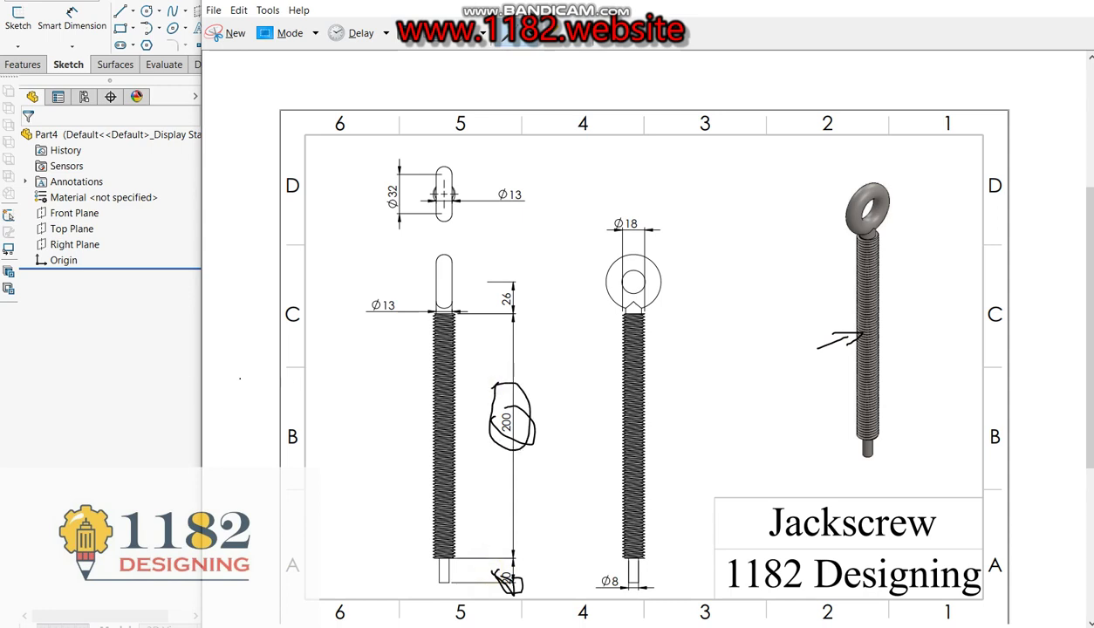
- Bring SOLIDWORKS in front of the reference image to show the empty Part4 document
left_click(171, 380)
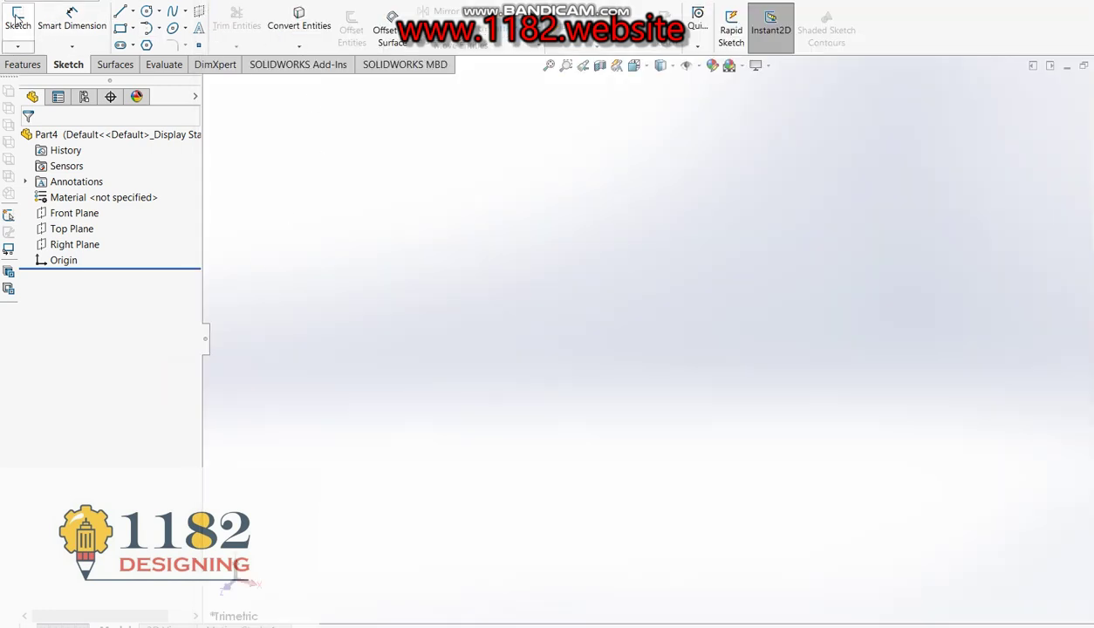
- Start a revolve sketch on the Front Plane and draw a closed stepped line profile from the origin
left_click(26, 65)
left_click(71, 26)
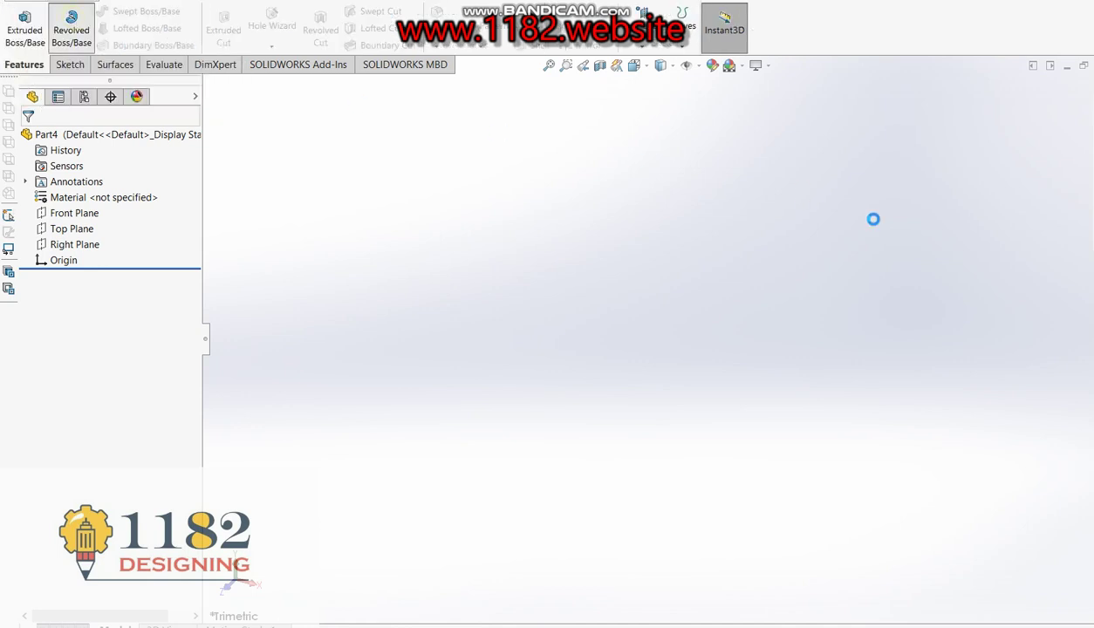
left_click(517, 189)
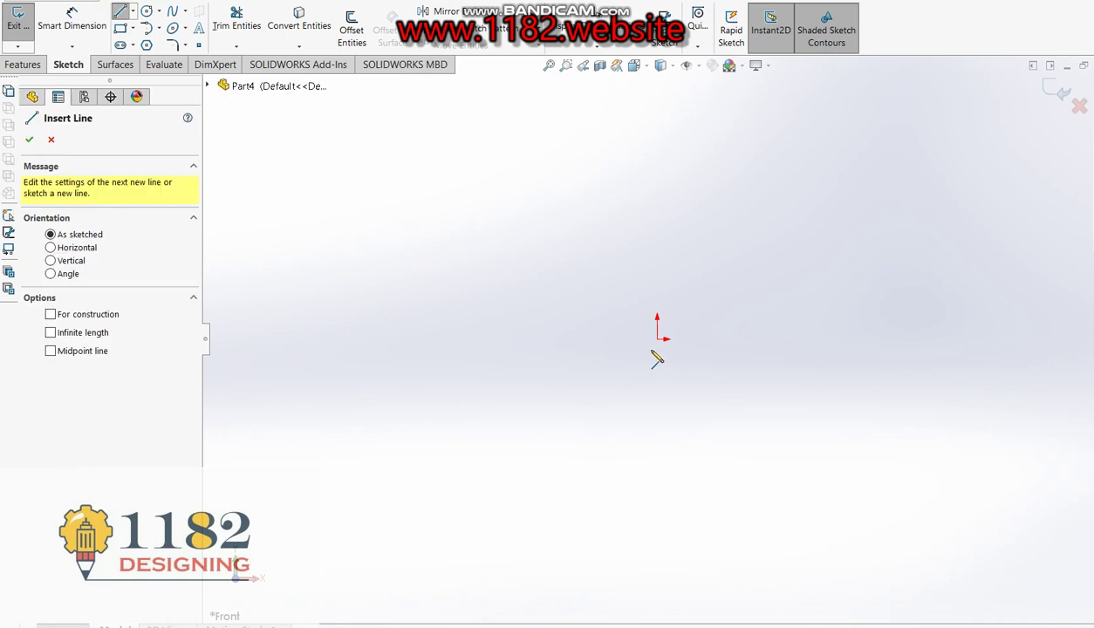
left_click(657, 339)
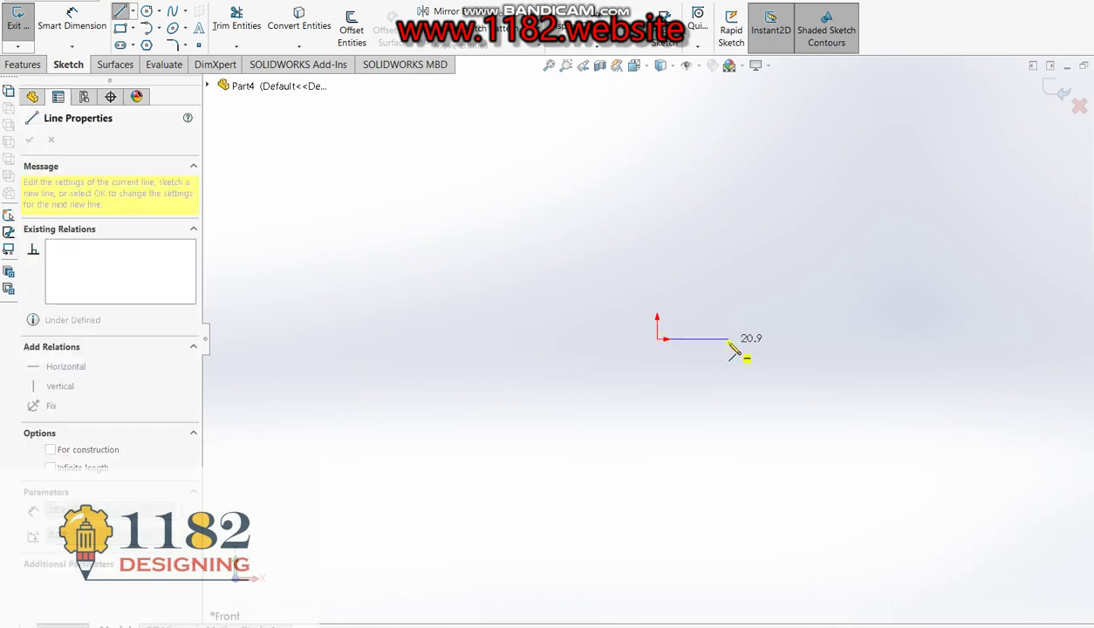
left_click(728, 339)
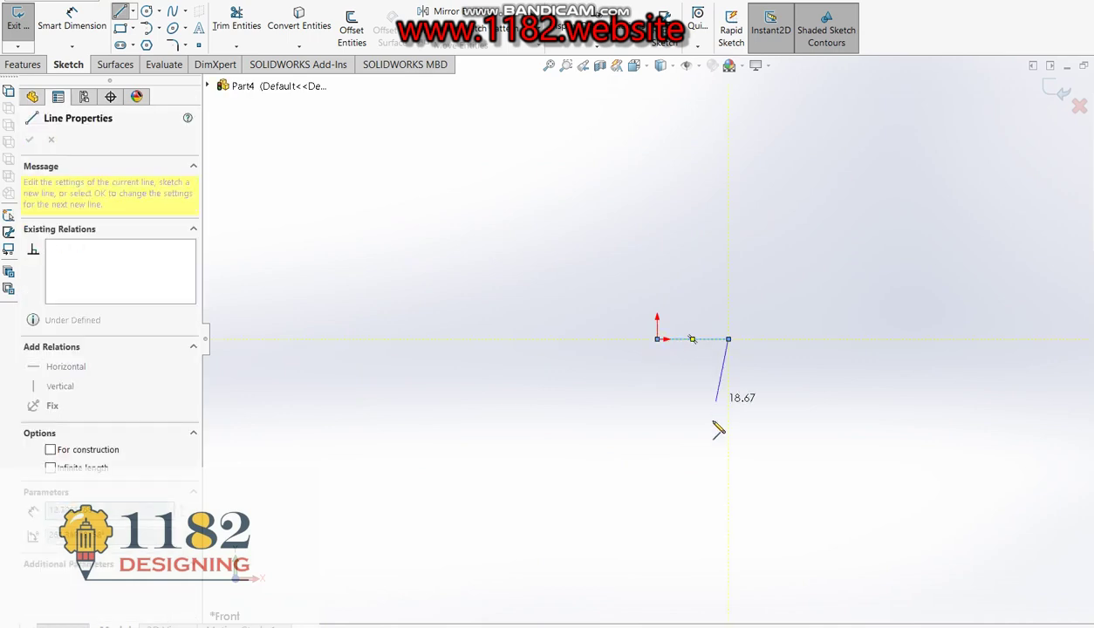
left_click(729, 519)
left_click(703, 520)
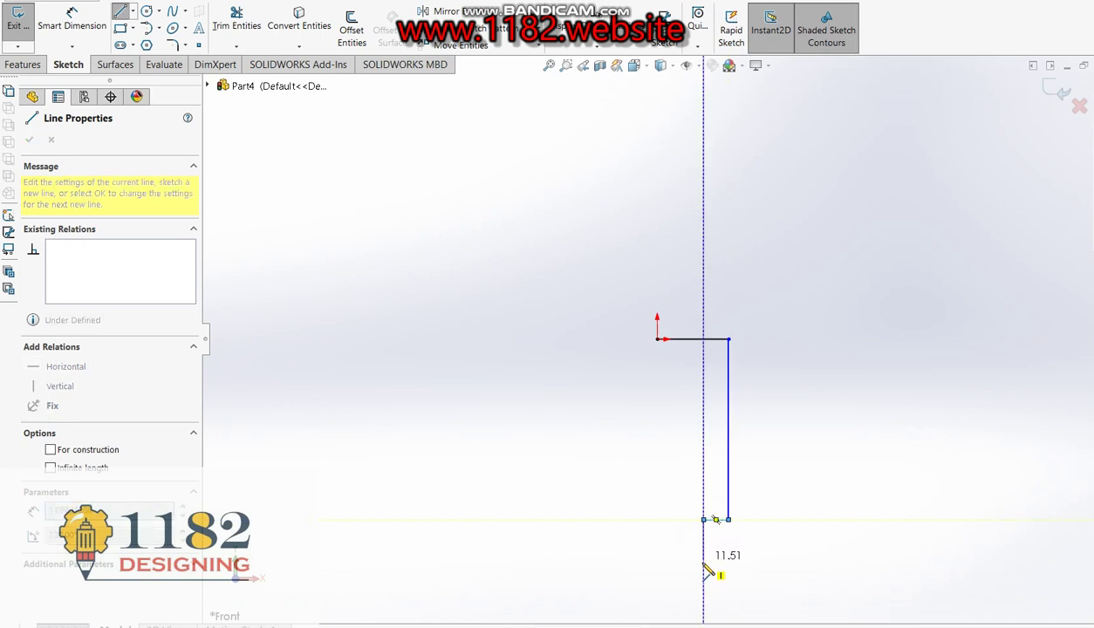
left_click(704, 571)
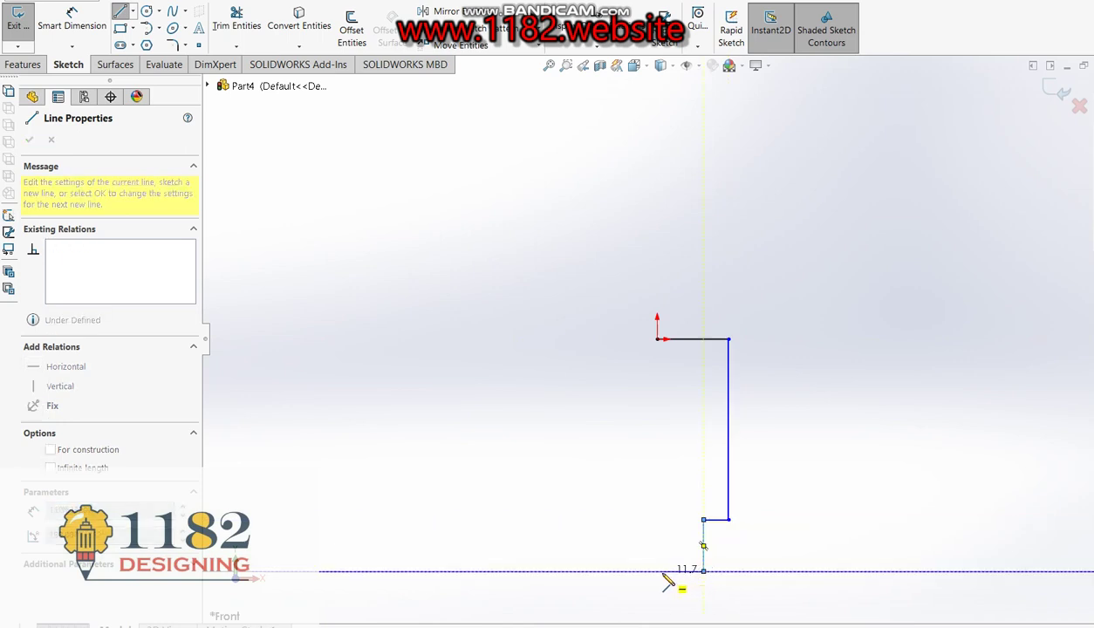
left_click(658, 571)
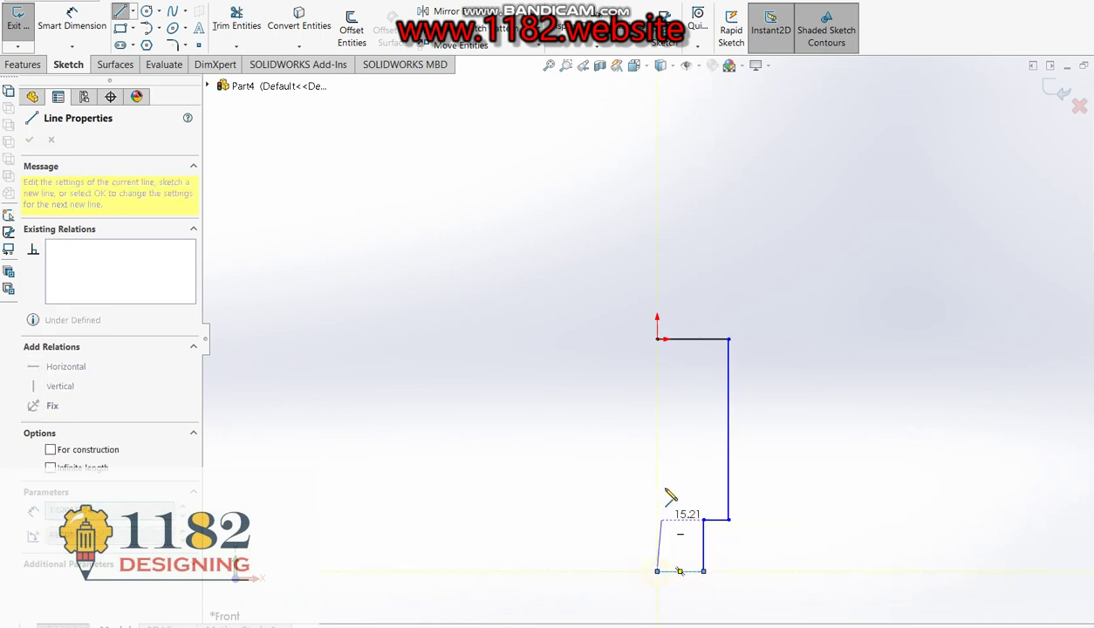
left_click(657, 340)
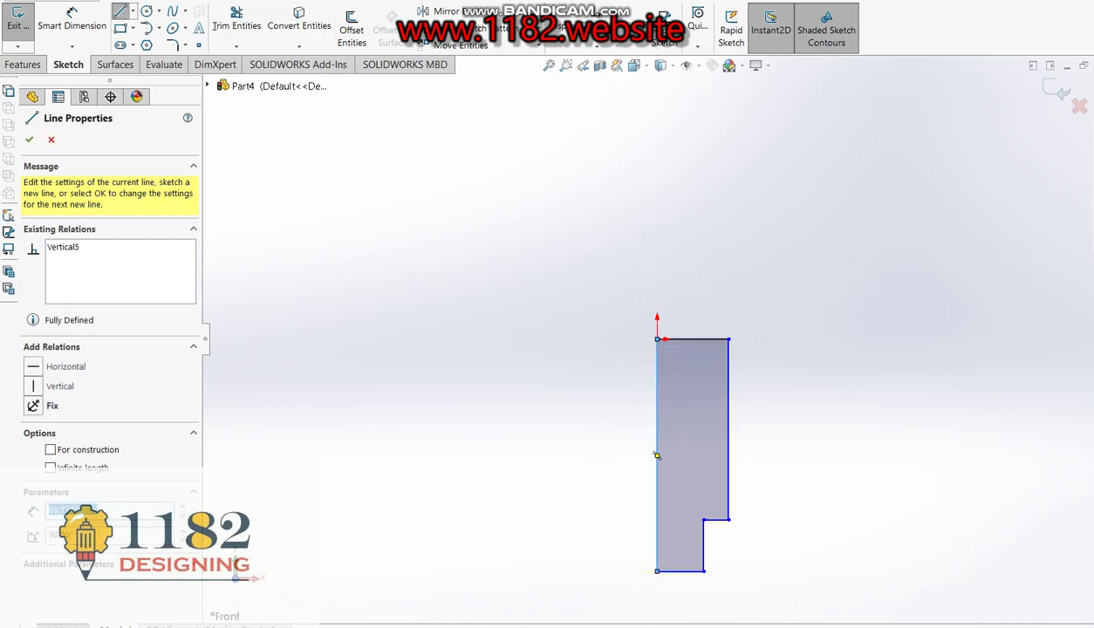
- Abandon two dimension attempts and delete the profile's left vertical edge
left_click(72, 19)
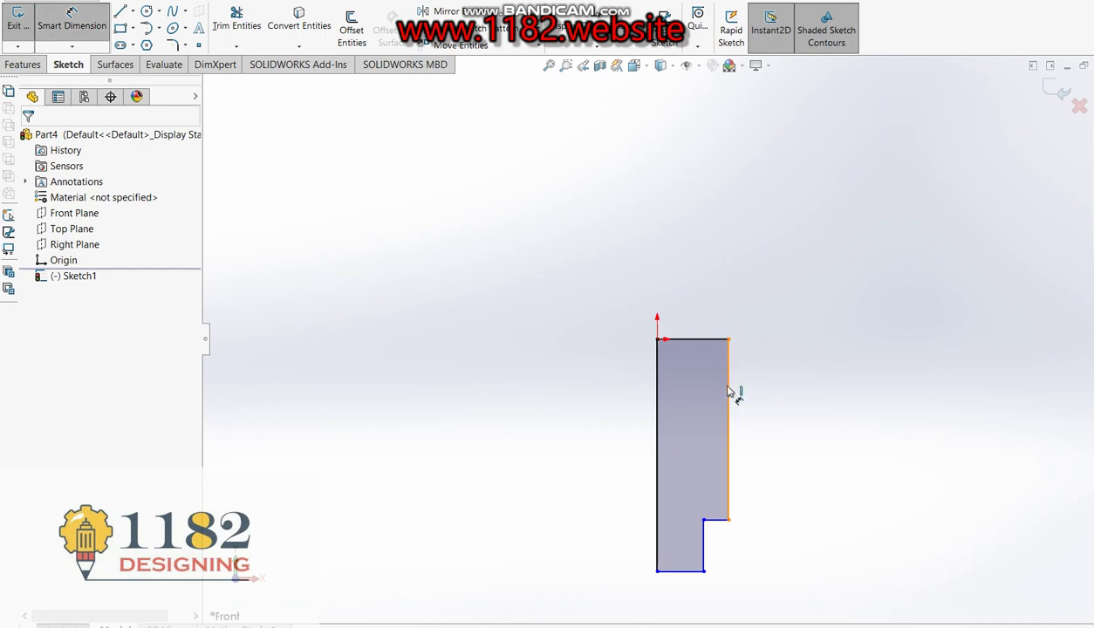
left_click(652, 373)
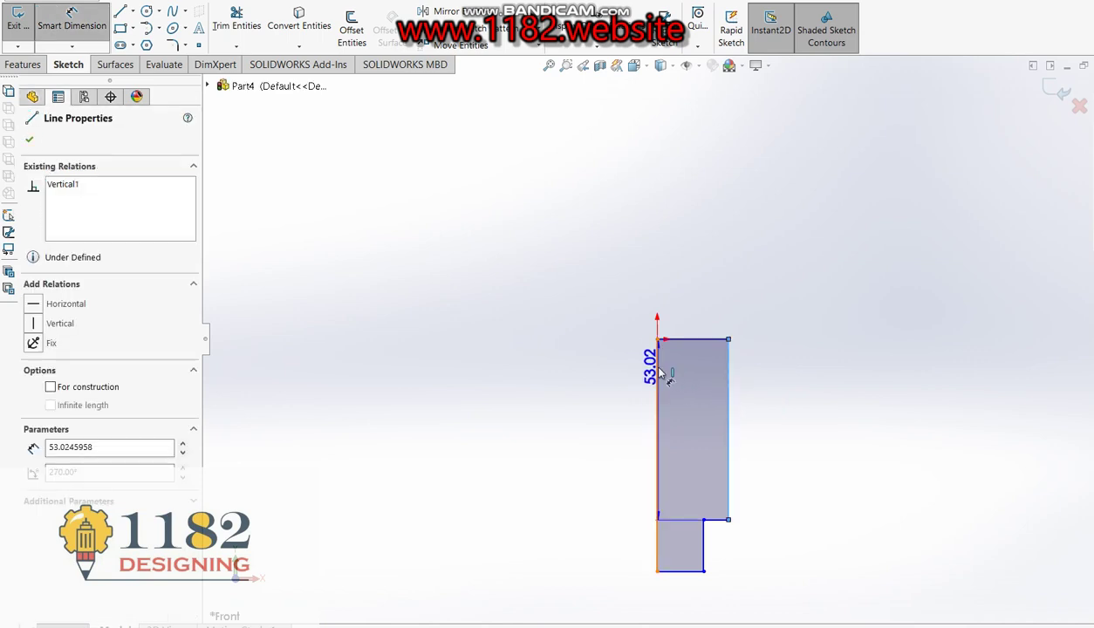
key("Escape")
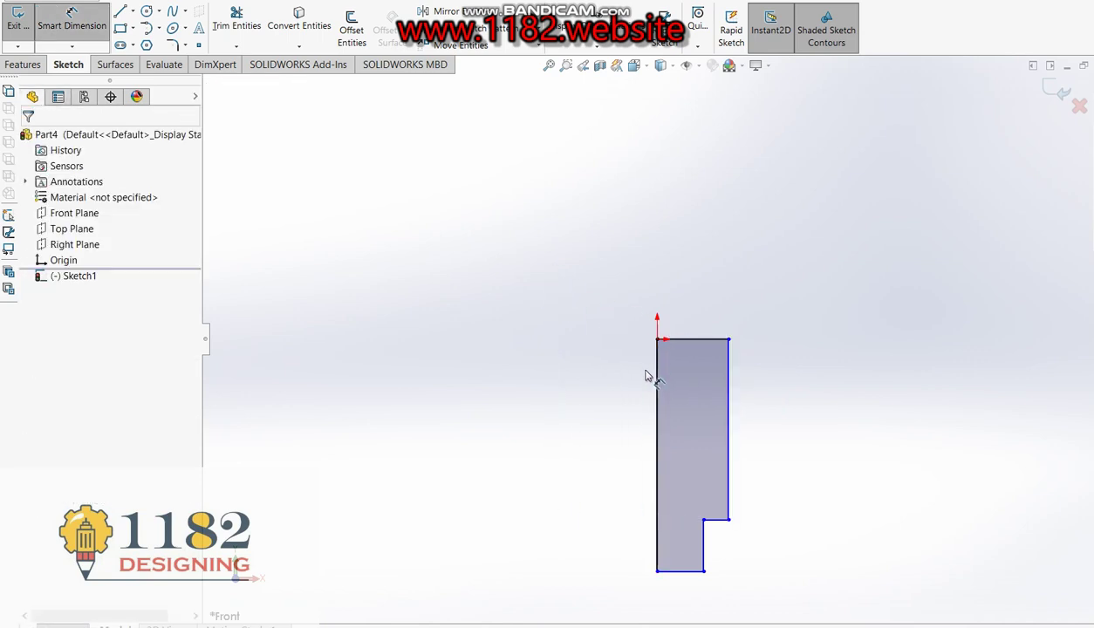
left_click(656, 376)
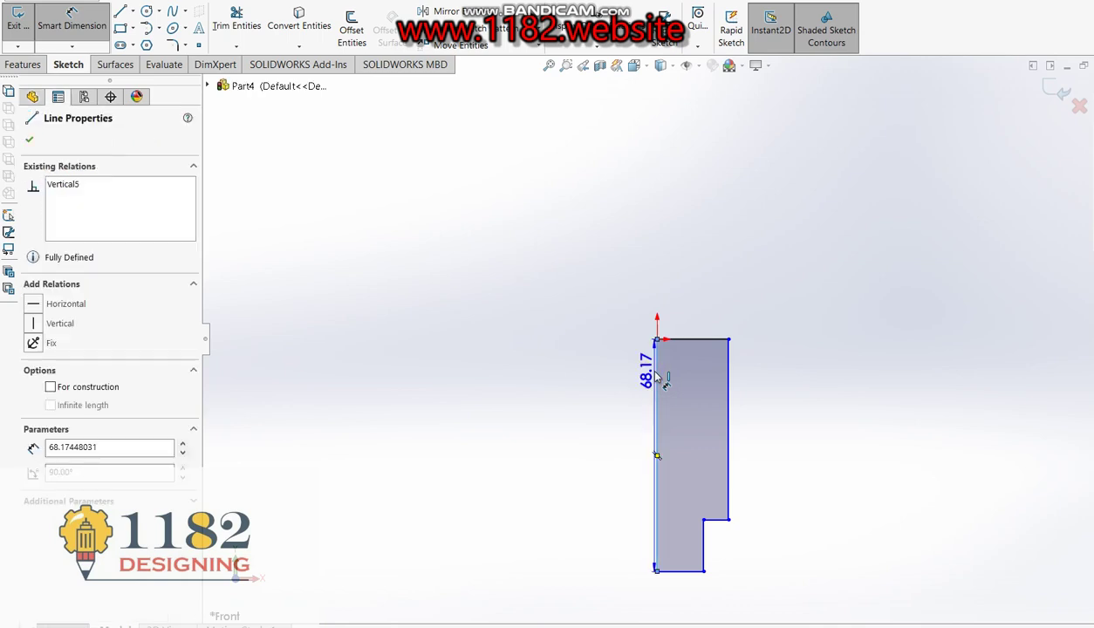
key("Escape")
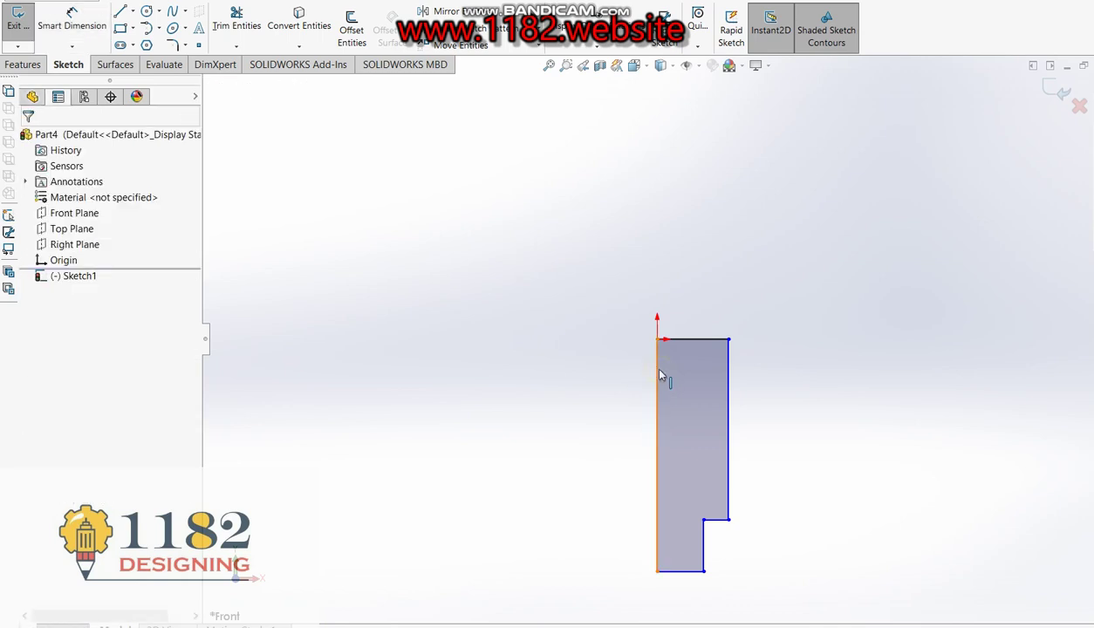
left_click(656, 376)
key("Delete")
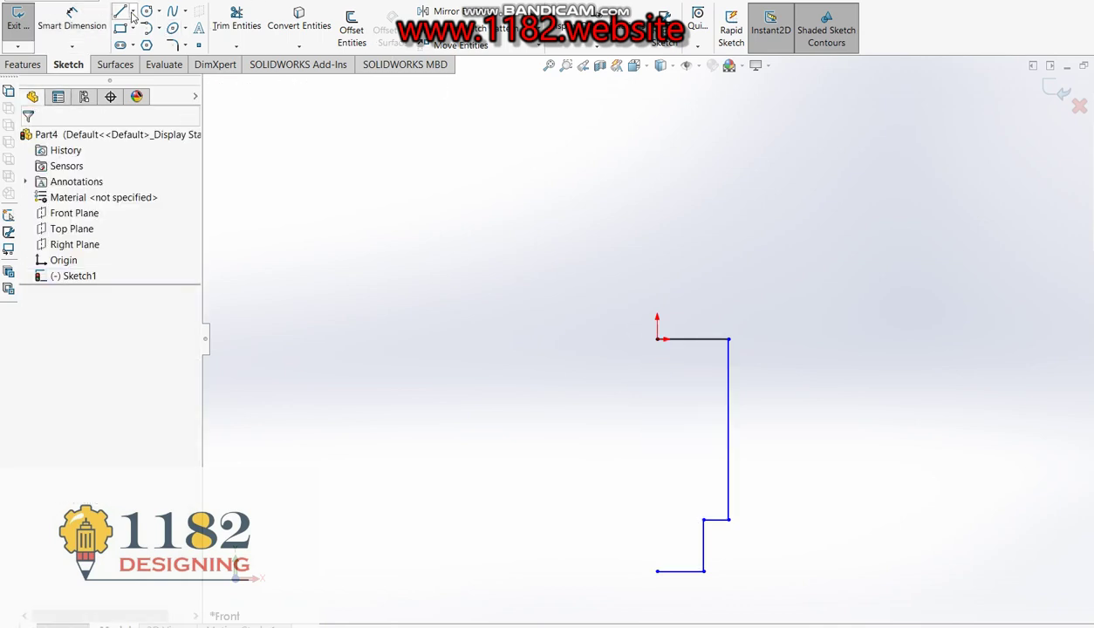
- Draw a vertical centerline from the origin down to the profile's bottom endpoint
left_click(133, 11)
left_click(150, 41)
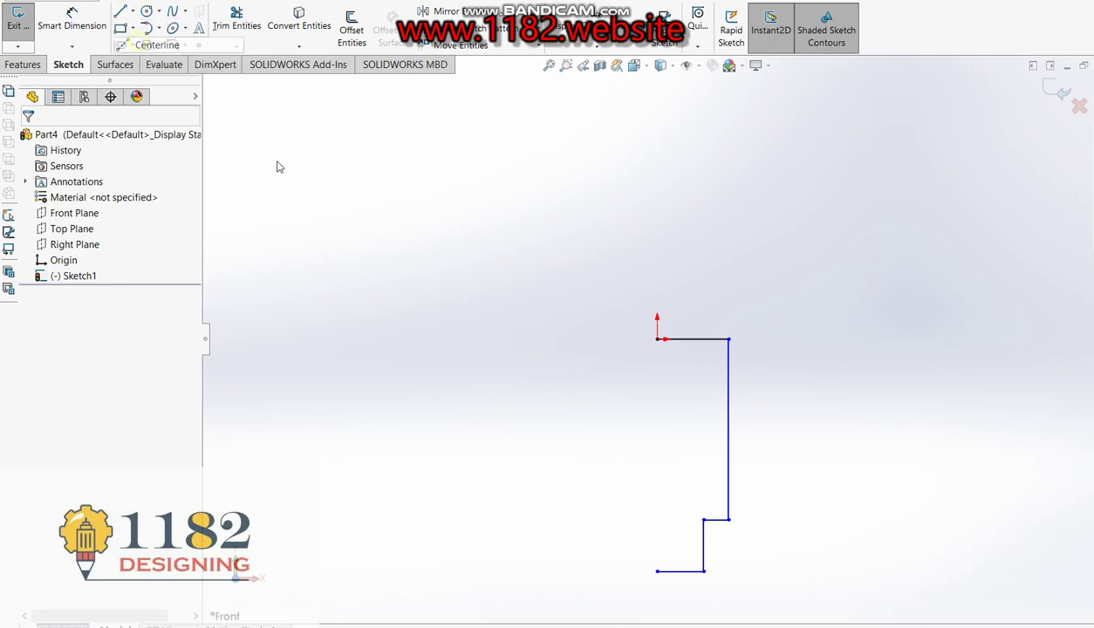
left_click(657, 339)
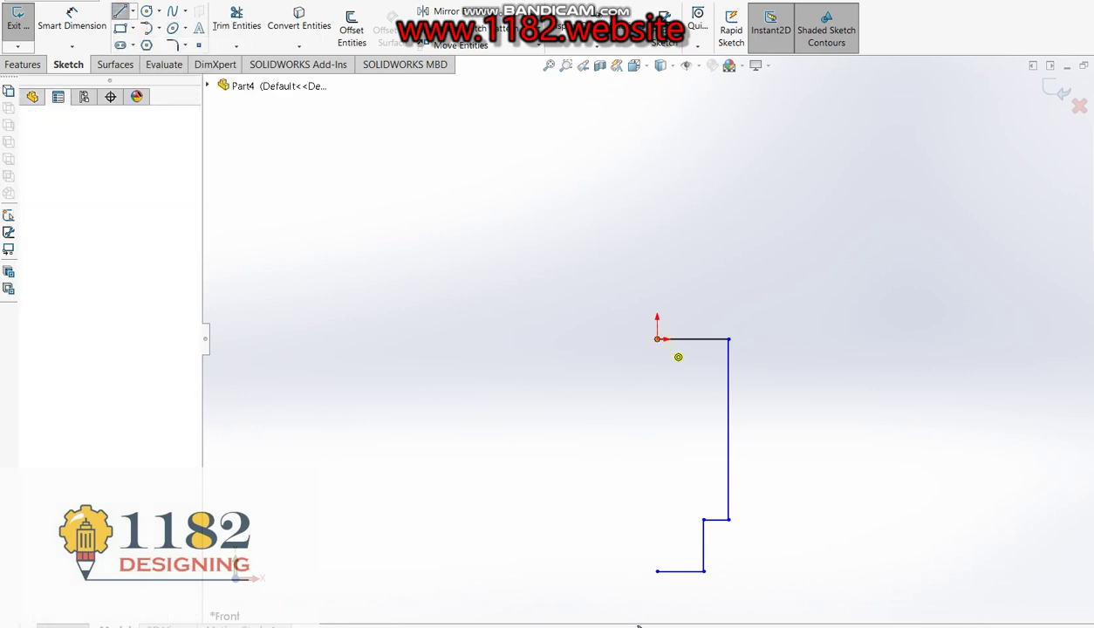
left_click(657, 572)
key("Escape")
key("Escape")
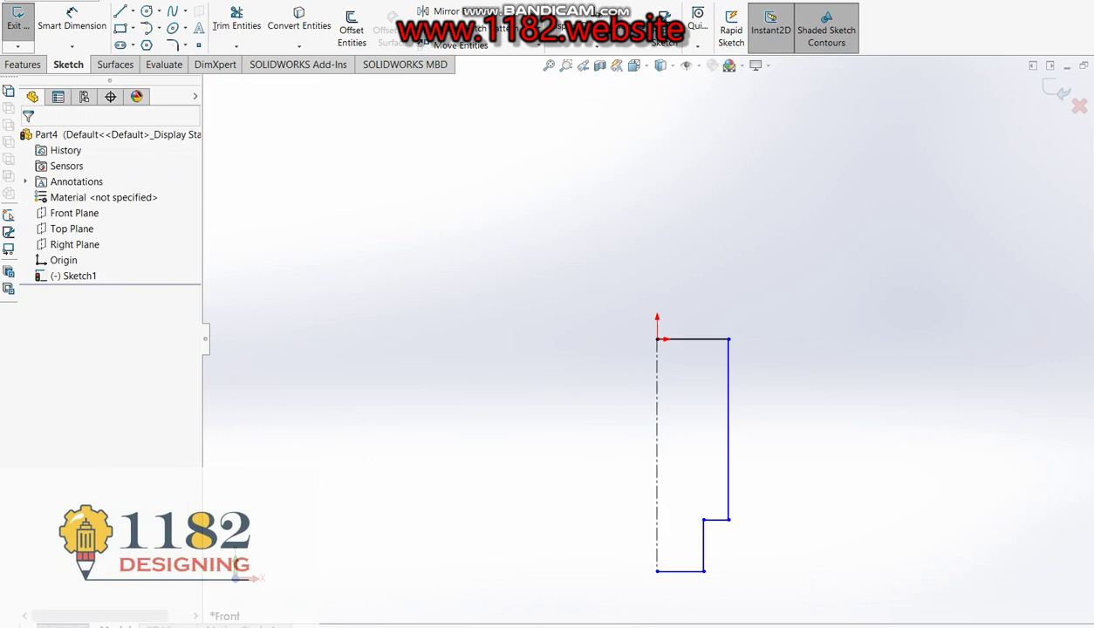
- Check the Ø18 callout on the Jackscrew reference drawing and return to the sketch
key("alt+Tab")
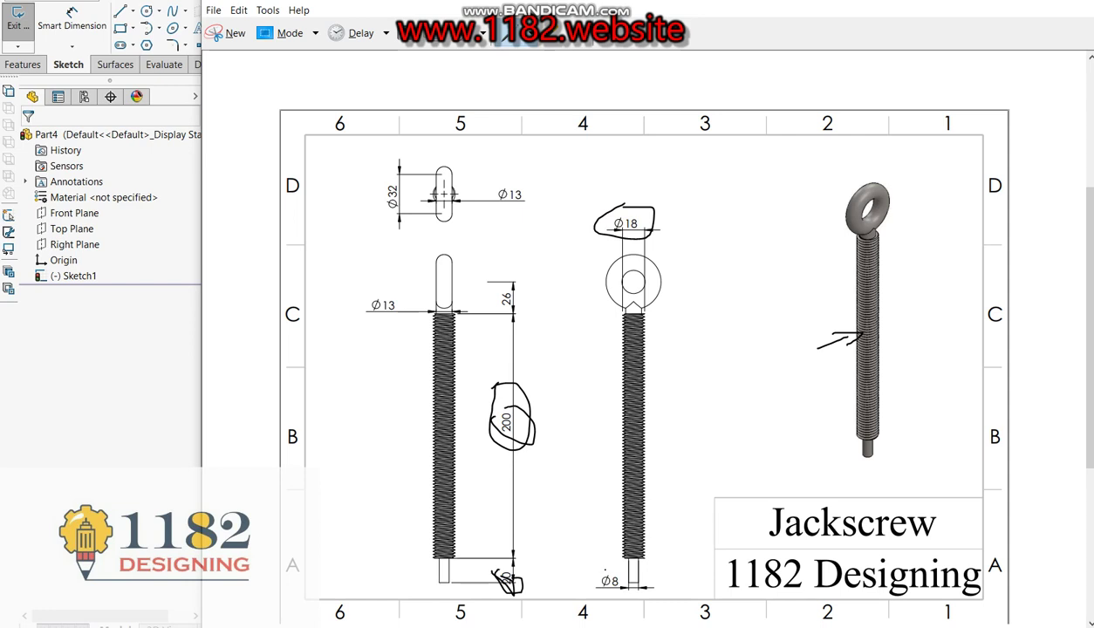
left_click_drag(604, 572, 597, 580)
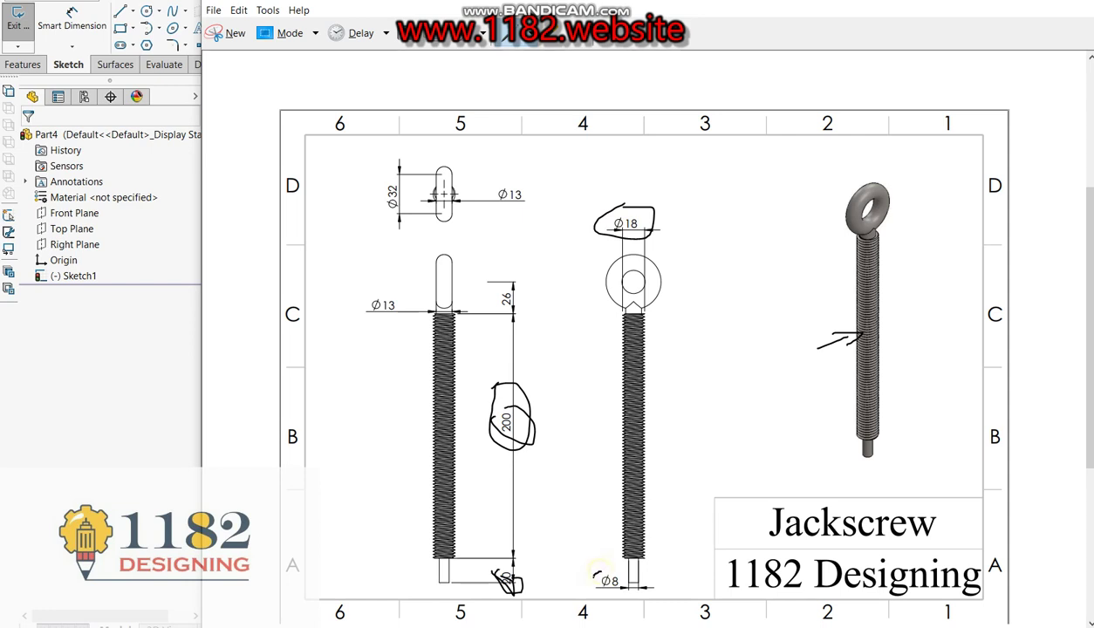
left_click(186, 471)
left_click(71, 24)
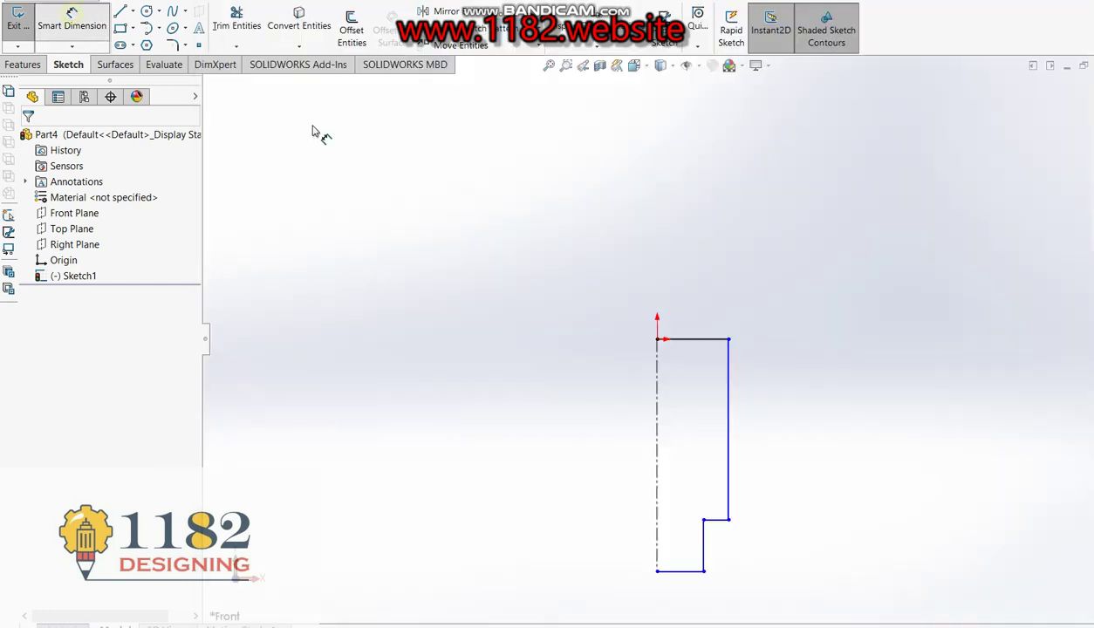
- Dimension the profile's diameters about the centerline: 18 at the top, 8 at the bottom
left_click(652, 399)
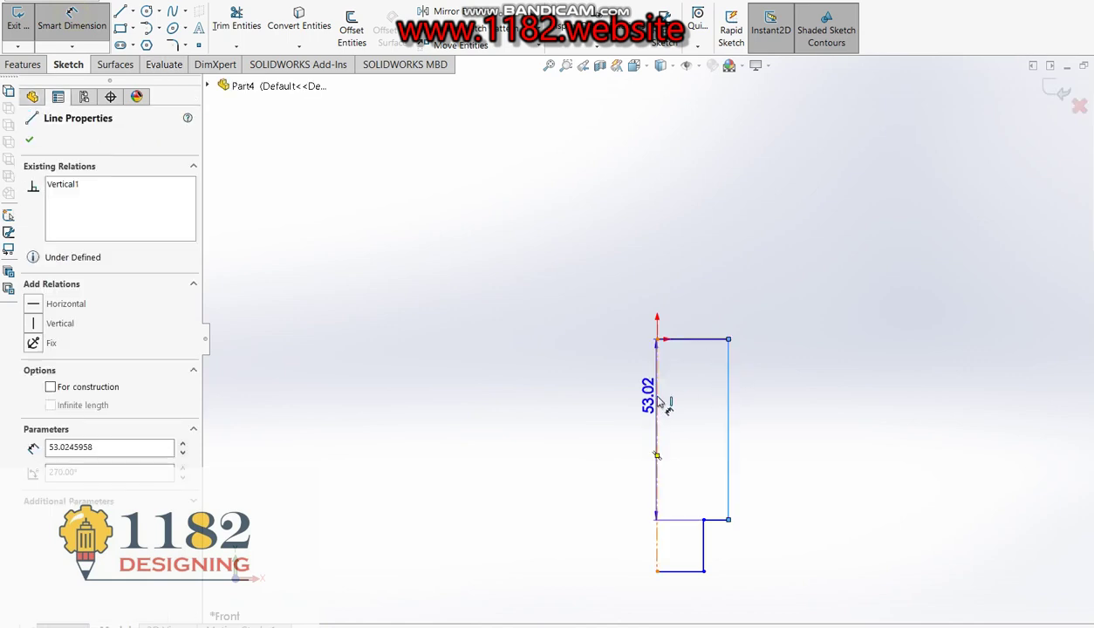
left_click(657, 358)
left_click(641, 264)
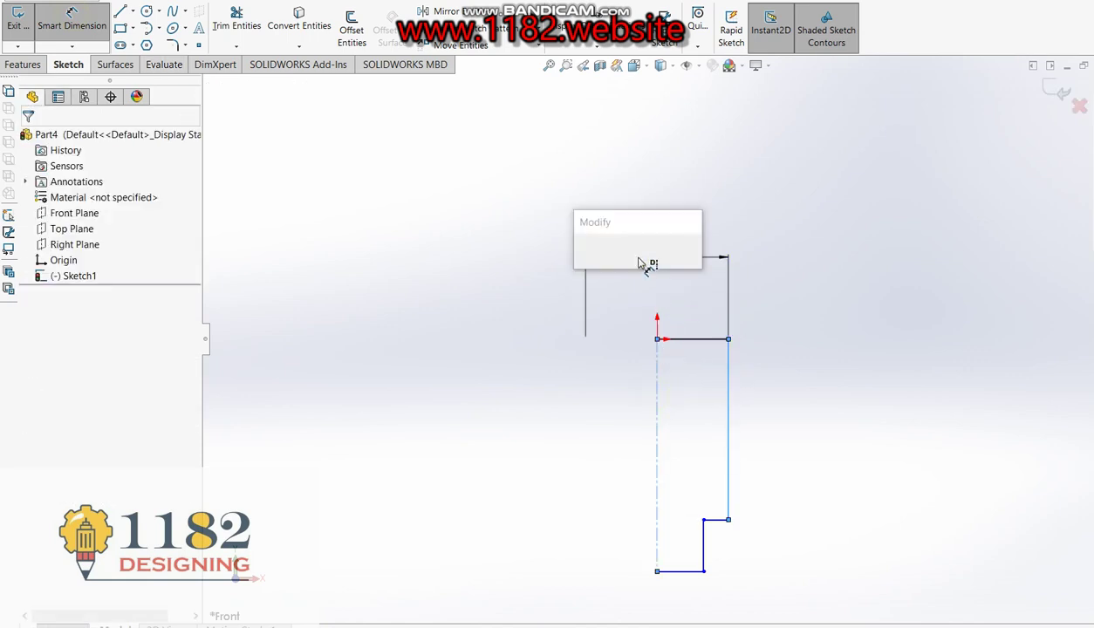
type("18")
key("Return")
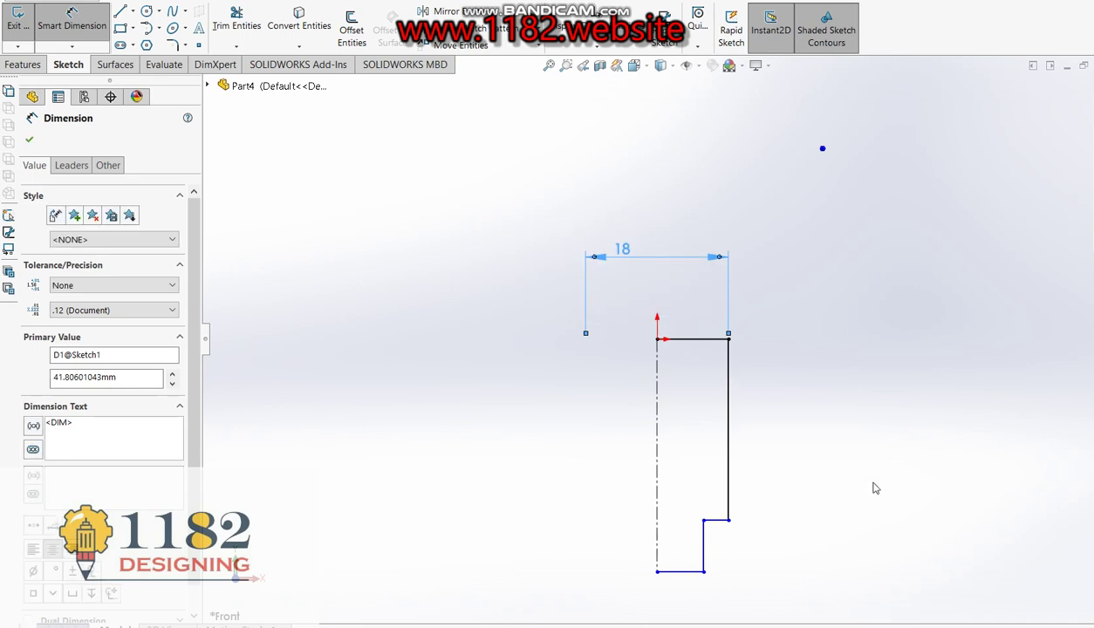
left_click(687, 565)
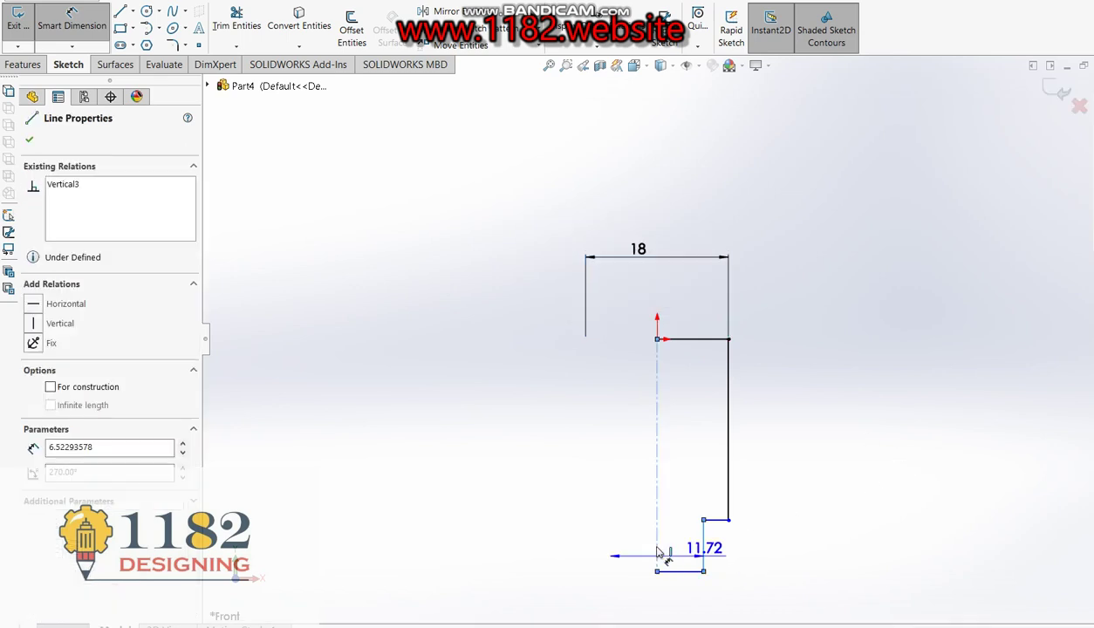
left_click(665, 605)
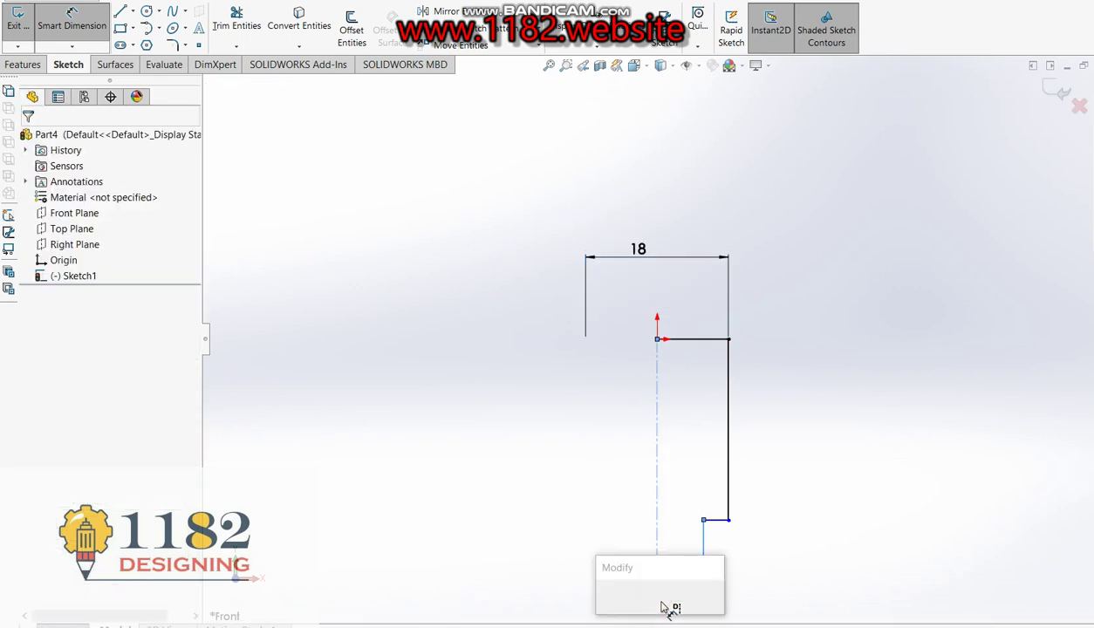
type("8")
key("Return")
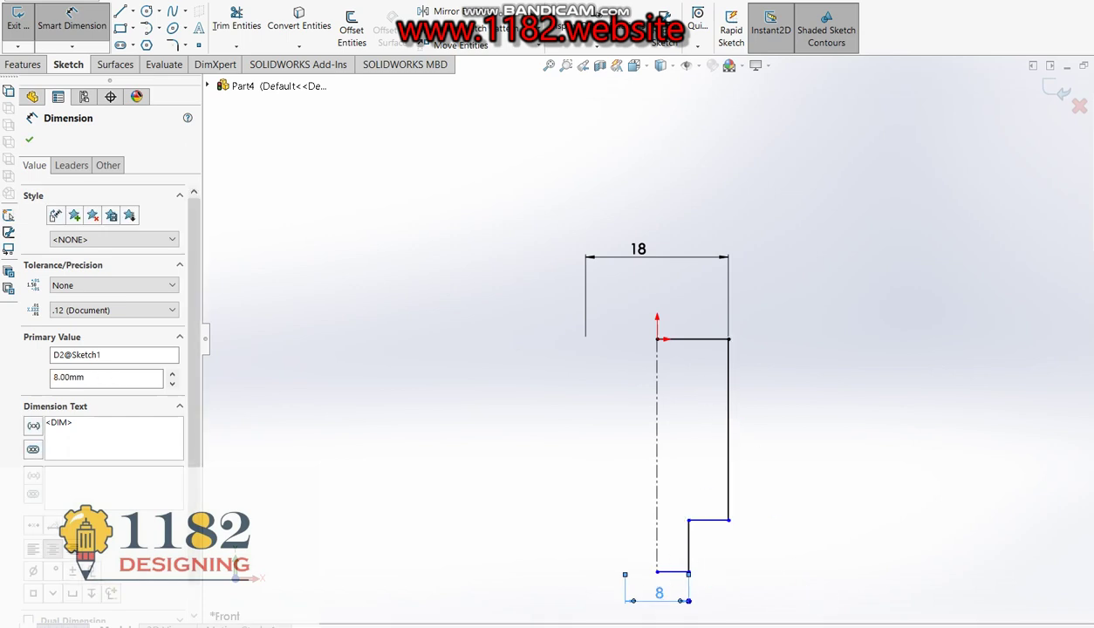
- Recheck the reference drawing, then place a length dimension on the long right edge
key("alt+Tab")
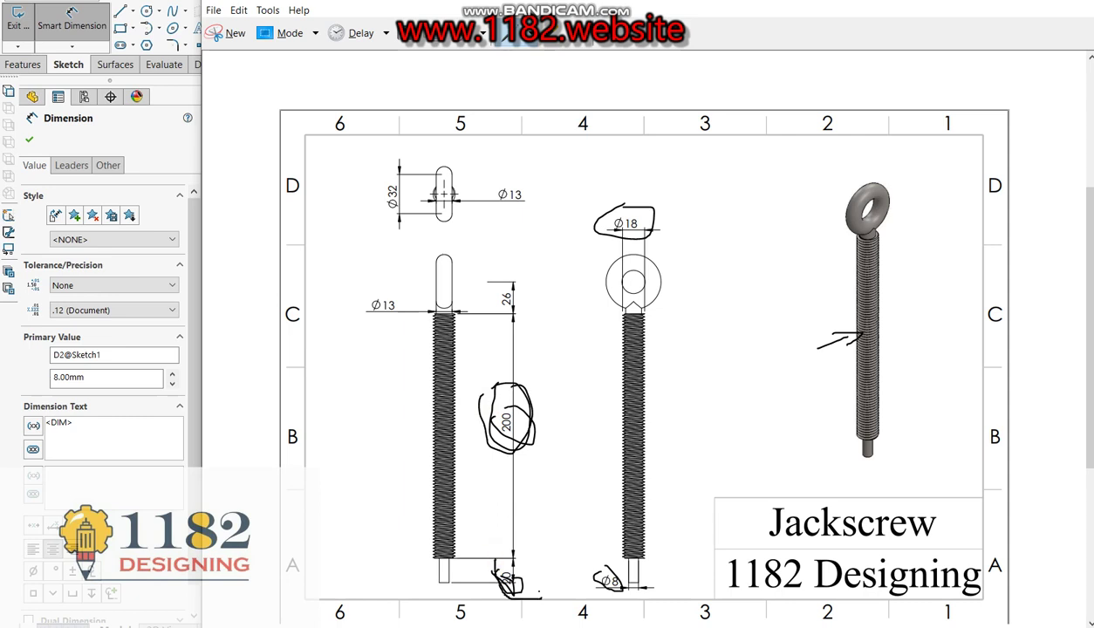
key("alt+Tab")
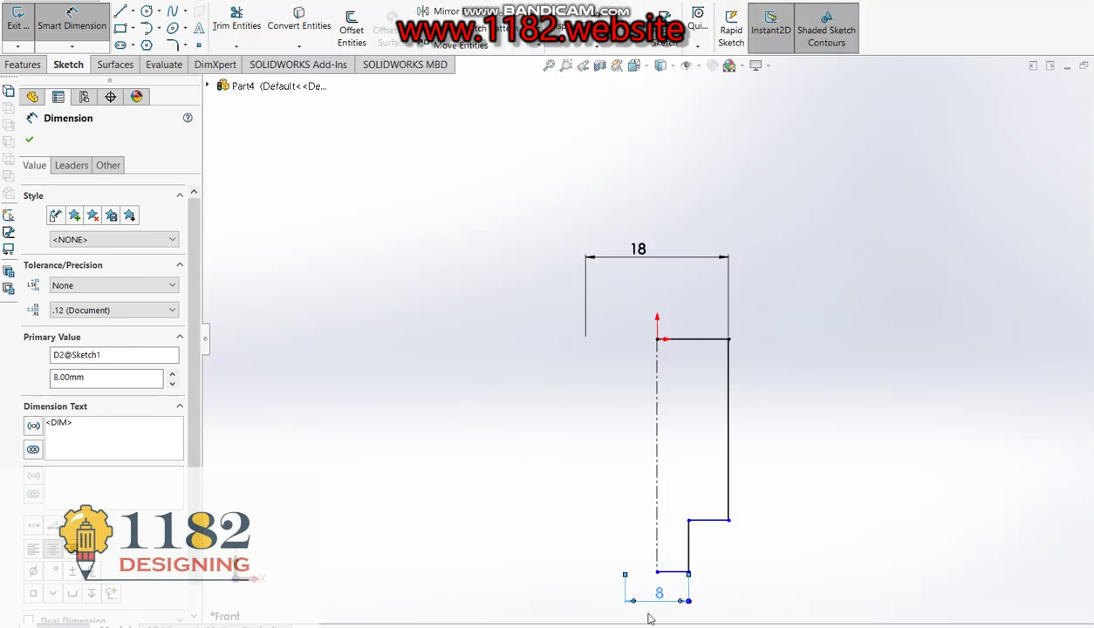
left_click(732, 424)
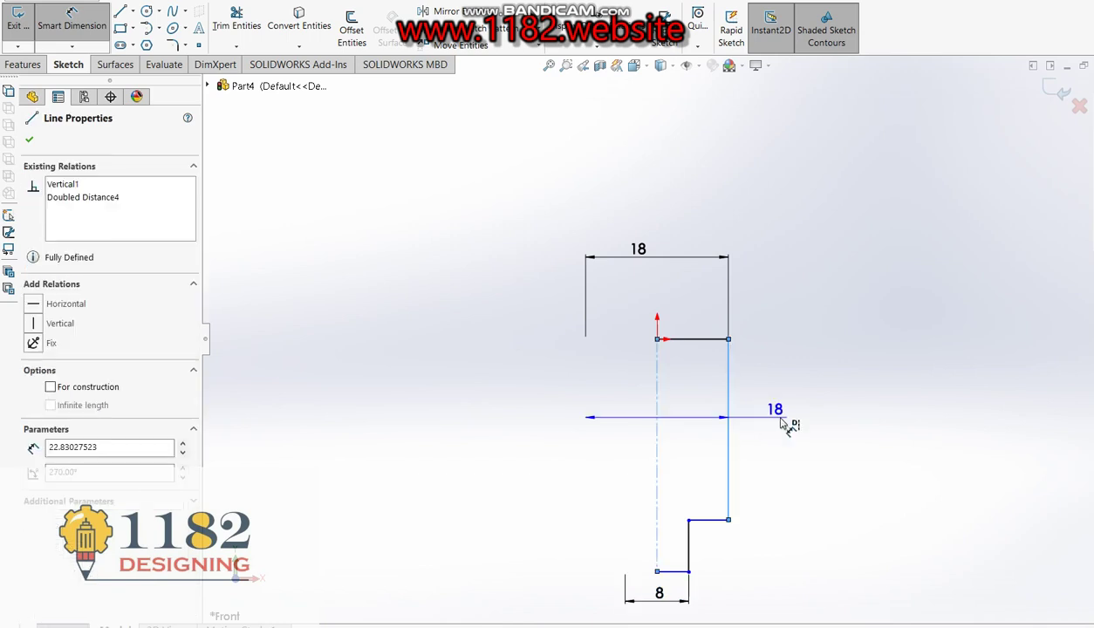
left_click(787, 423)
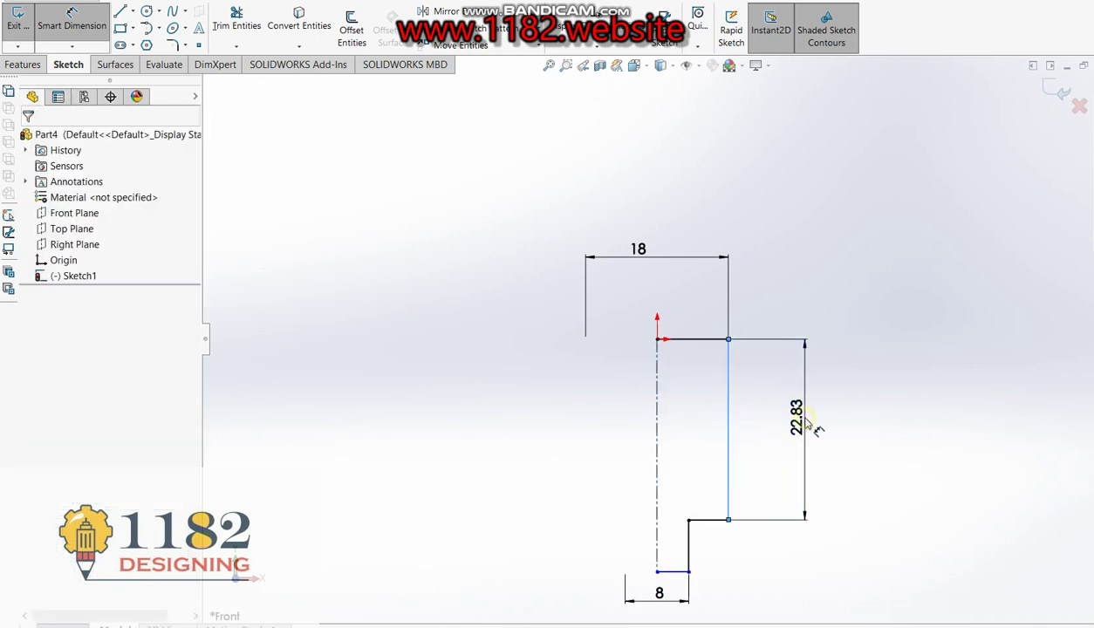
- Enter 200 for the right edge's length dimension, then undo it
left_click(821, 427)
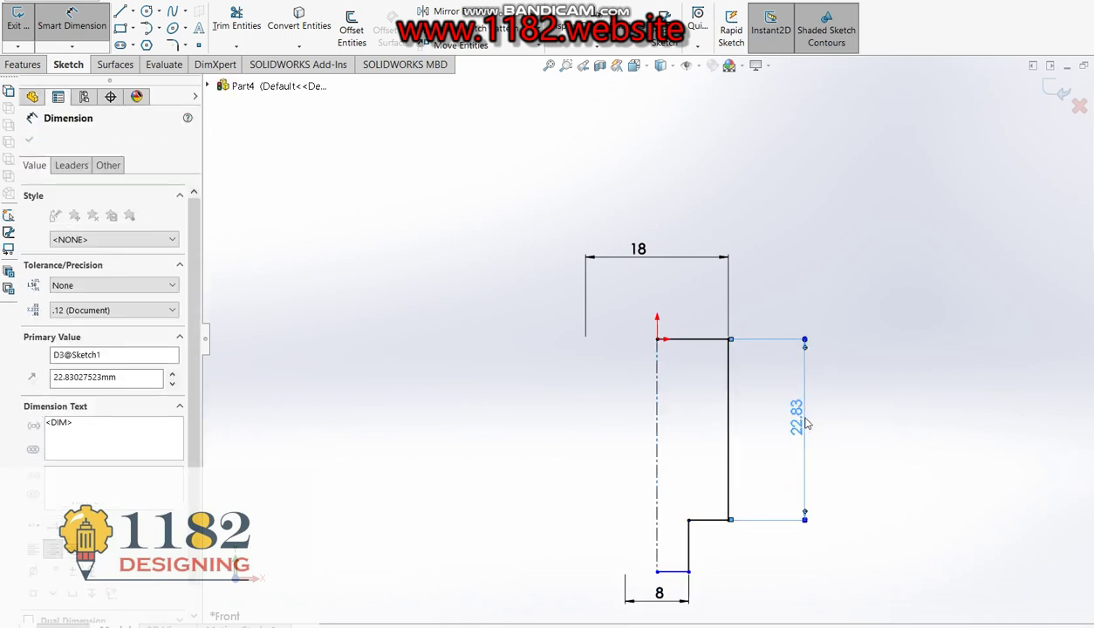
type("200")
key("Return")
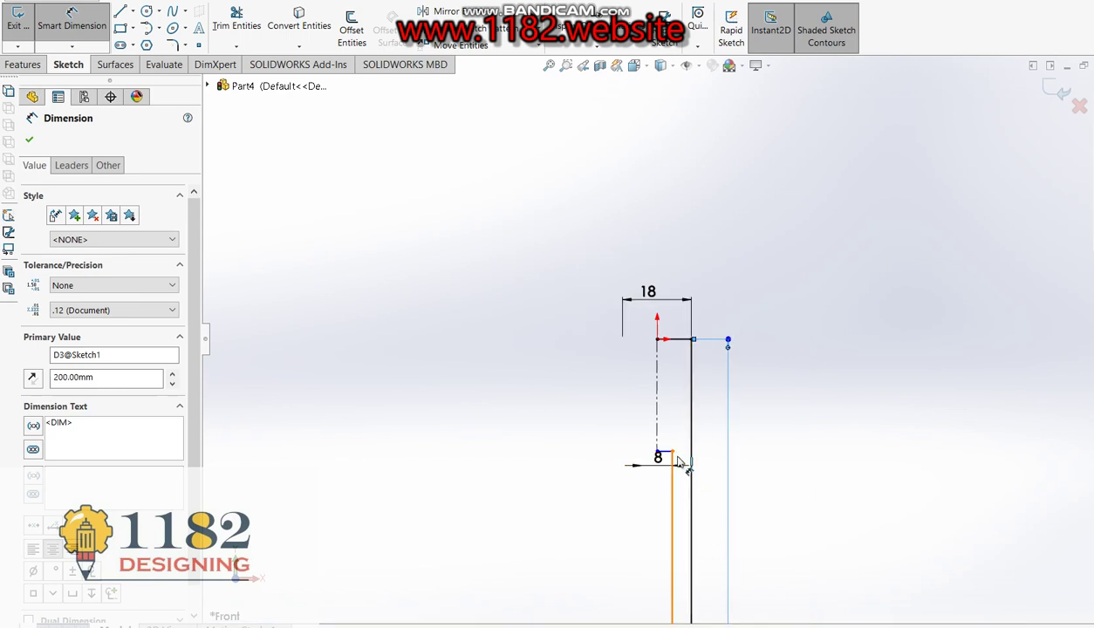
key("ctrl+z")
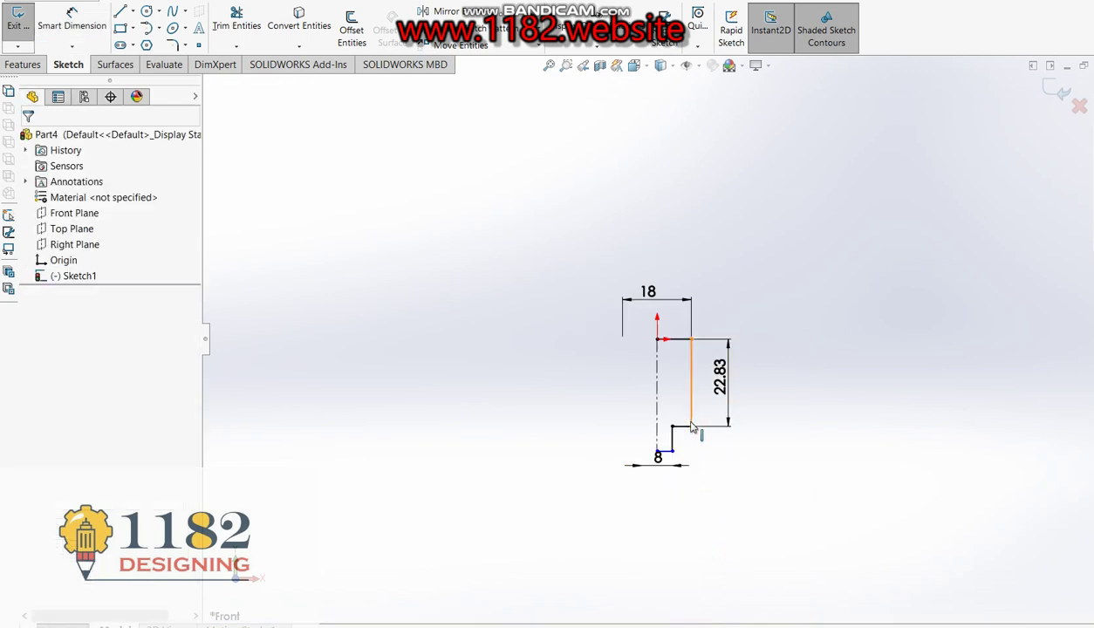
- Dimension the short vertical step line to 20 and the long right edge to 200
key("d")
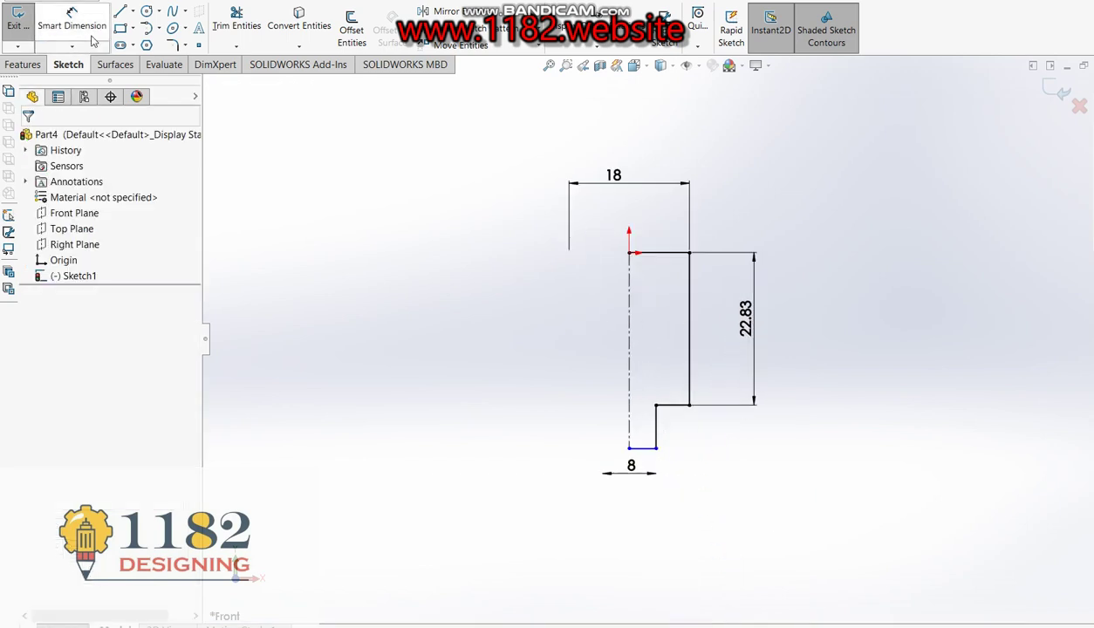
left_click(656, 428)
left_click(715, 443)
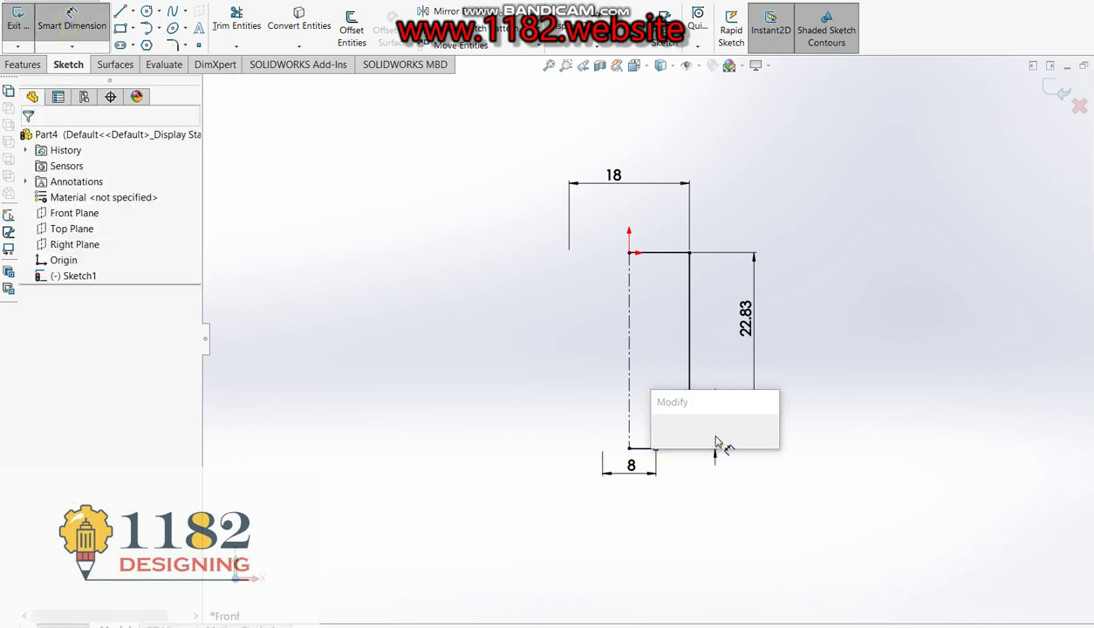
type("20")
key("Return")
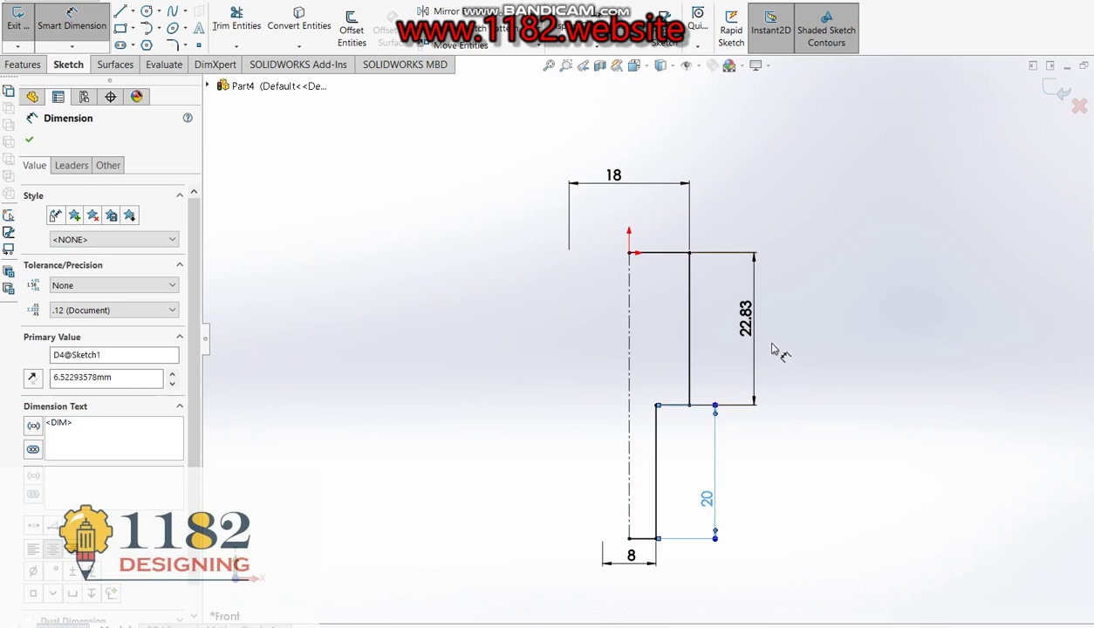
left_click(752, 322)
left_click(748, 323)
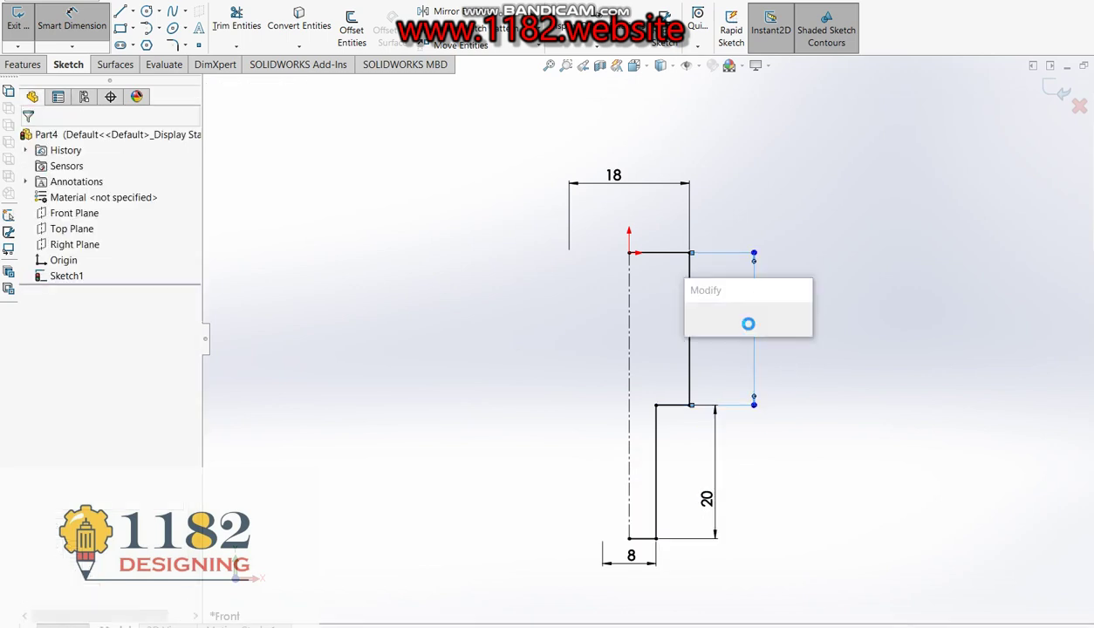
type("200")
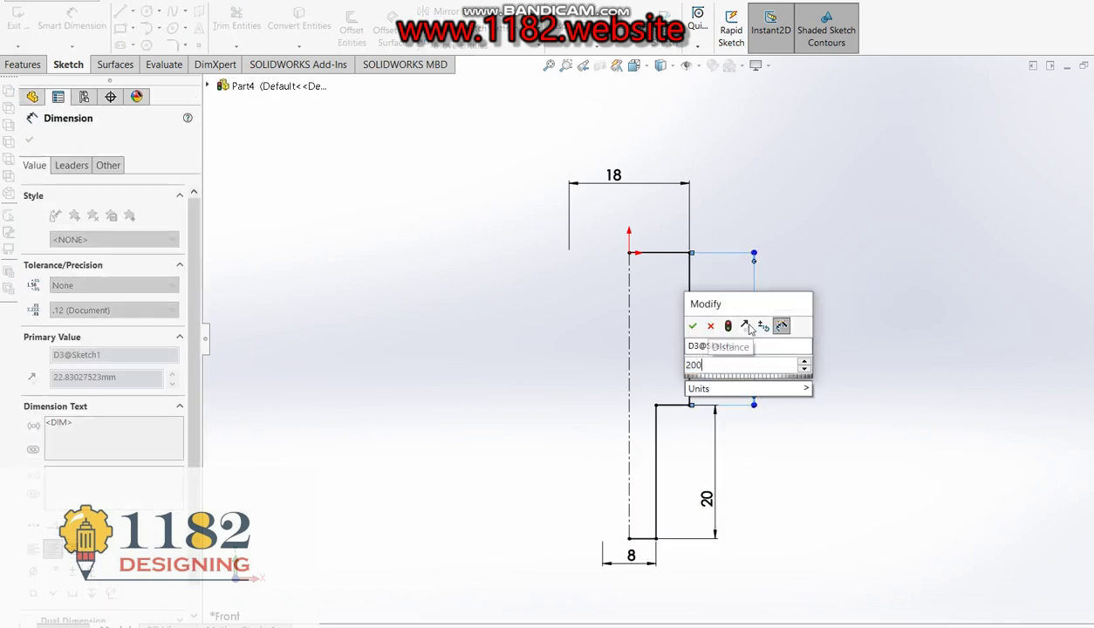
key("Return")
scroll(691, 558, "up", 2)
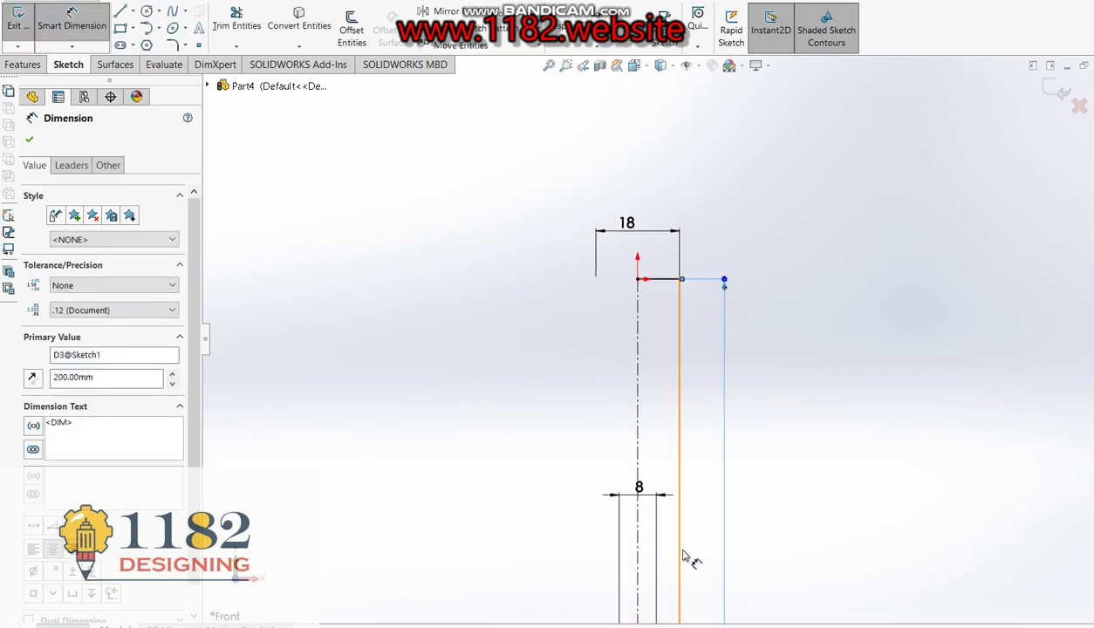
scroll(685, 524, "up", 2)
scroll(688, 521, "up", 3)
scroll(690, 520, "up", 1)
scroll(650, 437, "down", 3)
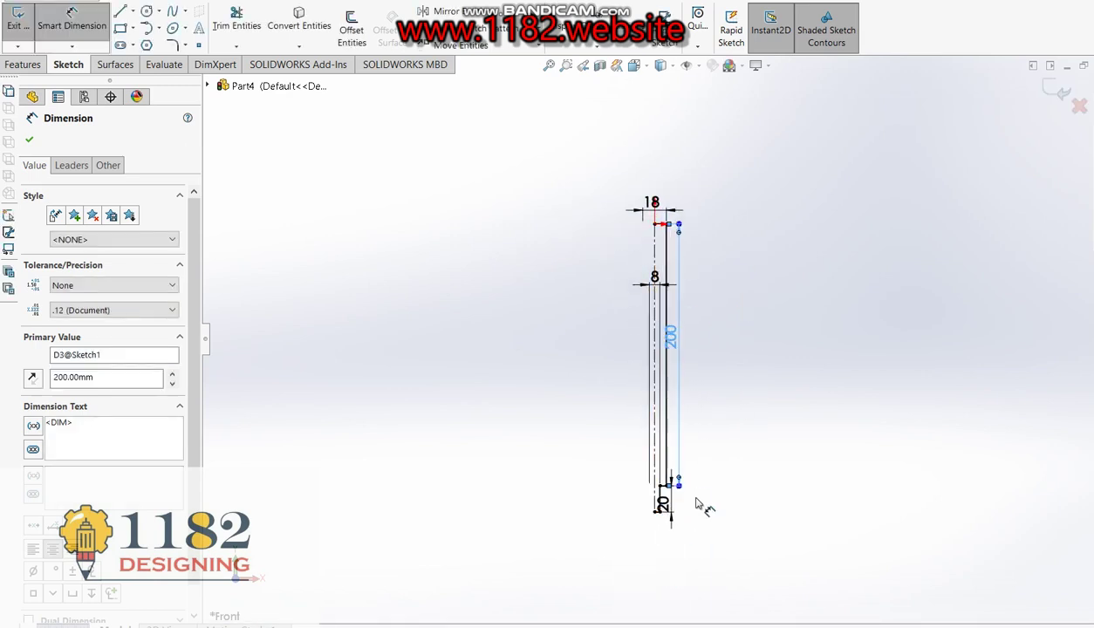
scroll(694, 502, "down", 3)
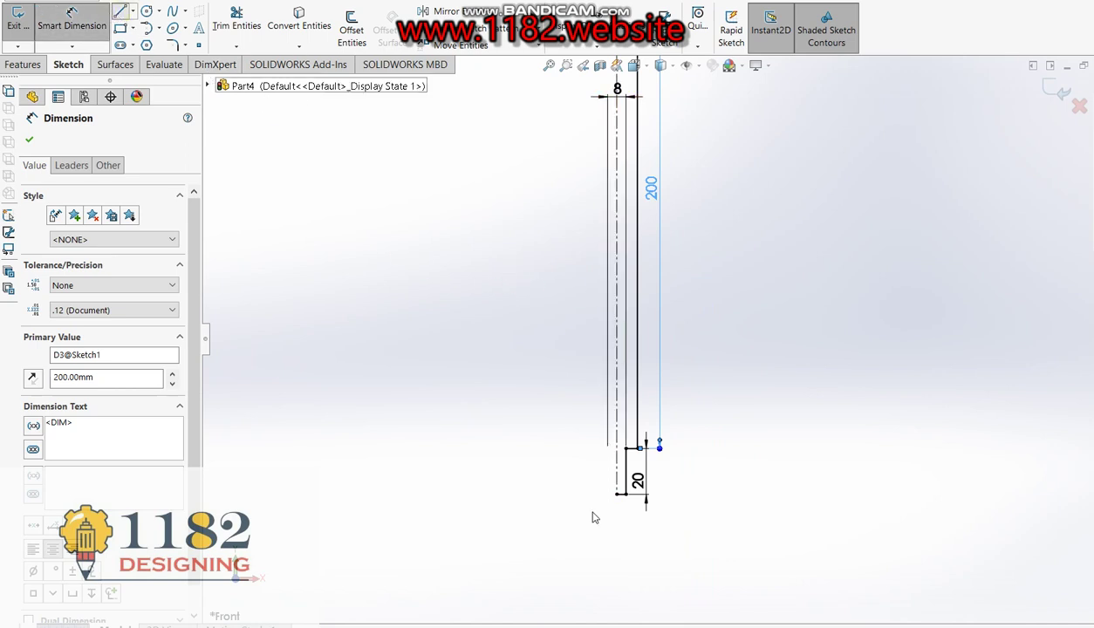
- Close the profile with a line along the axis and revolve it 360° into the stepped shaft
key("l")
left_click(619, 496)
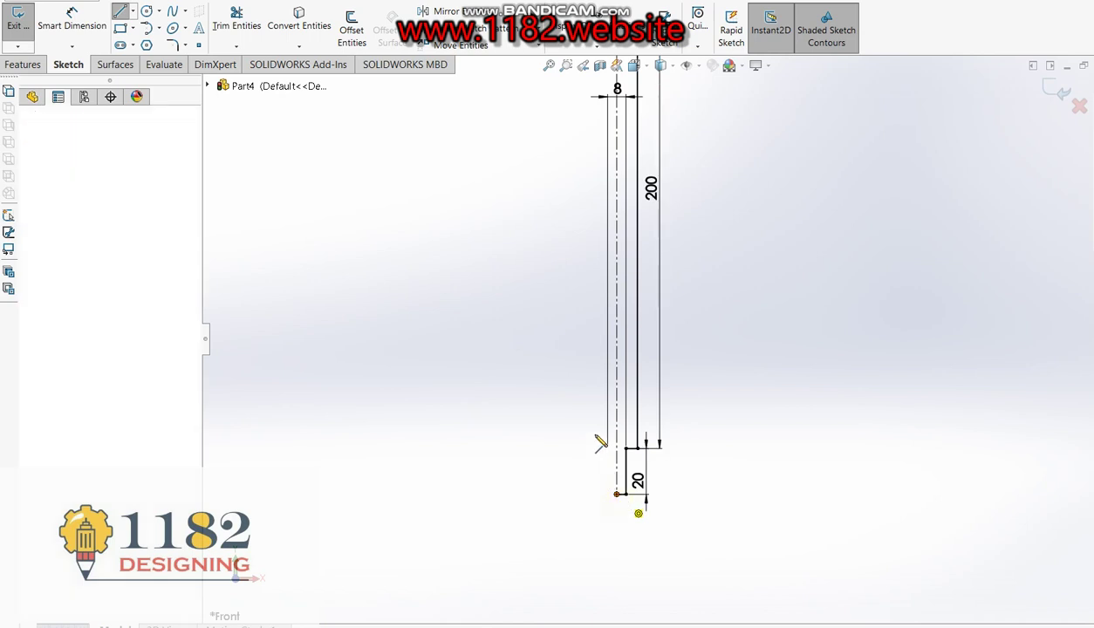
scroll(630, 306, "up", 1)
scroll(642, 244, "up", 2)
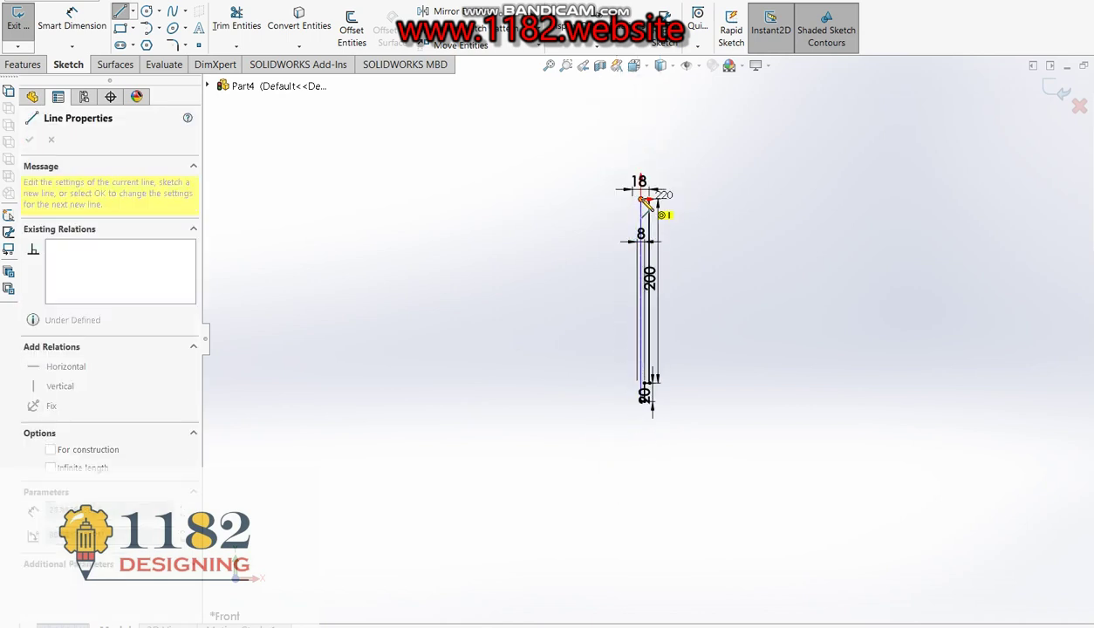
left_click(649, 200)
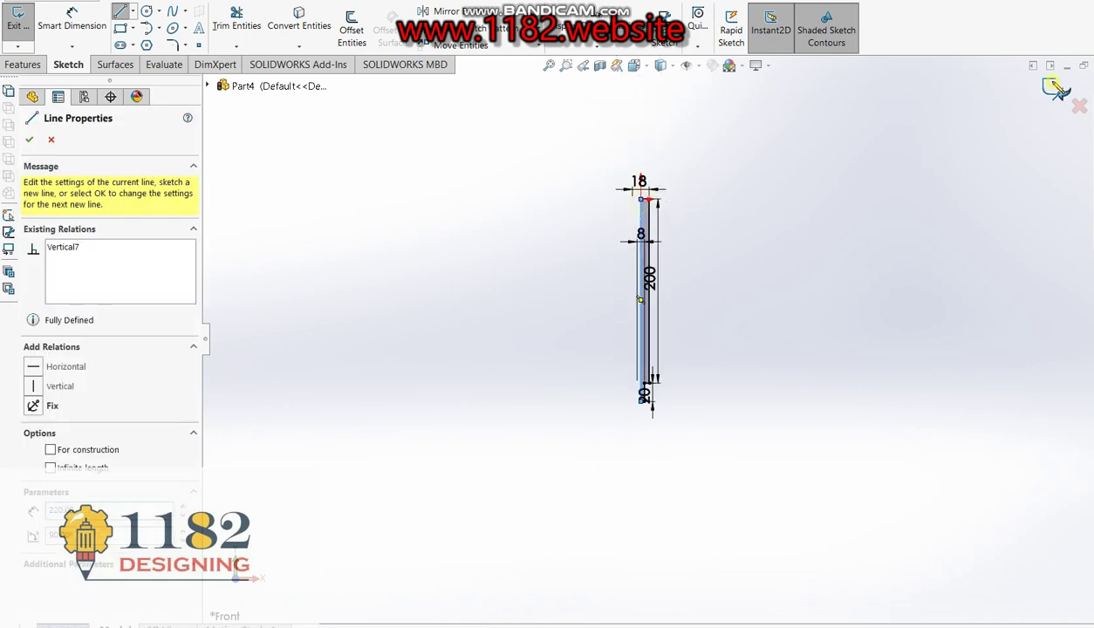
key("Escape")
key("Escape")
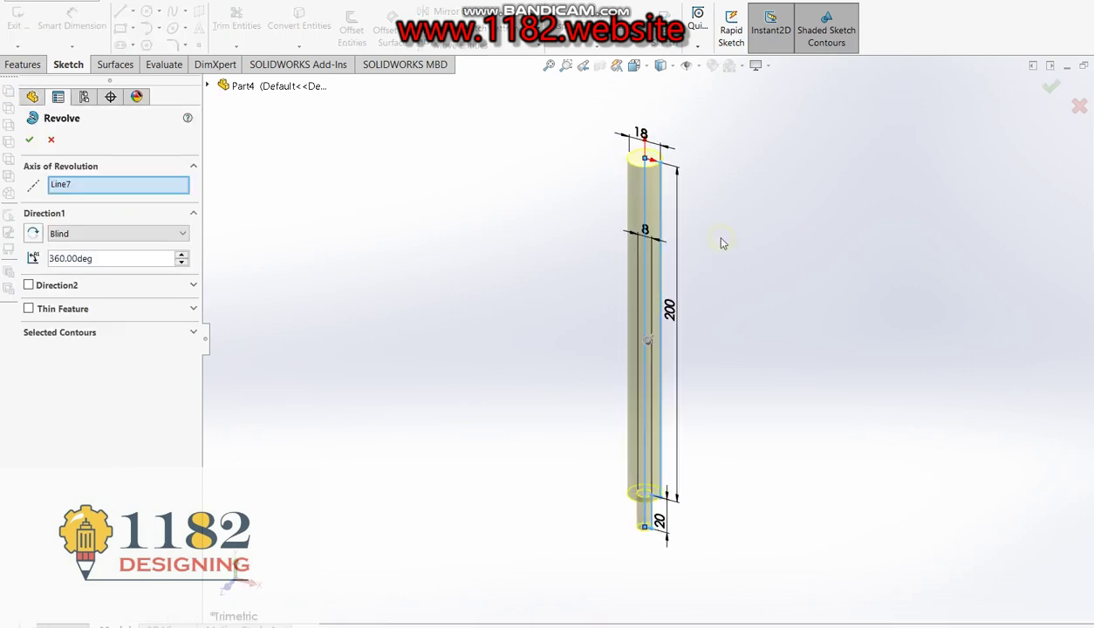
left_click(29, 140)
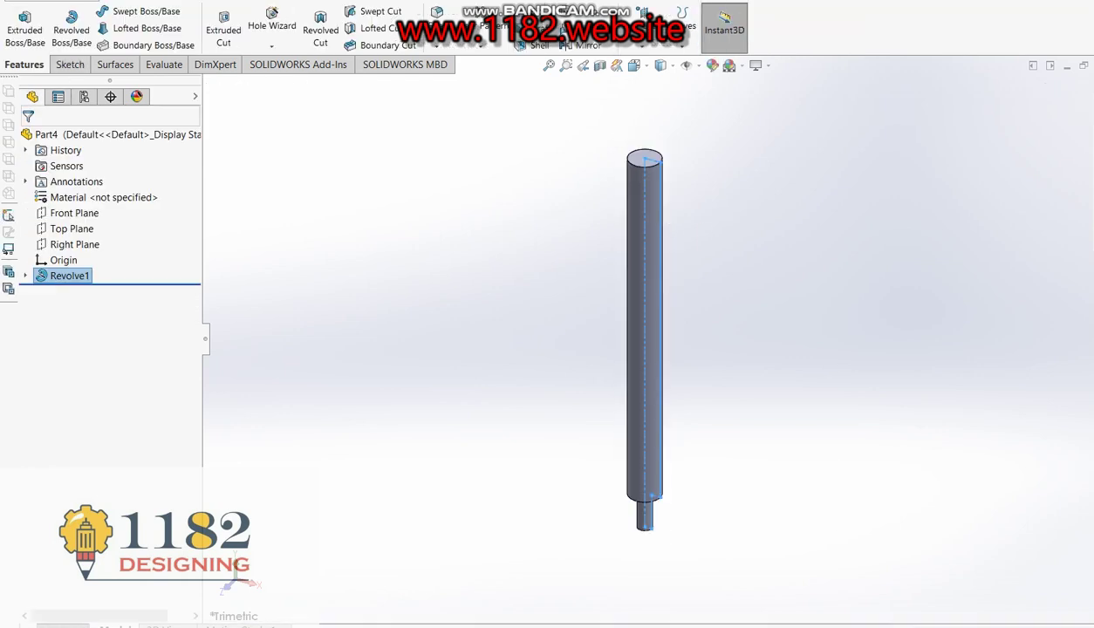
key("alt+Tab")
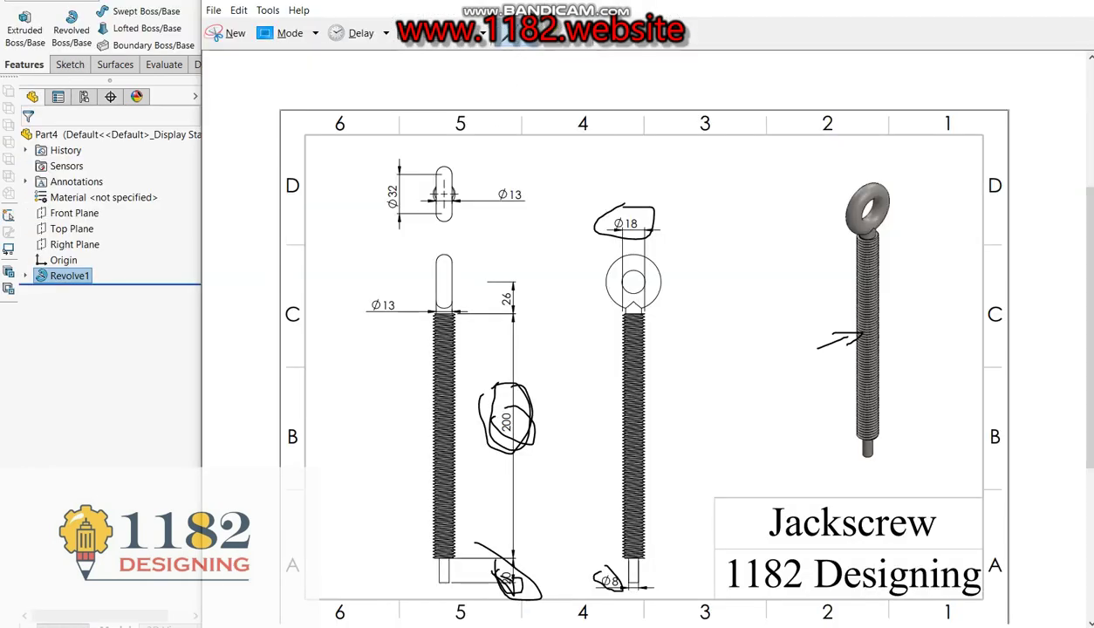
- Mark the eye's Ø32, Ø13 and 26 dimensions in red on the jackscrew drawing, then close it
left_click(491, 33)
left_click(521, 56)
left_click_drag(486, 288, 504, 275)
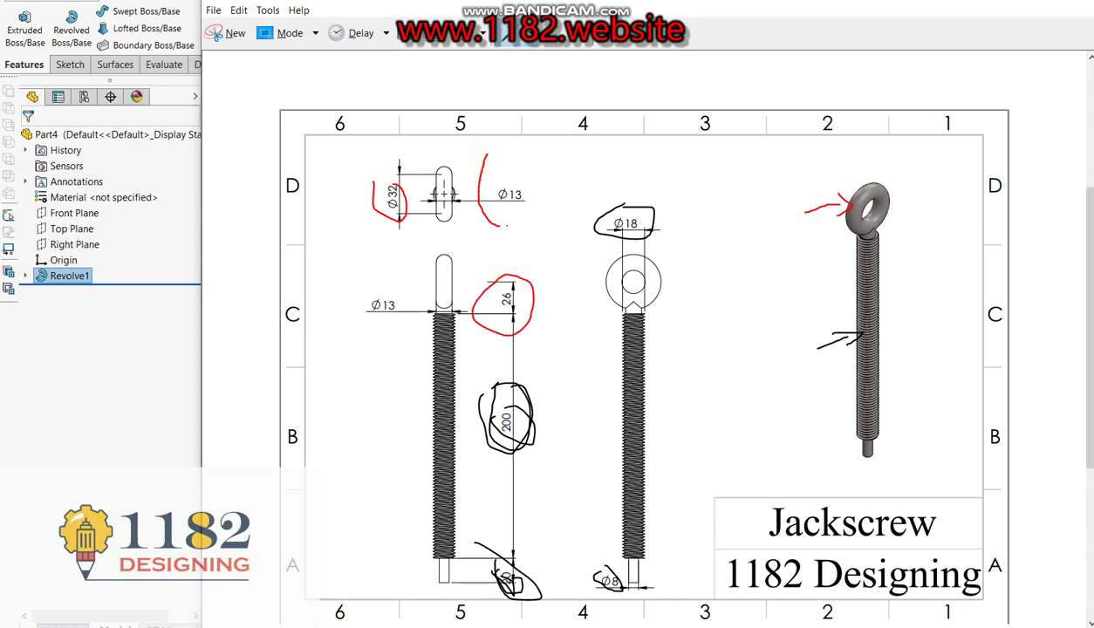
left_click(79, 416)
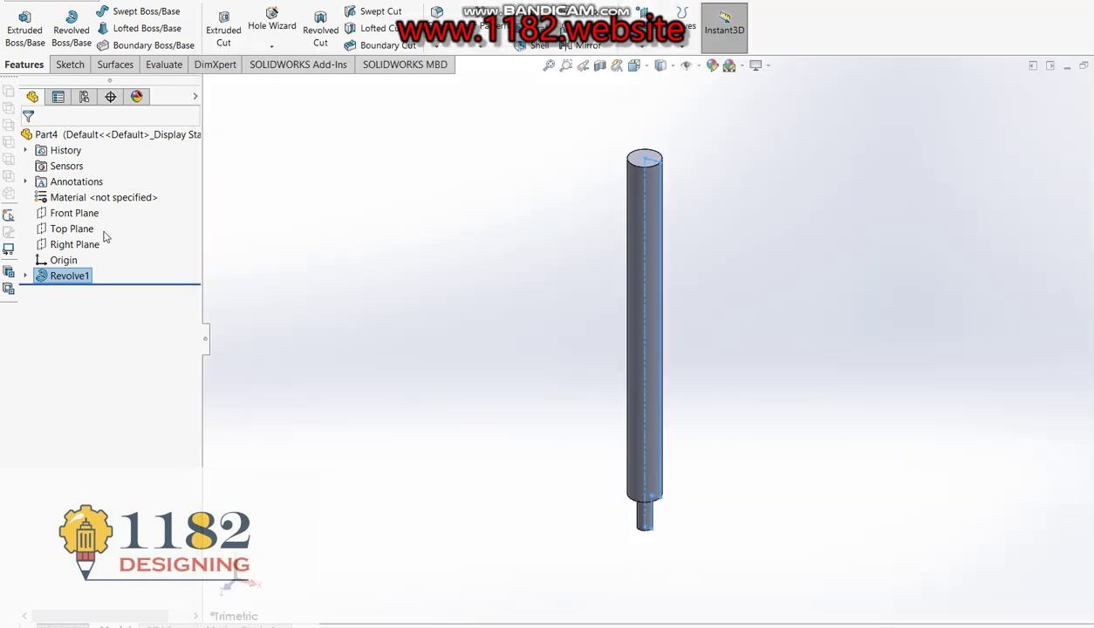
- Start a new sketch on the Front Plane and draw a horizontal centerline above the shaft
left_click(61, 212)
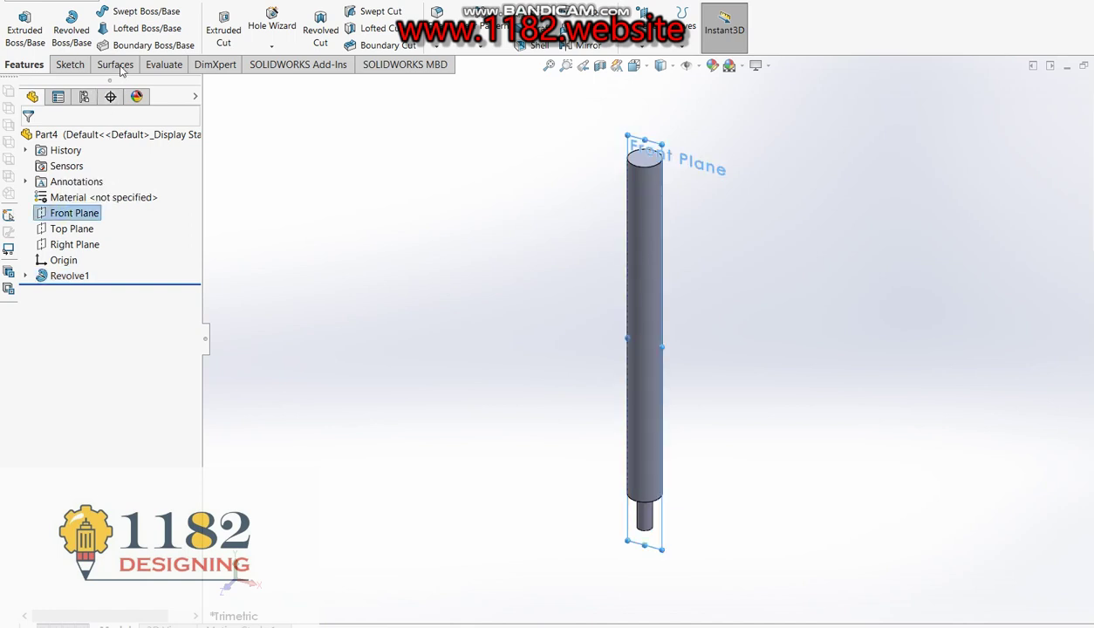
left_click(87, 27)
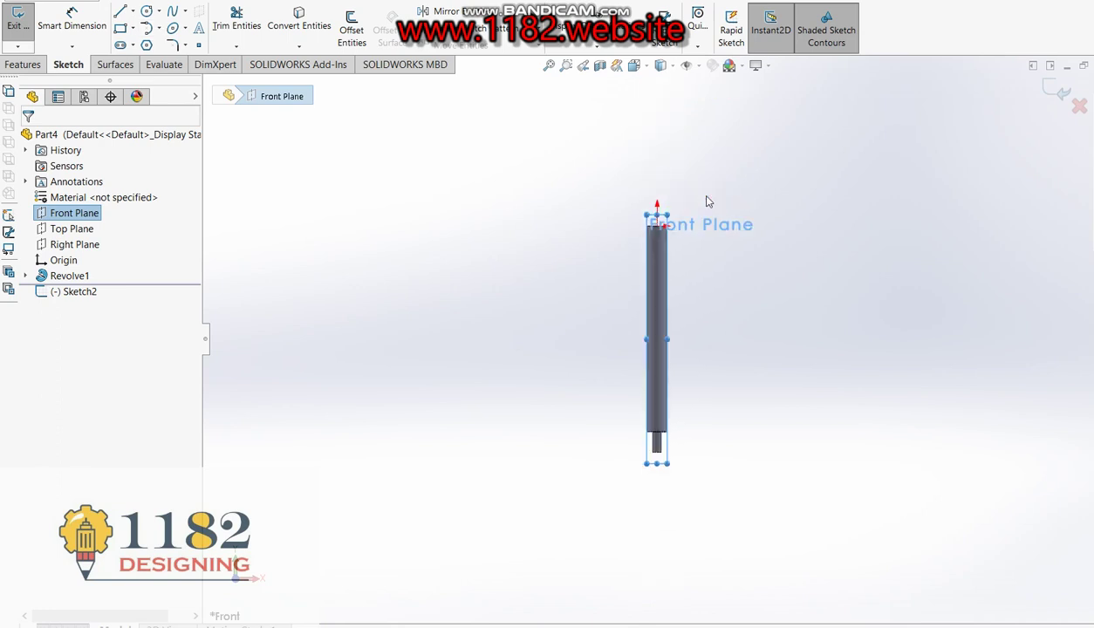
left_click(577, 231)
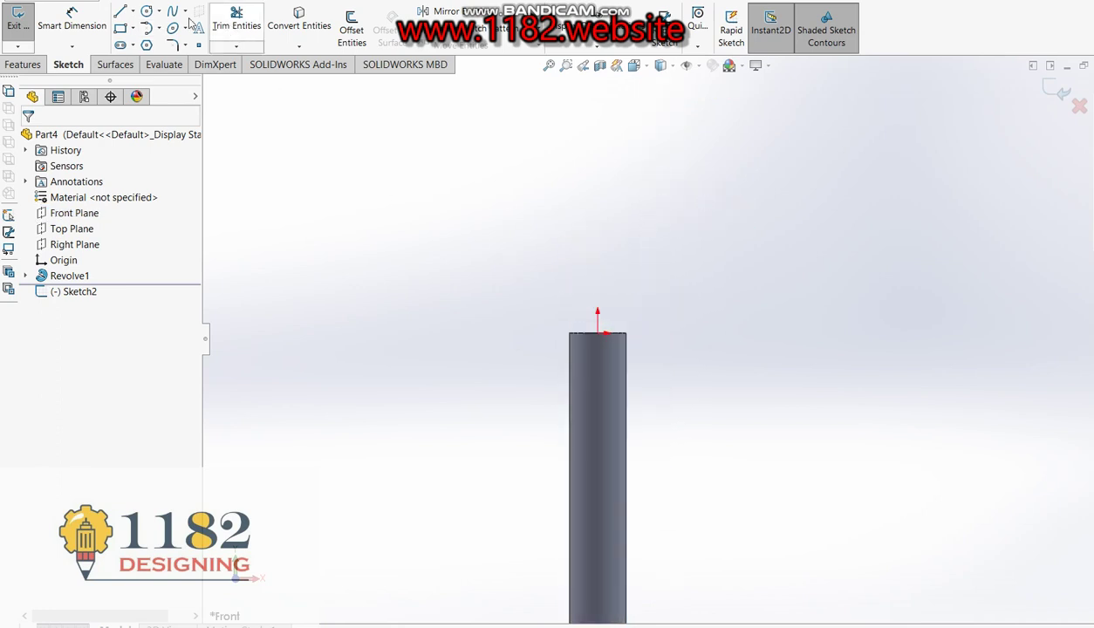
left_click(132, 10)
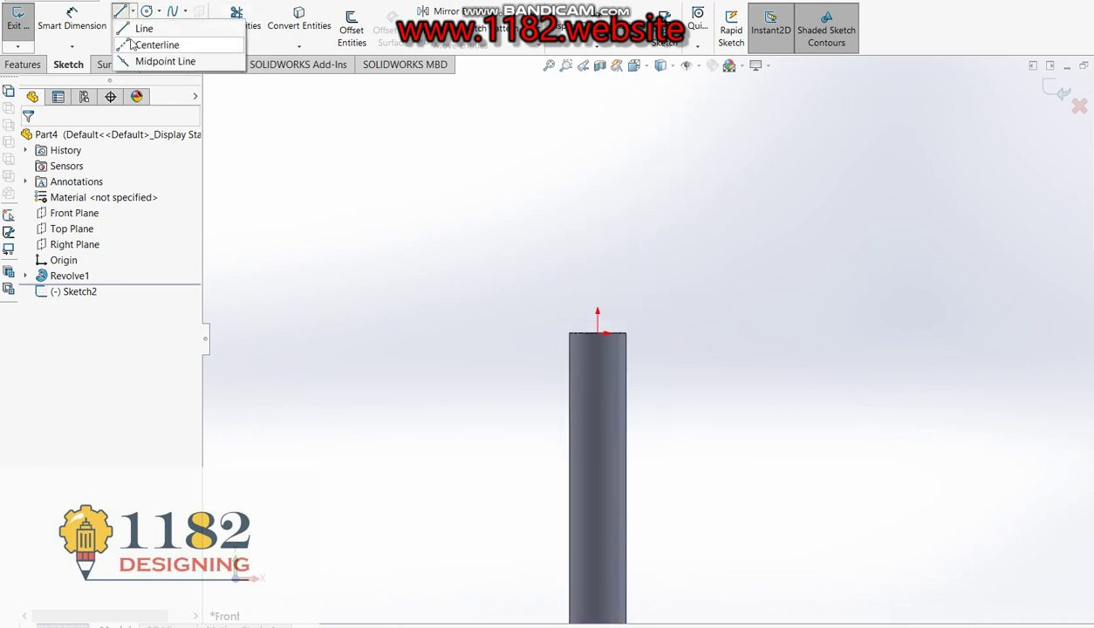
left_click(144, 42)
left_click(508, 254)
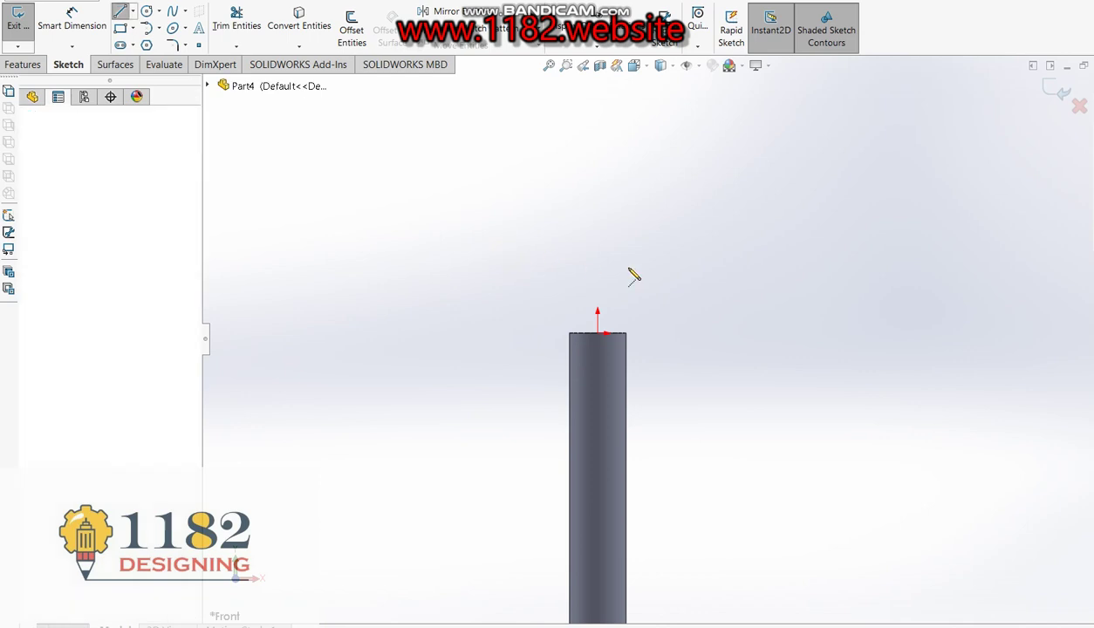
left_click(667, 253)
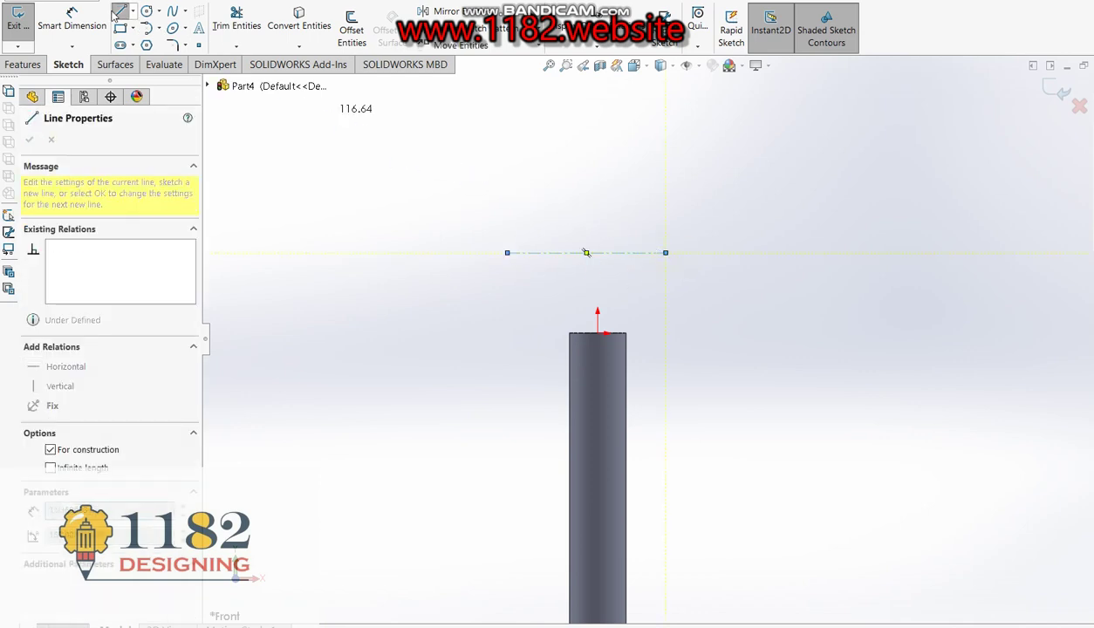
- Dimension the centerline 26 mm from the shaft's top edge
left_click(72, 20)
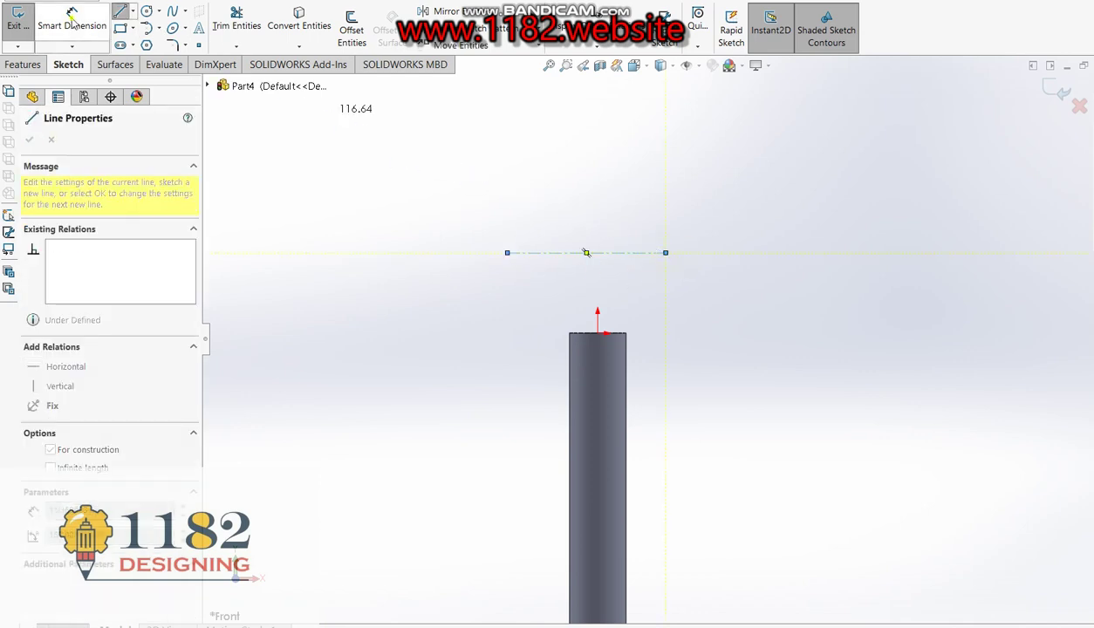
left_click(623, 334)
left_click(744, 340)
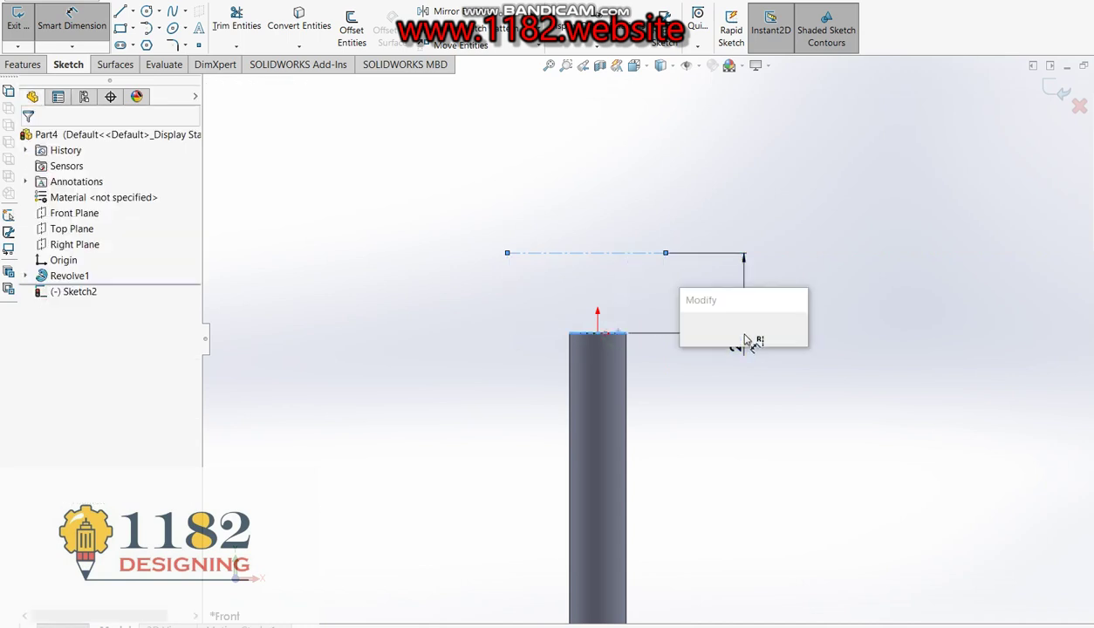
type("26")
key("Return")
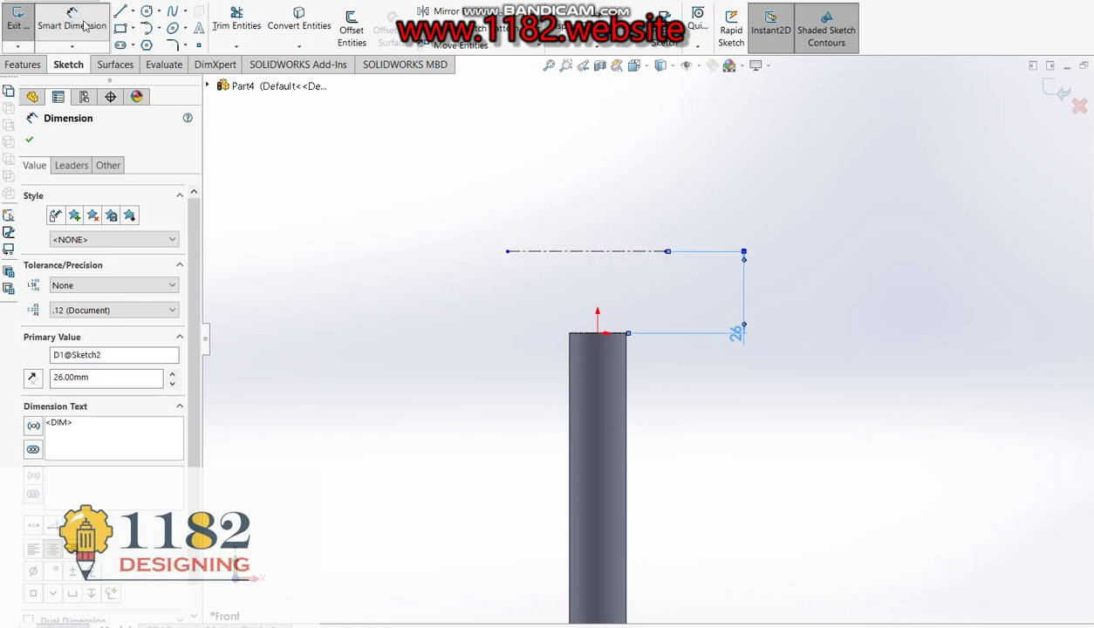
- Draw a circle above the centerline and dimension it to Ø13
left_click(597, 199)
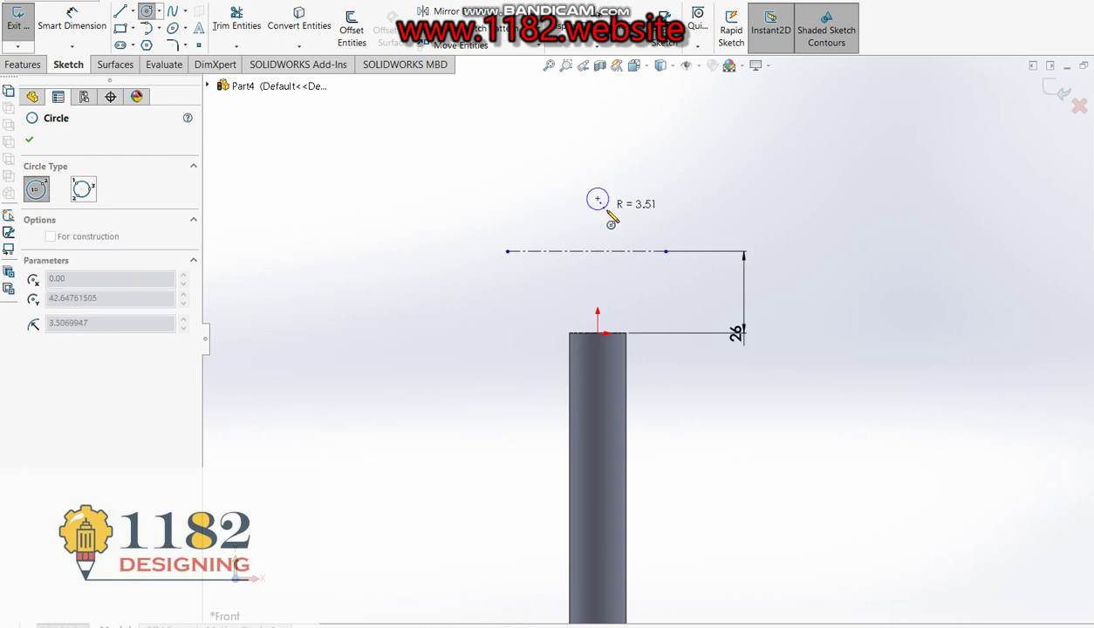
left_click(611, 212)
left_click(48, 14)
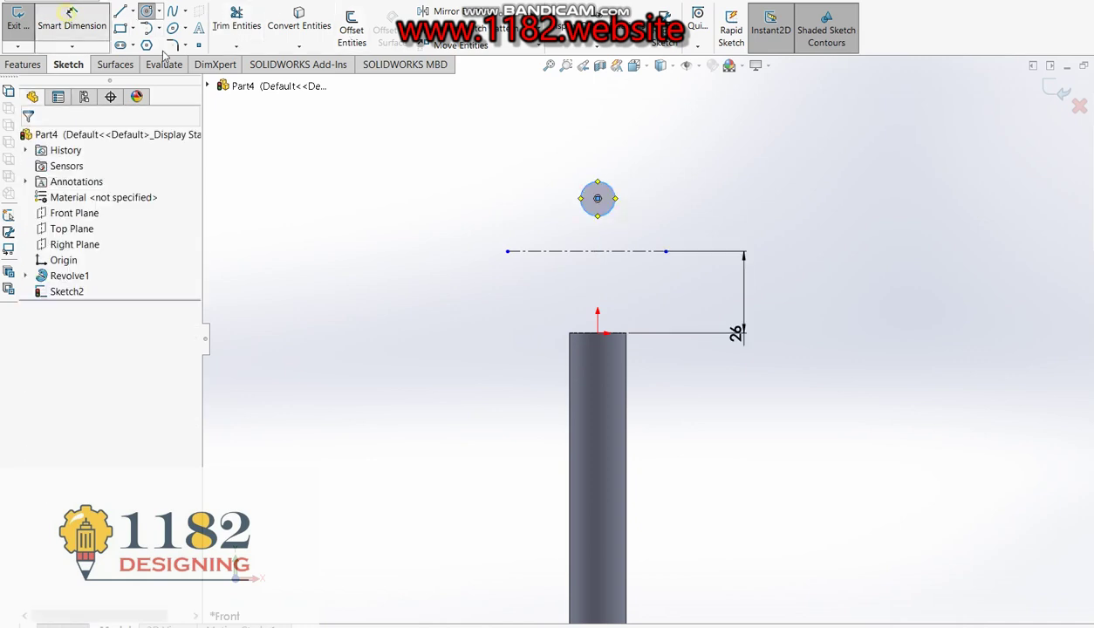
left_click(615, 199)
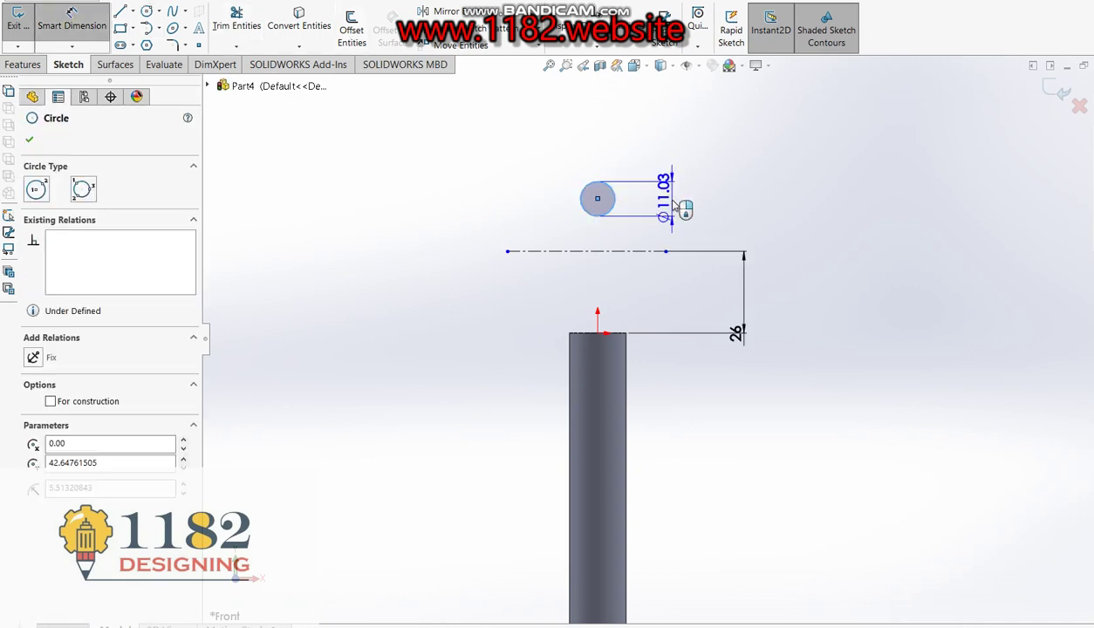
left_click(672, 205)
type("13")
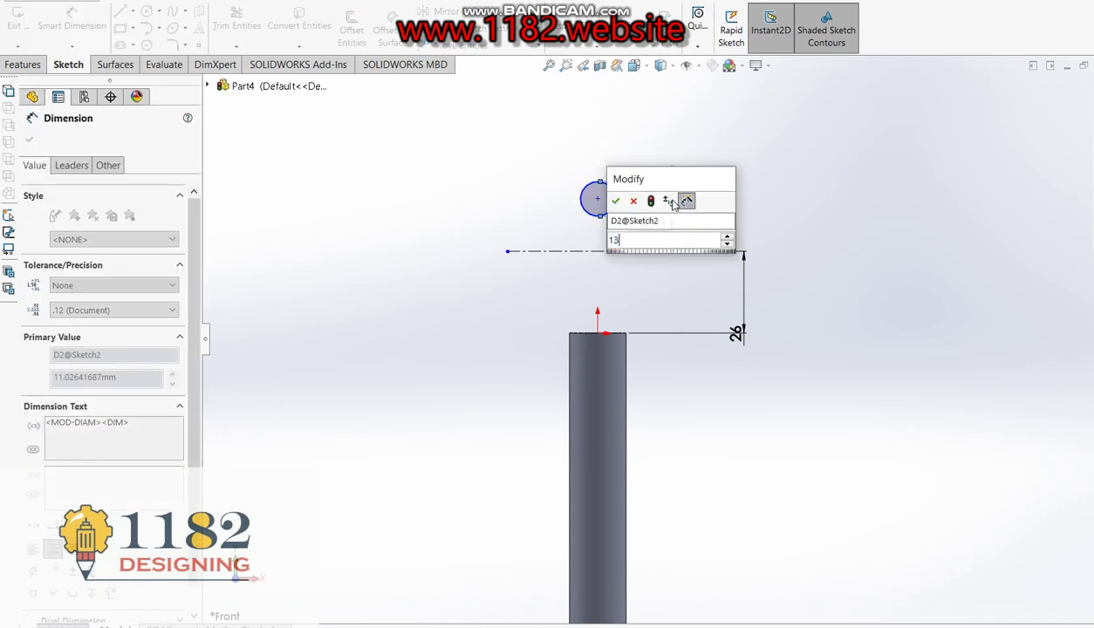
type("13")
key("Return")
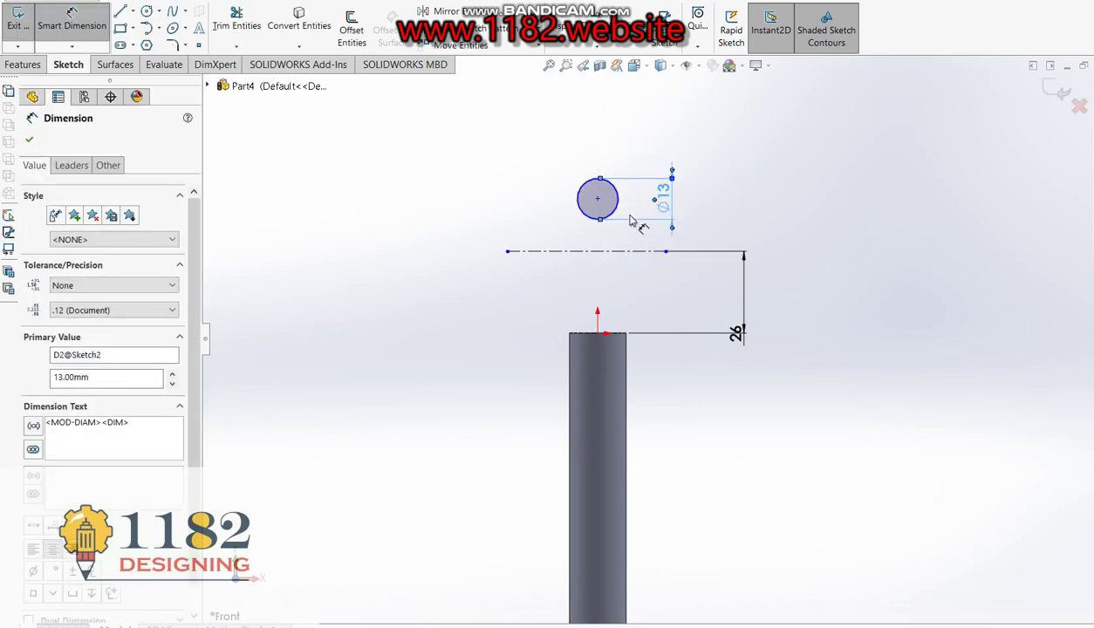
- Dimension the circle 32 from the centerline and revolve it 360° into the torus eye
left_click(605, 218)
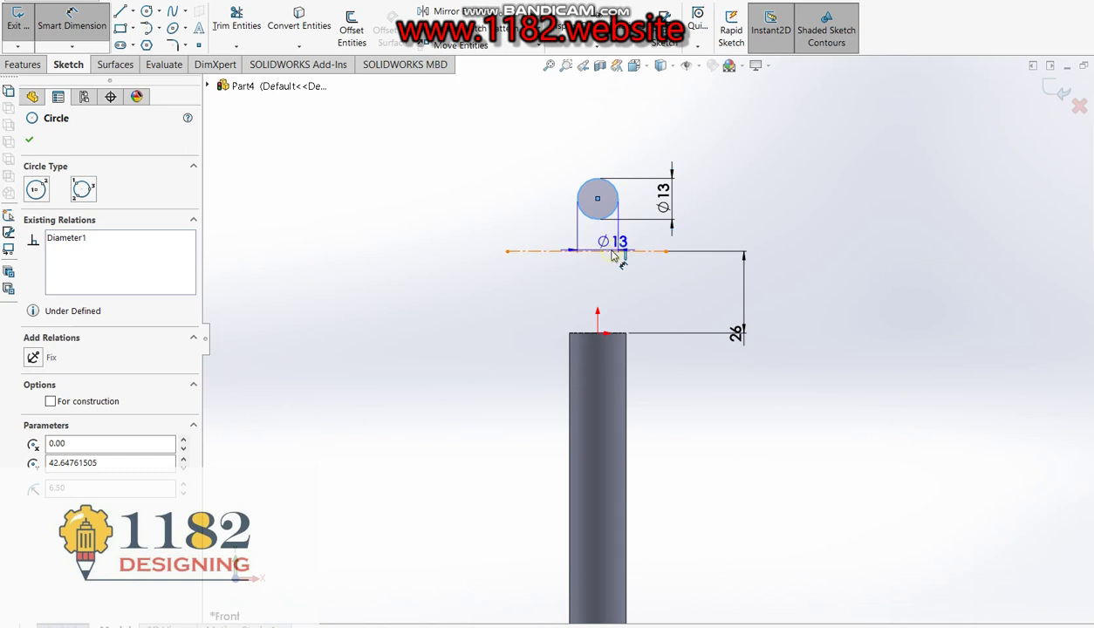
left_click(601, 251)
left_click(572, 281)
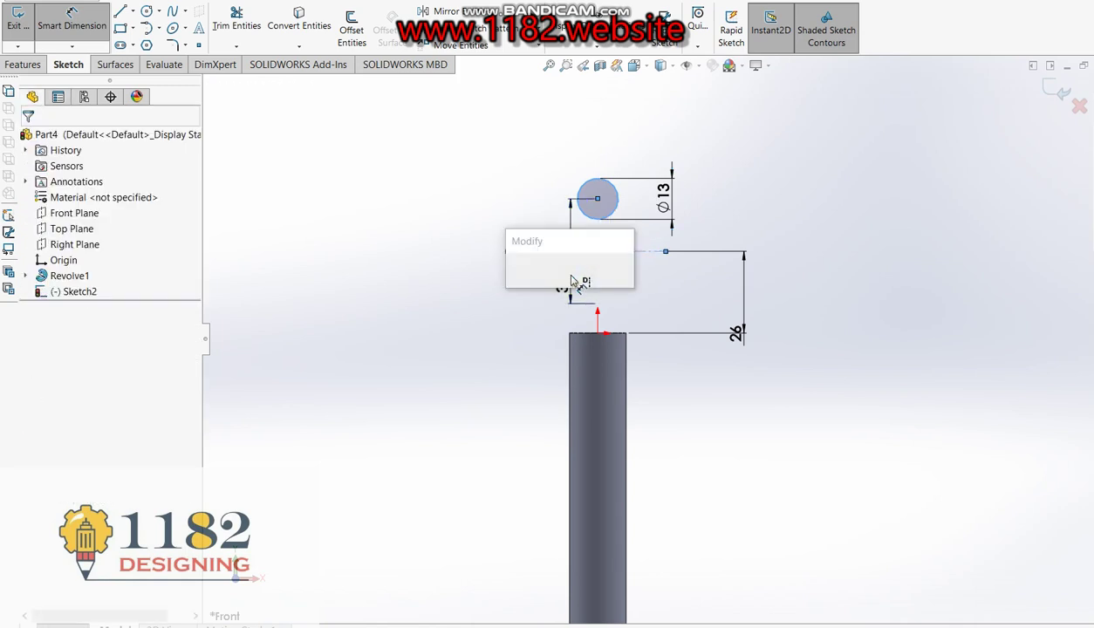
type("32")
key("Return")
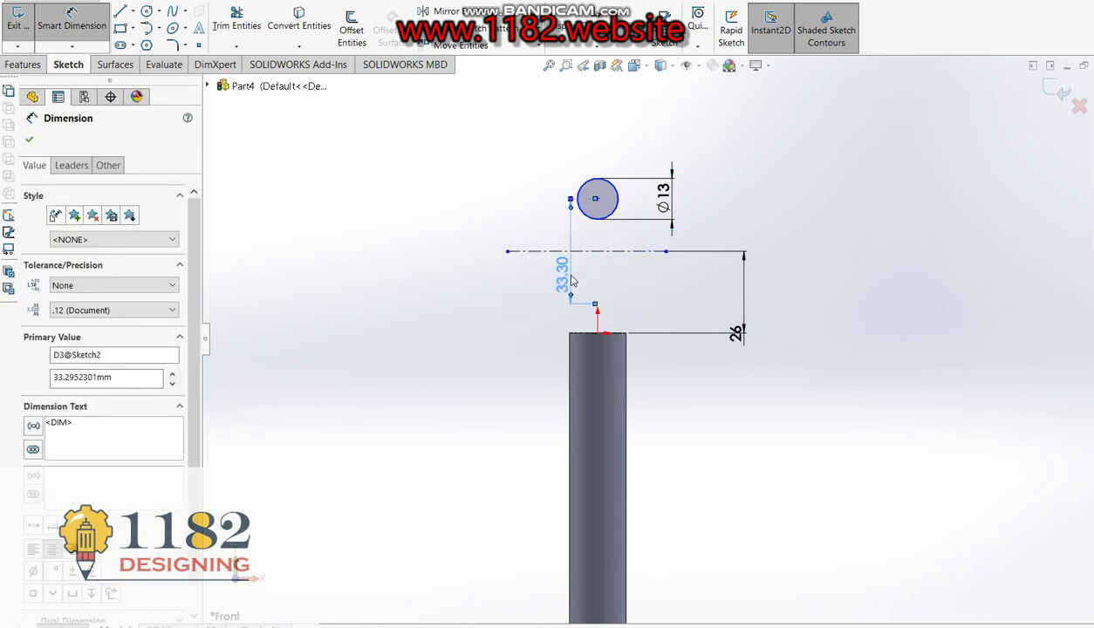
left_click(1058, 91)
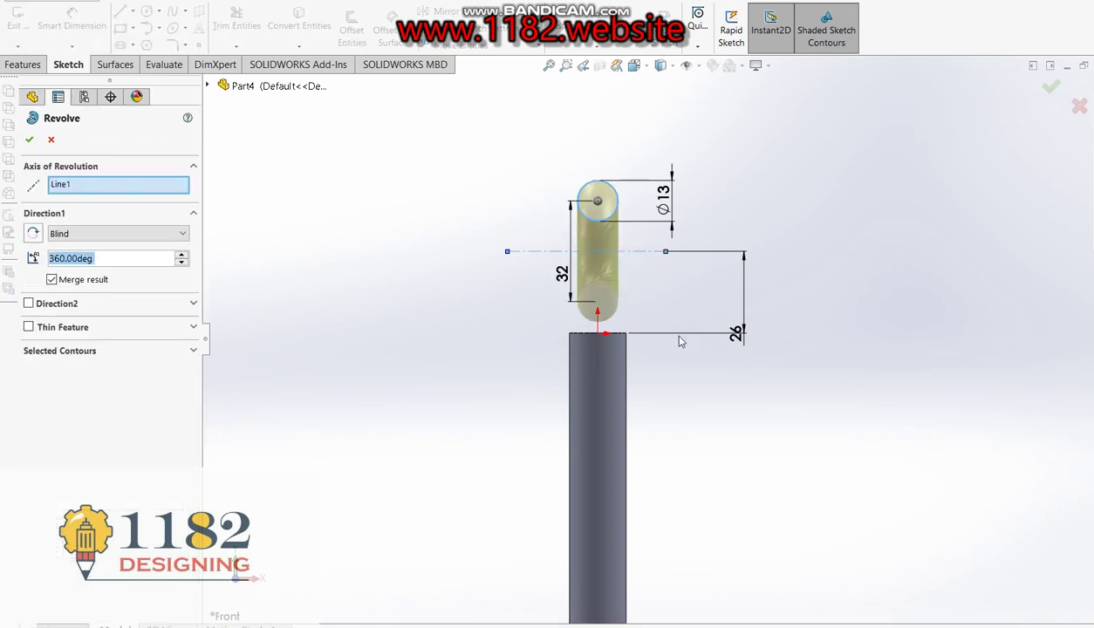
middle_click_drag(513, 397, 435, 391)
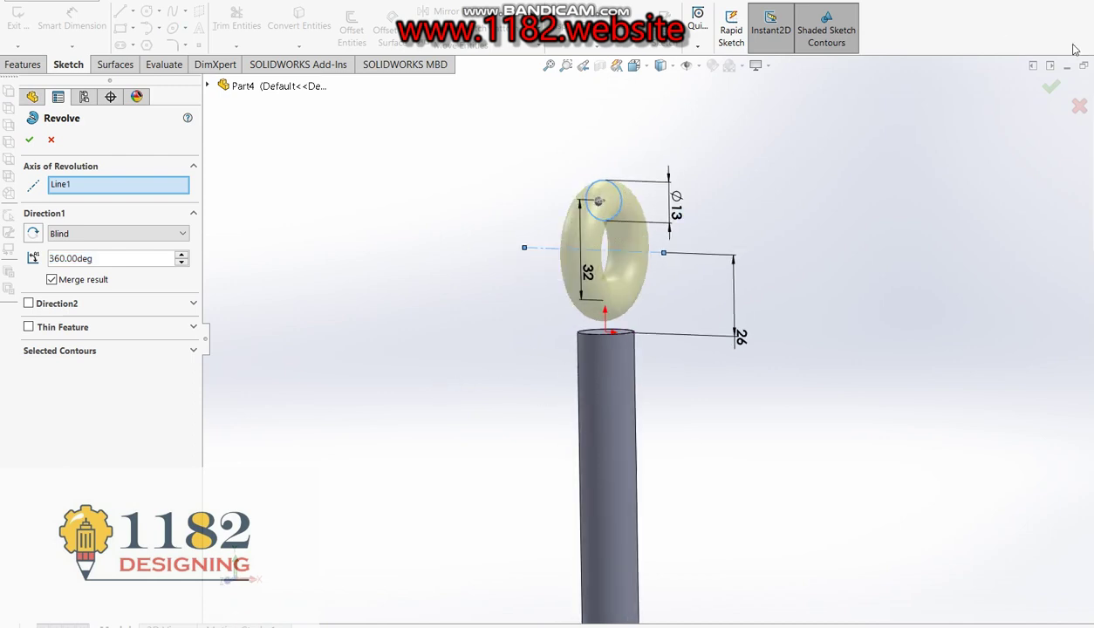
key("Return")
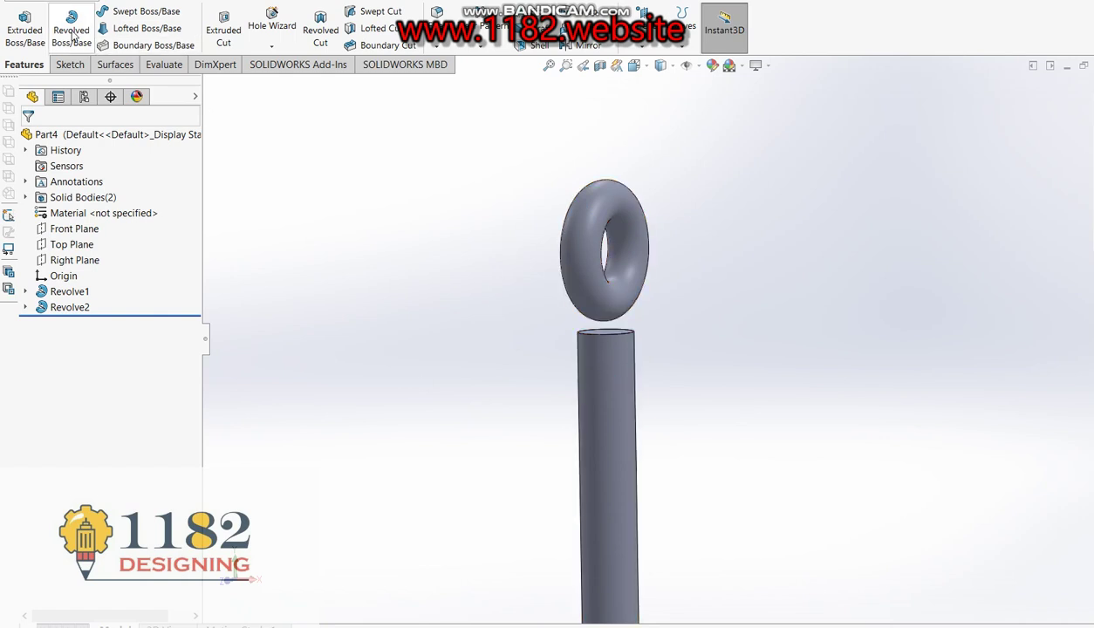
- On the shaft's top face, draw a circle at the origin and dimension it to 13 mm diameter
left_click(616, 335)
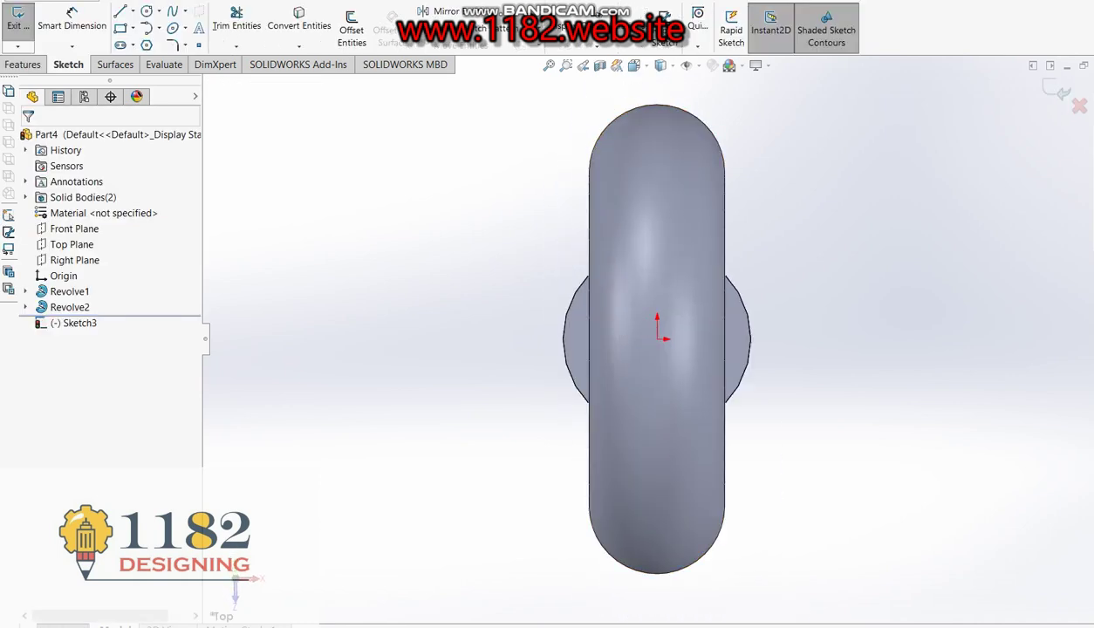
left_click(146, 11)
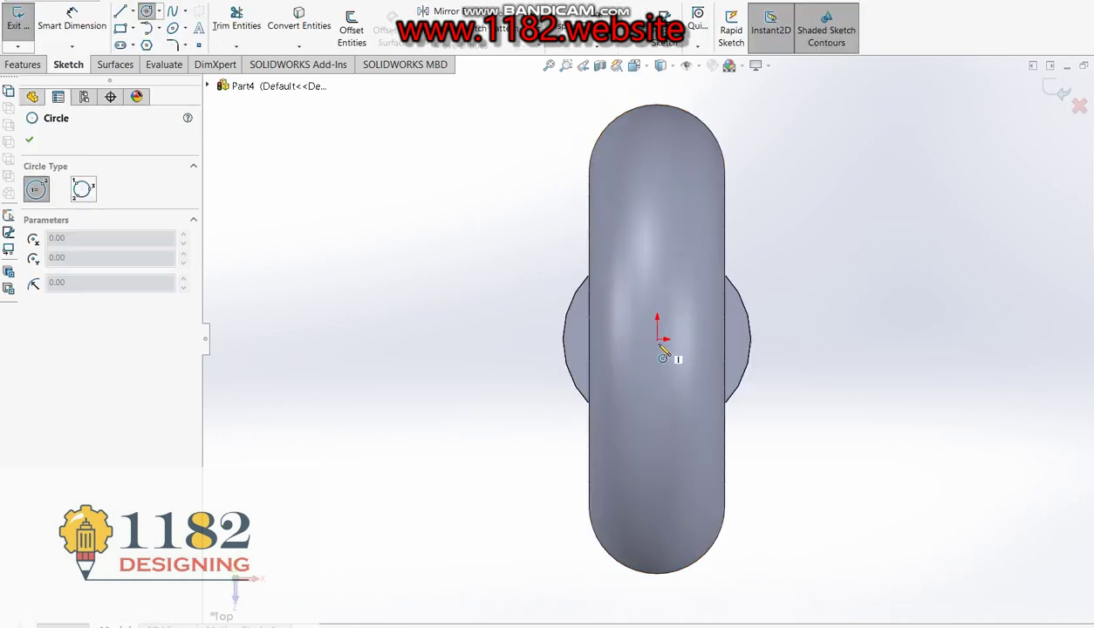
left_click(657, 340)
left_click(730, 341)
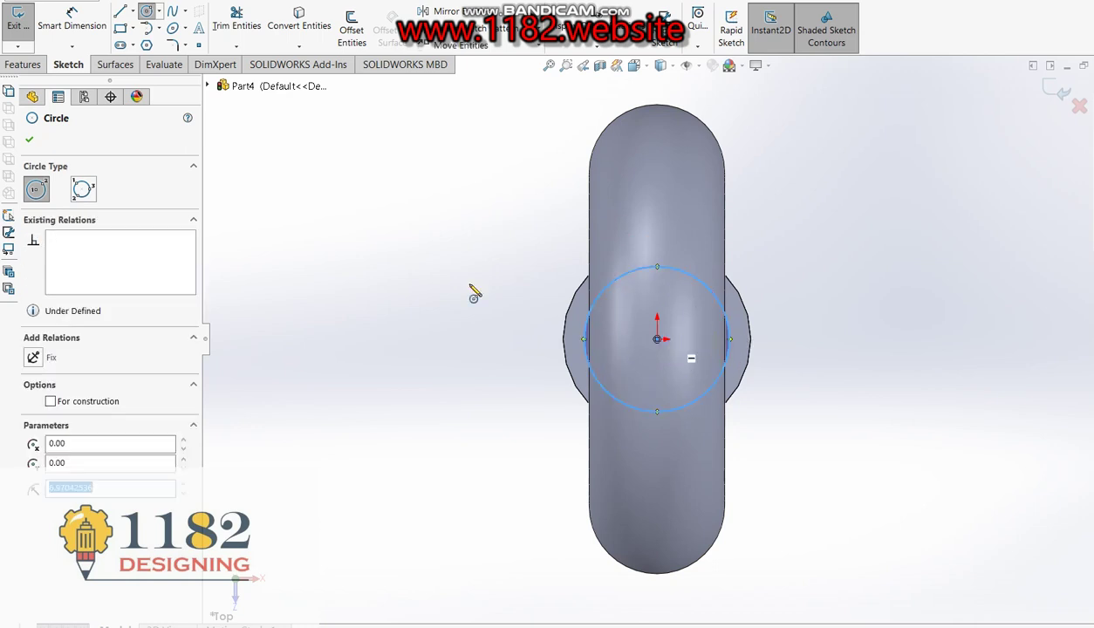
left_click(68, 39)
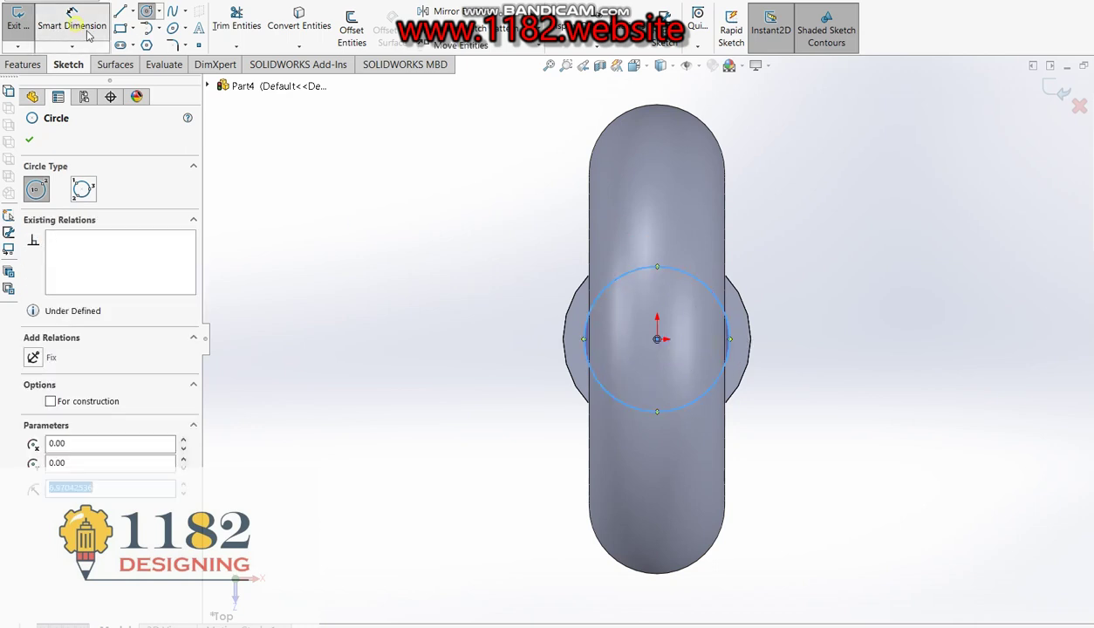
left_click(724, 389)
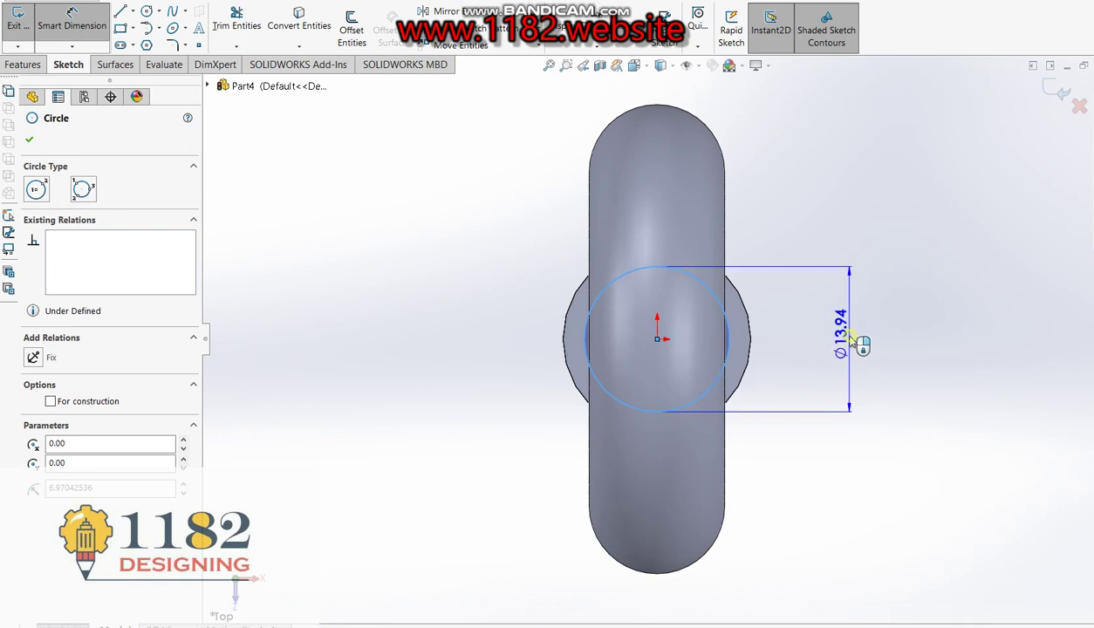
left_click(851, 342)
type("13")
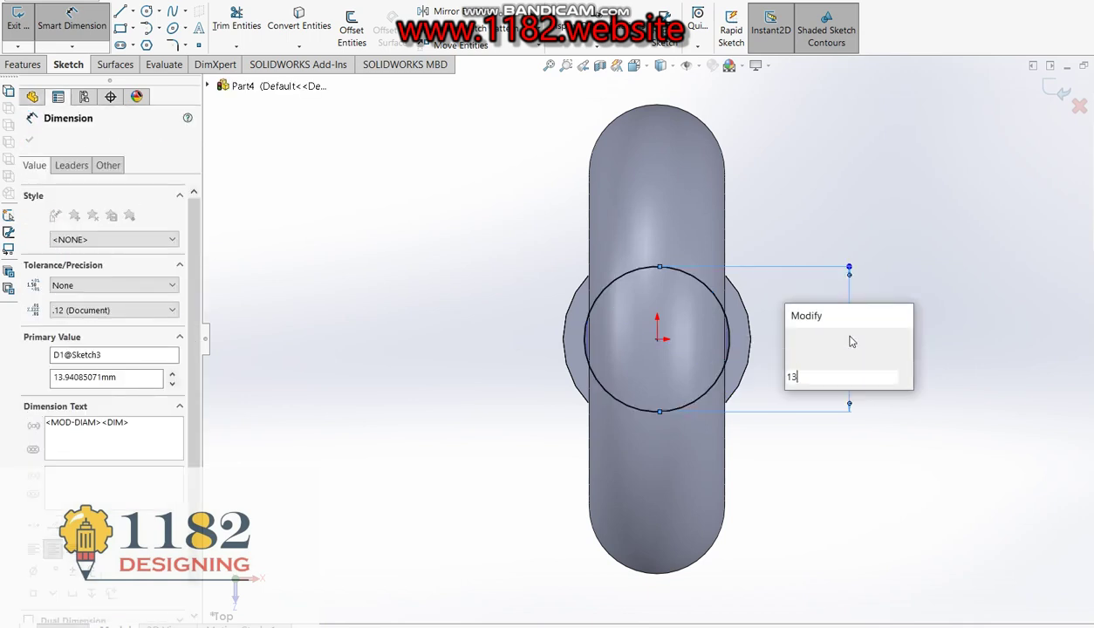
key("Return")
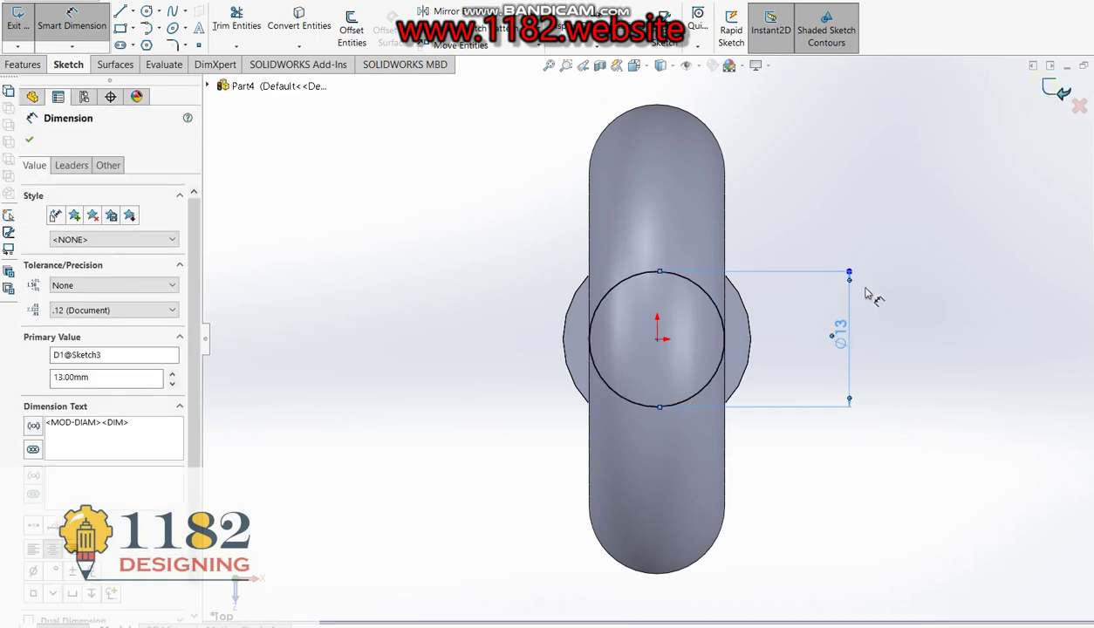
left_click(796, 373)
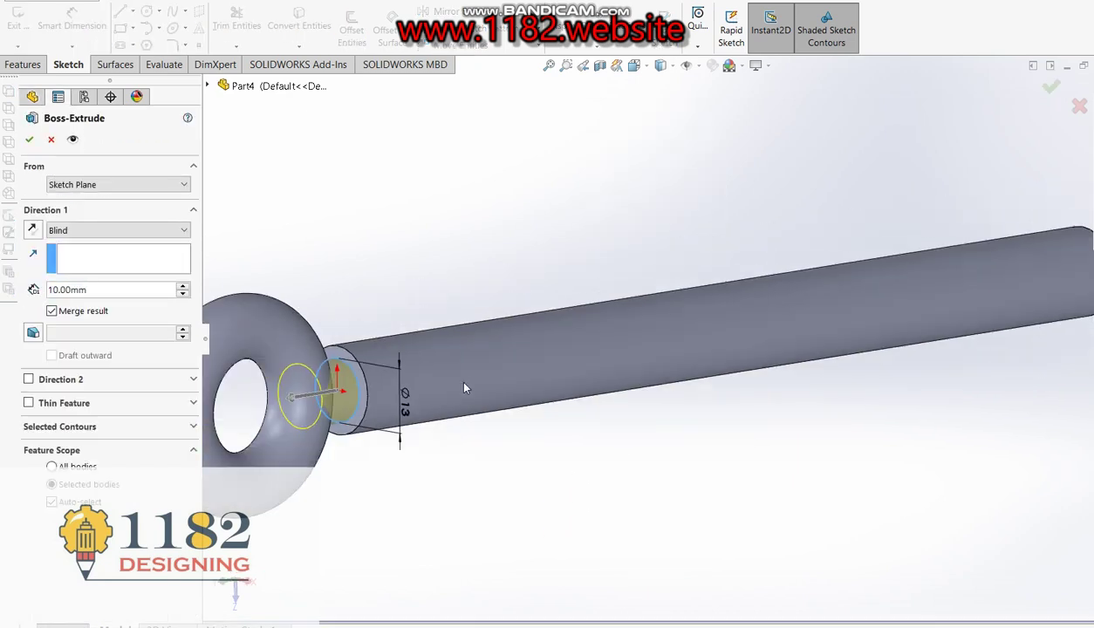
- Extrude the Ø13 neck Up To Surface at the torus eye face, then bring back the Jackscrew drawing
left_click(155, 234)
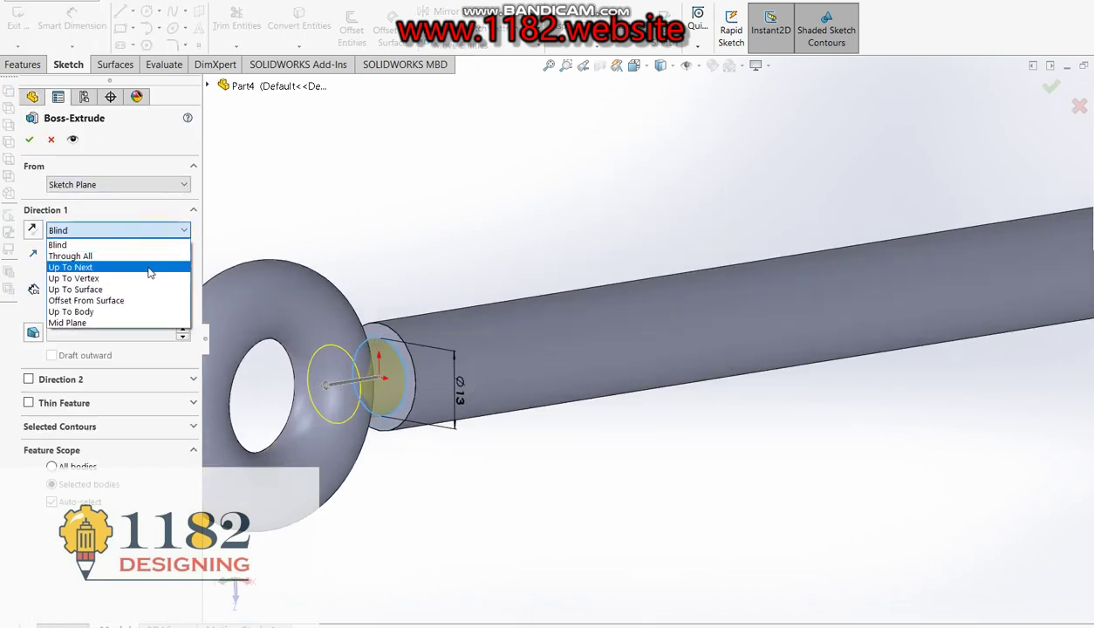
left_click(135, 287)
left_click(332, 325)
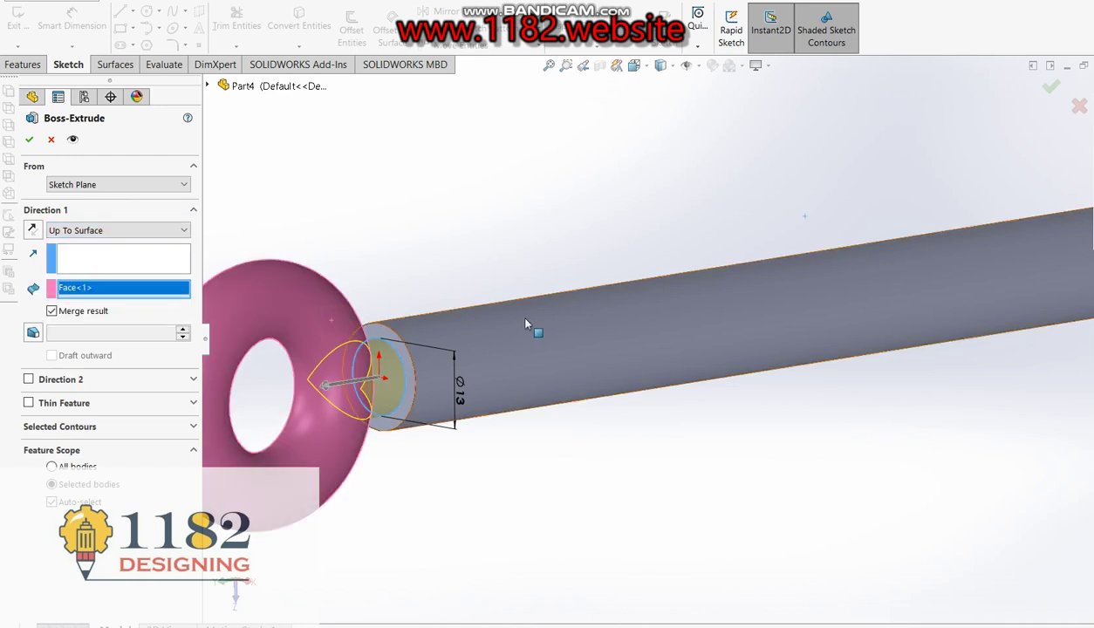
key("Return")
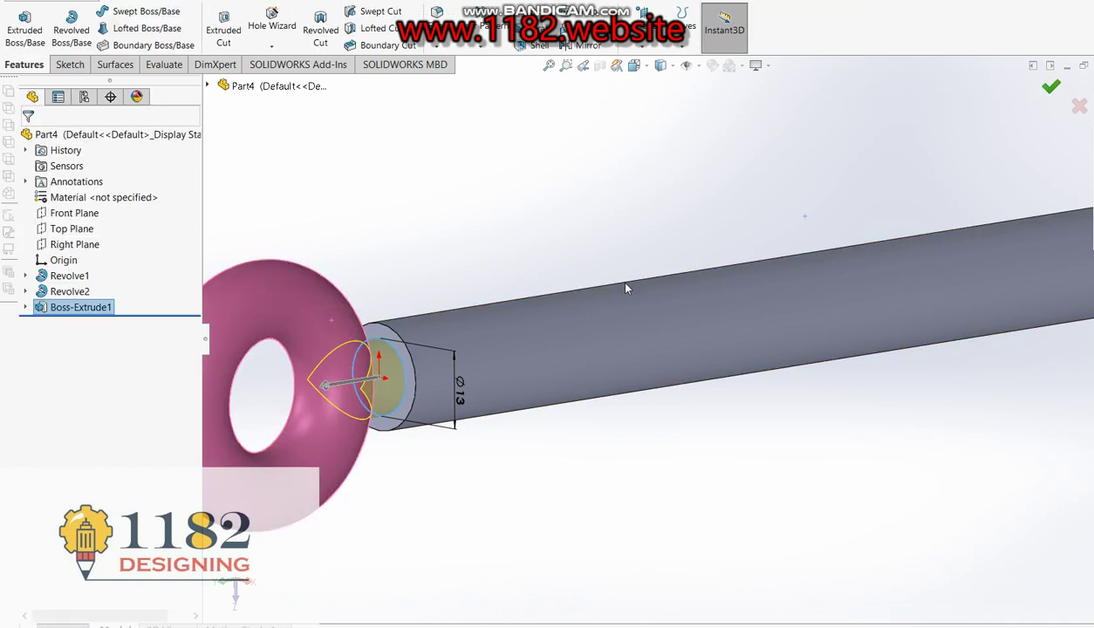
scroll(612, 277, "up", 5)
left_click(816, 222)
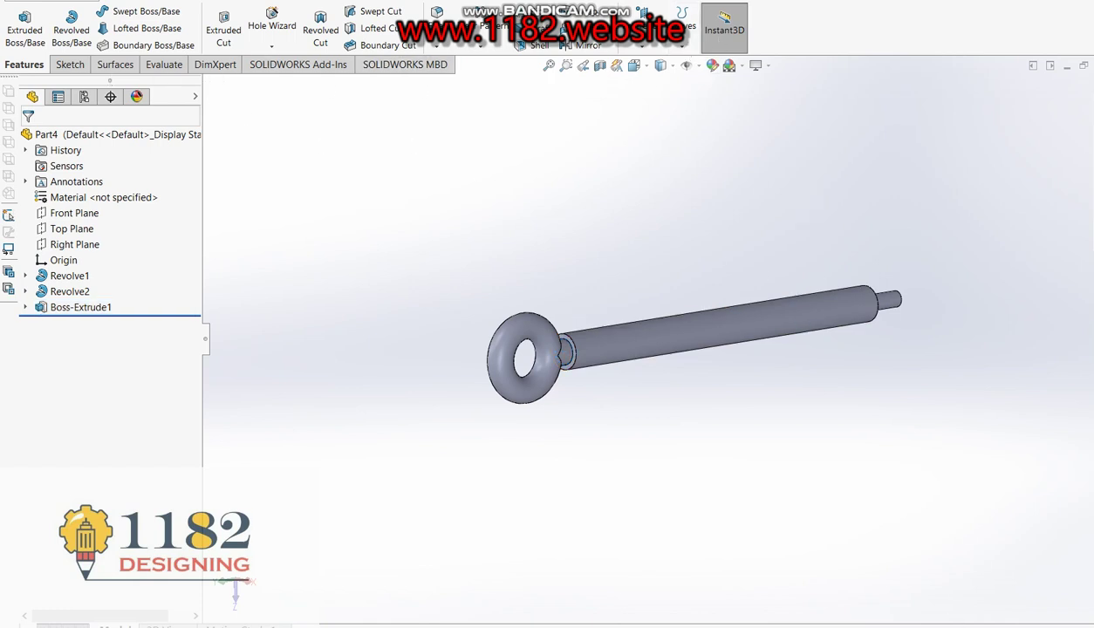
key("alt+Tab")
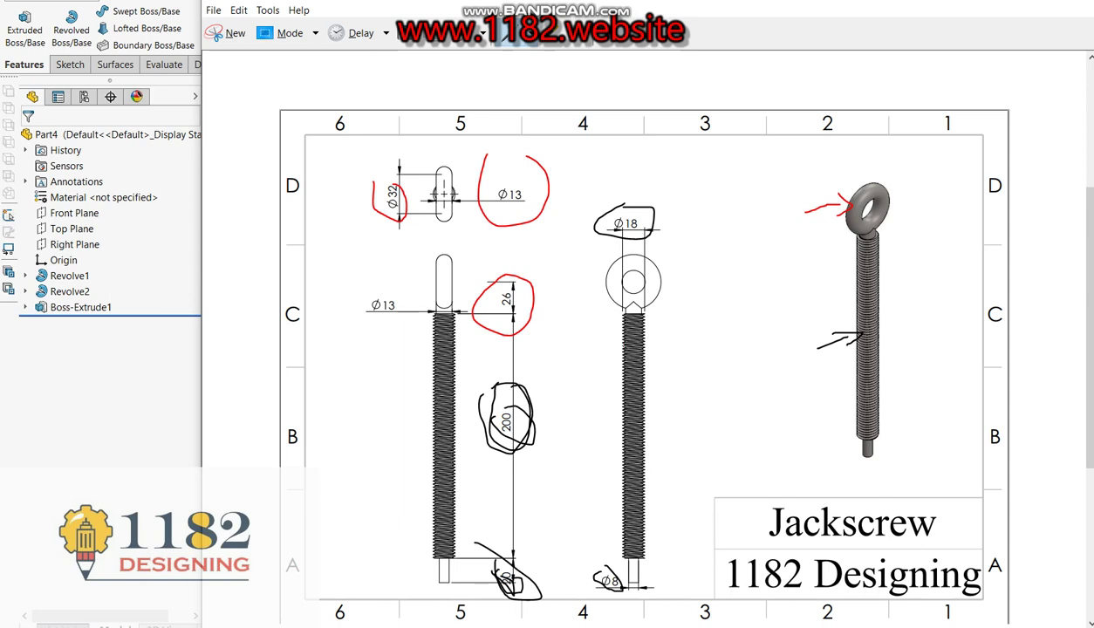
- Mark the drawing's threaded shank with the blue pen, then return to the SOLIDWORKS model
left_click(537, 44)
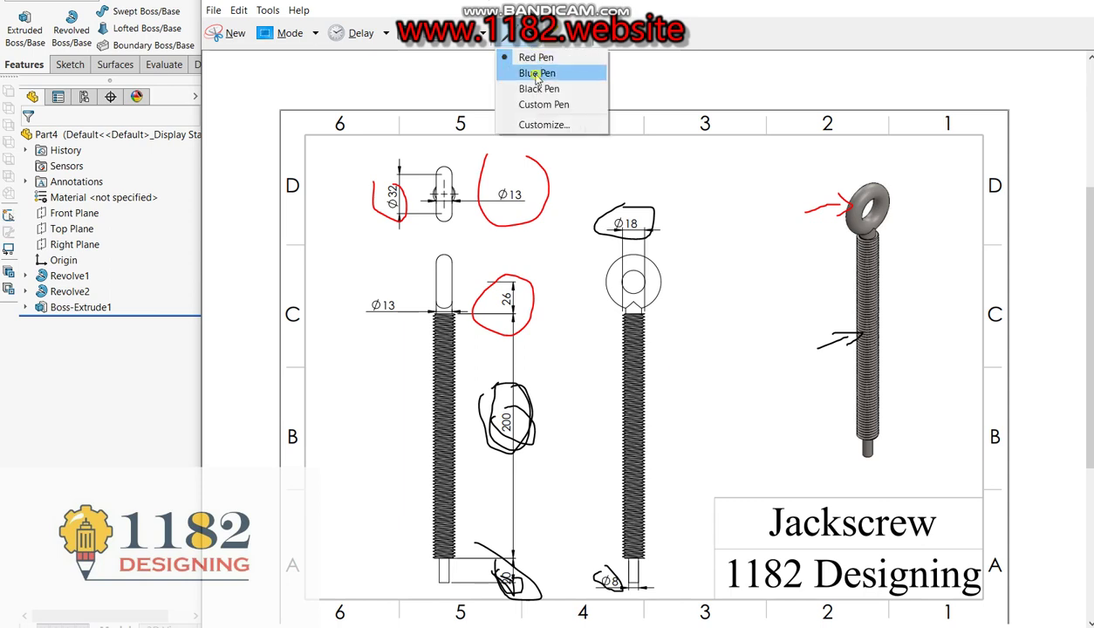
left_click(525, 72)
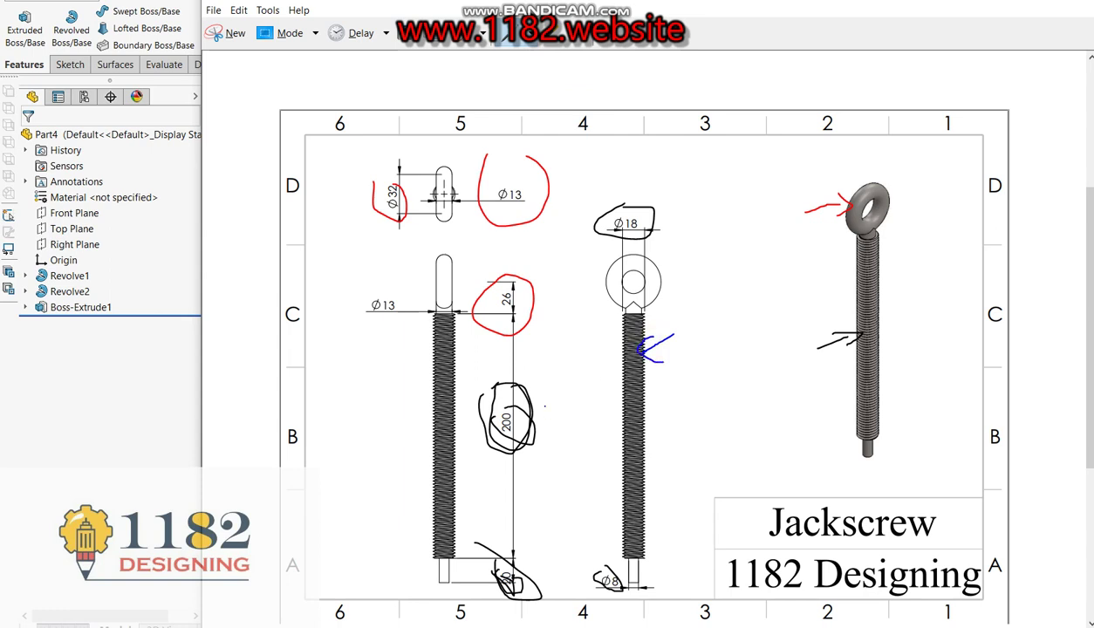
key("alt+Tab")
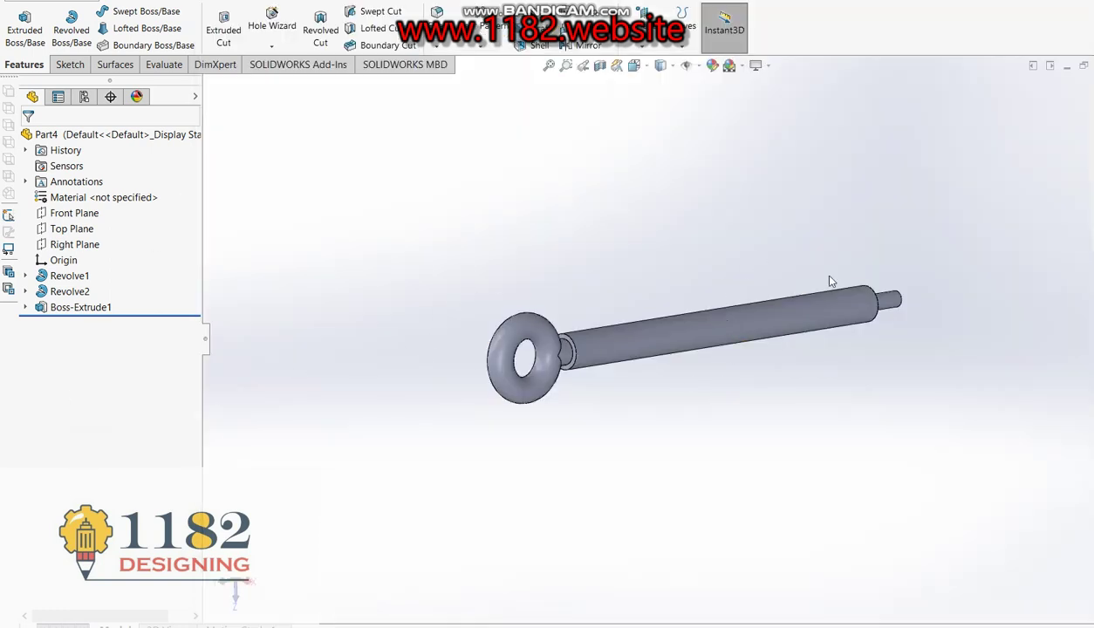
- Start a Helix and Spiral on a sketch on the shaft's end face, viewed Normal To
scroll(831, 281, "down", 3)
scroll(831, 316, "down", 3)
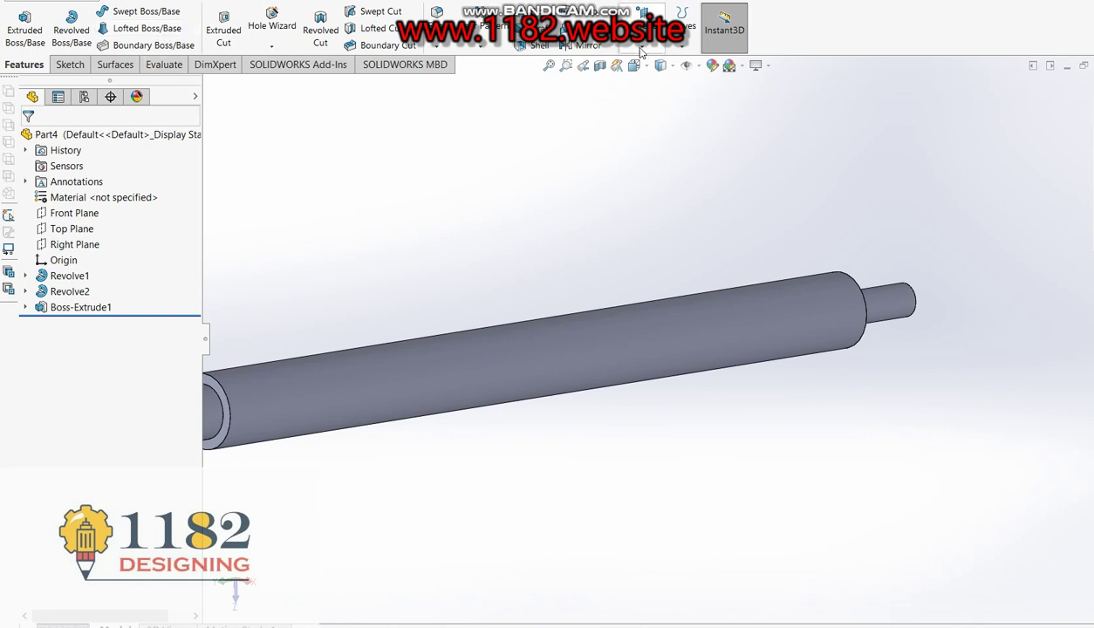
left_click(680, 50)
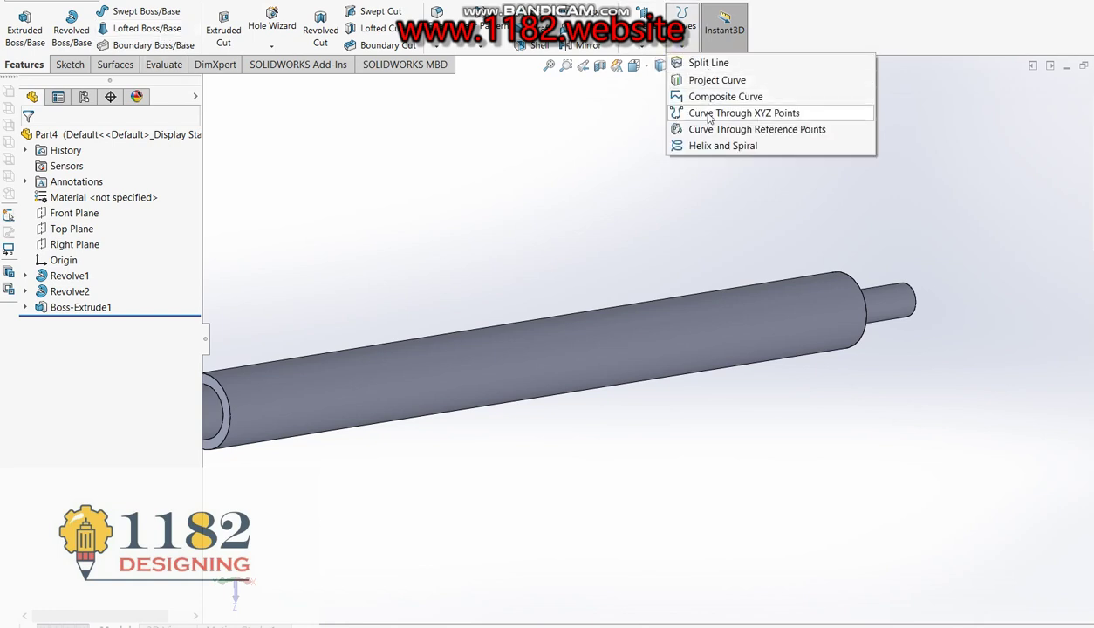
left_click(705, 145)
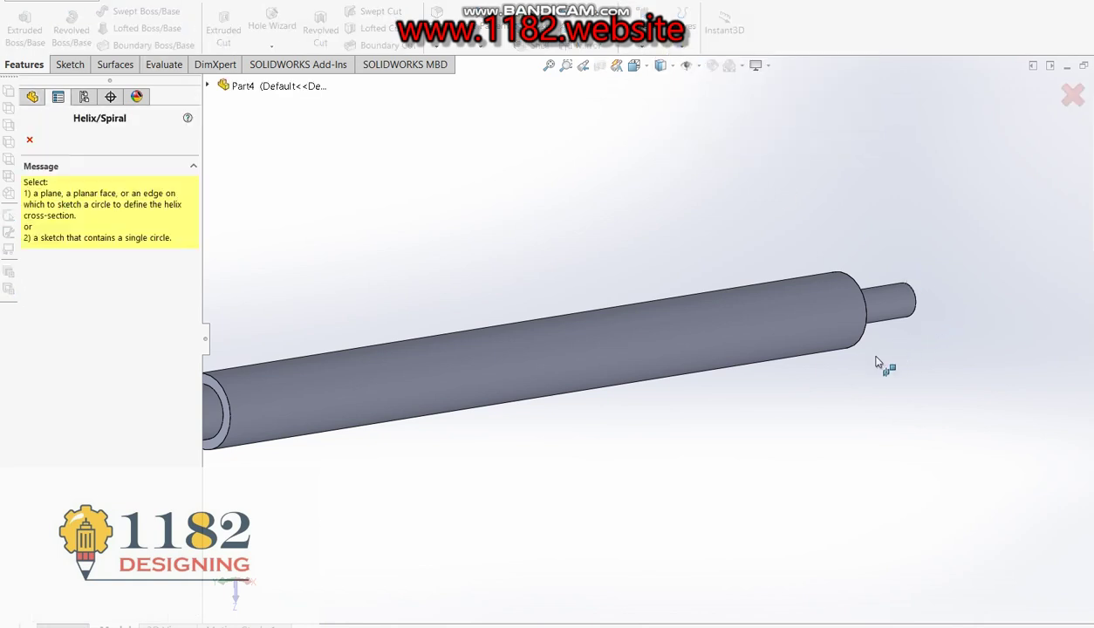
scroll(706, 439, "up", 1)
scroll(762, 406, "up", 2)
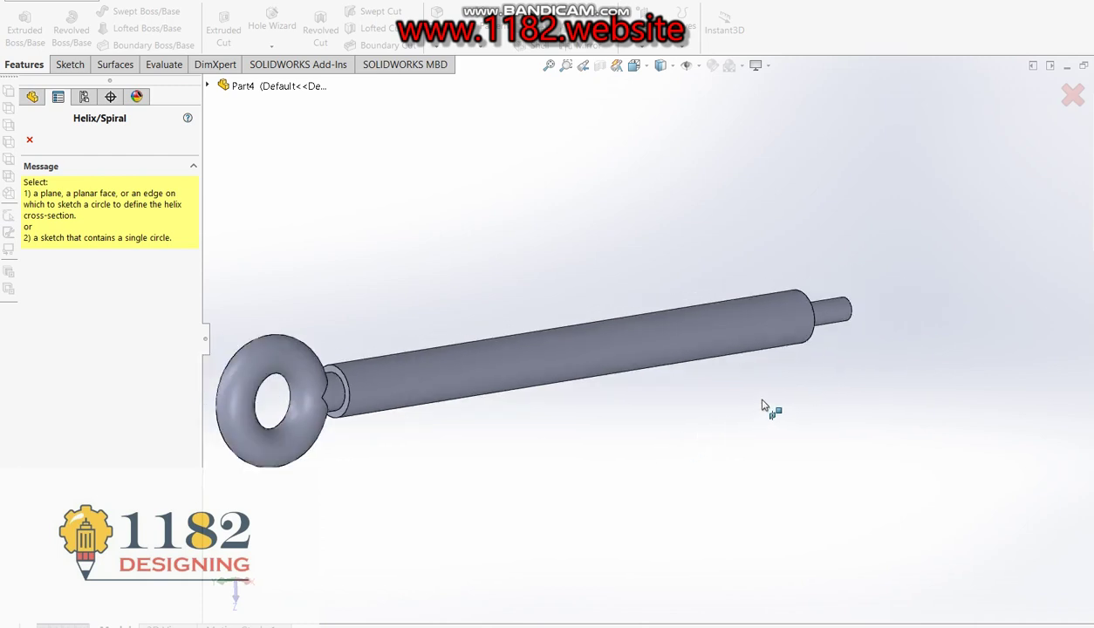
scroll(379, 416, "down", 2)
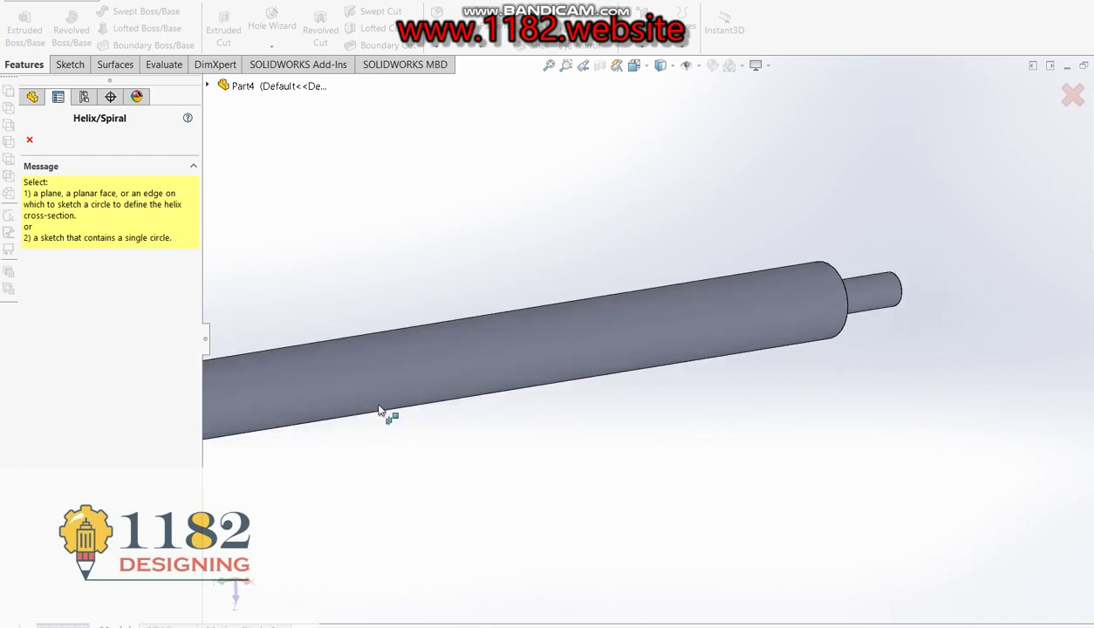
scroll(355, 410, "up", 2)
scroll(422, 382, "down", 2)
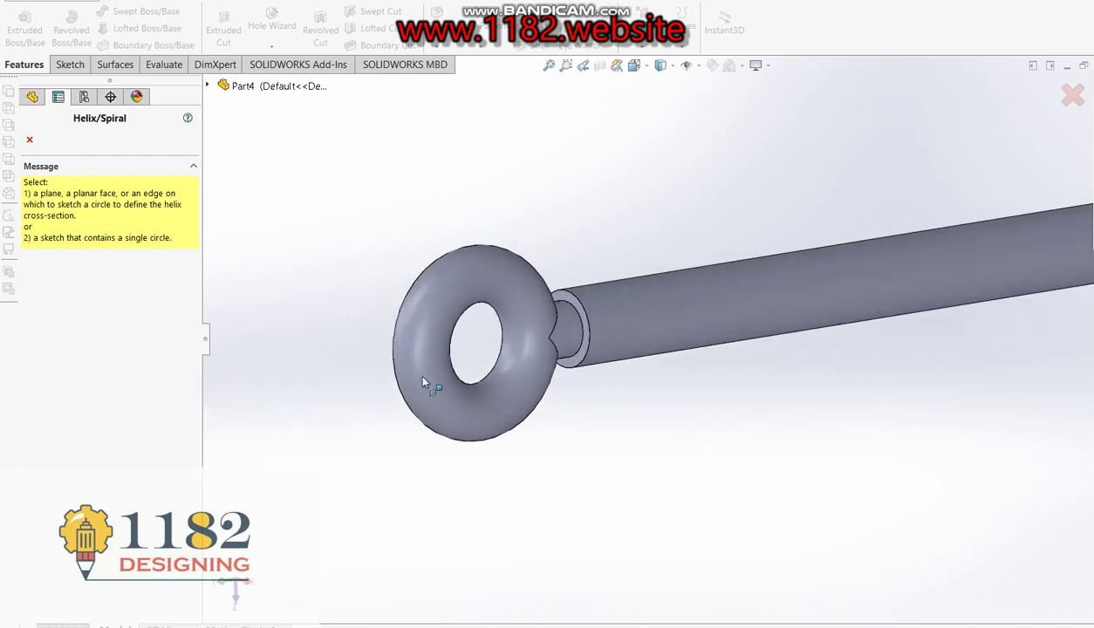
left_click(586, 339)
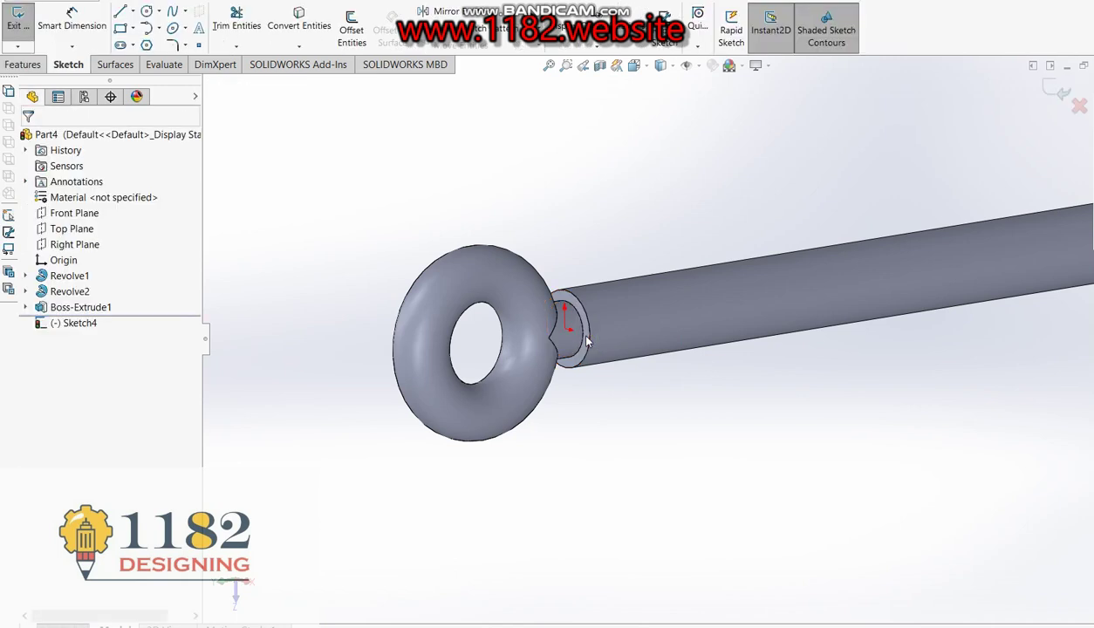
key("ctrl+8")
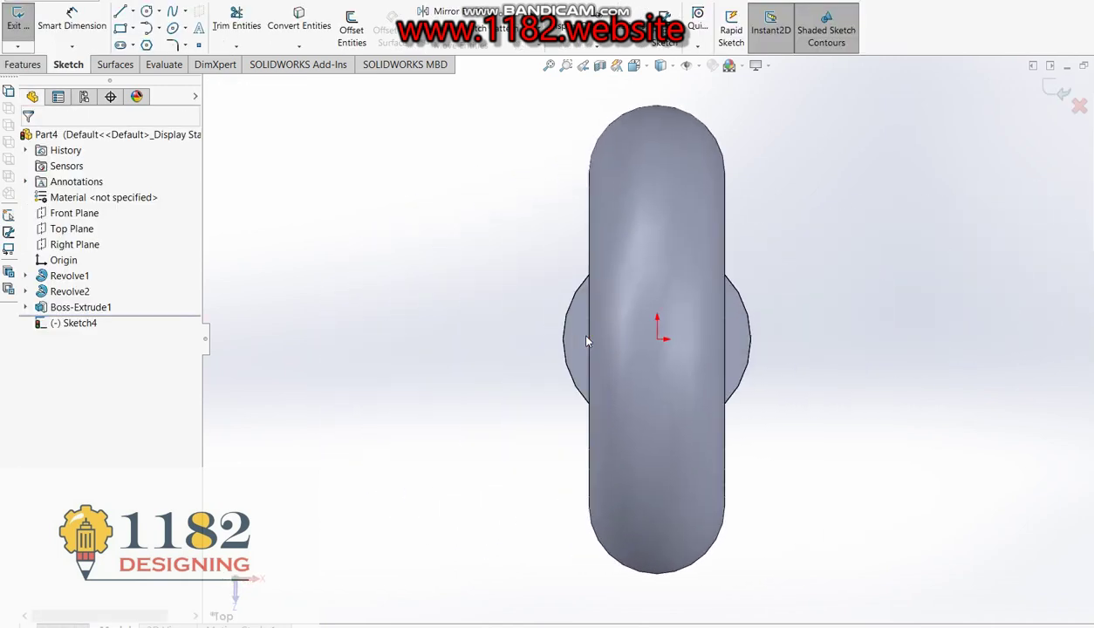
- Convert the end face's edges into the helix sketch, giving the Ø18 base circle
left_click(298, 17)
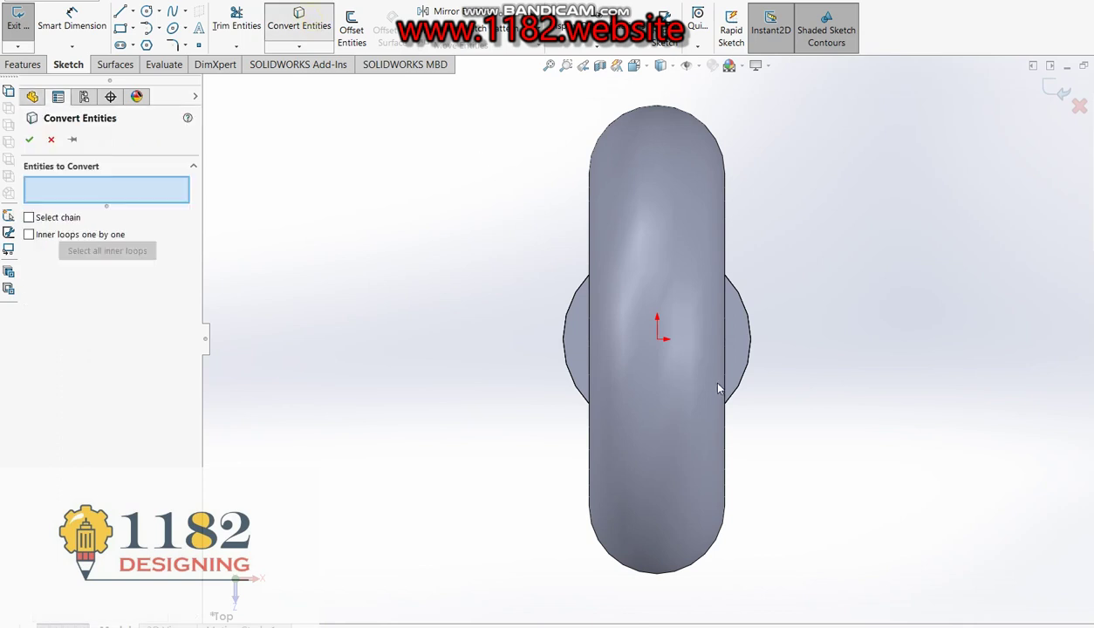
left_click(735, 343)
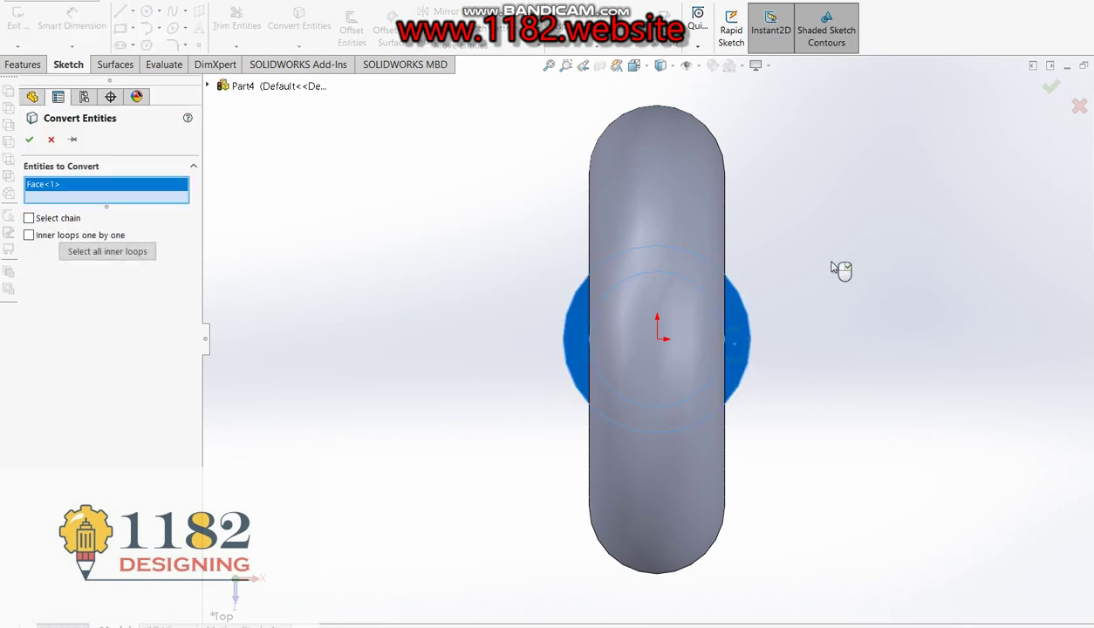
left_click(1051, 88)
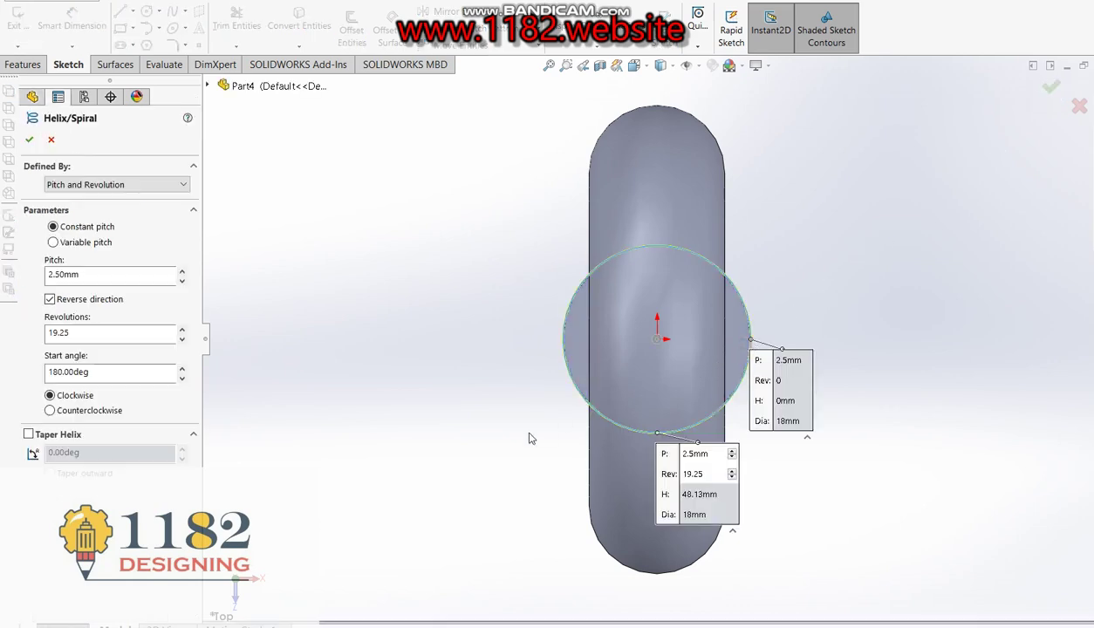
- In an isometric view, raise the helix revolutions with the spinner to 47
key("ctrl+7")
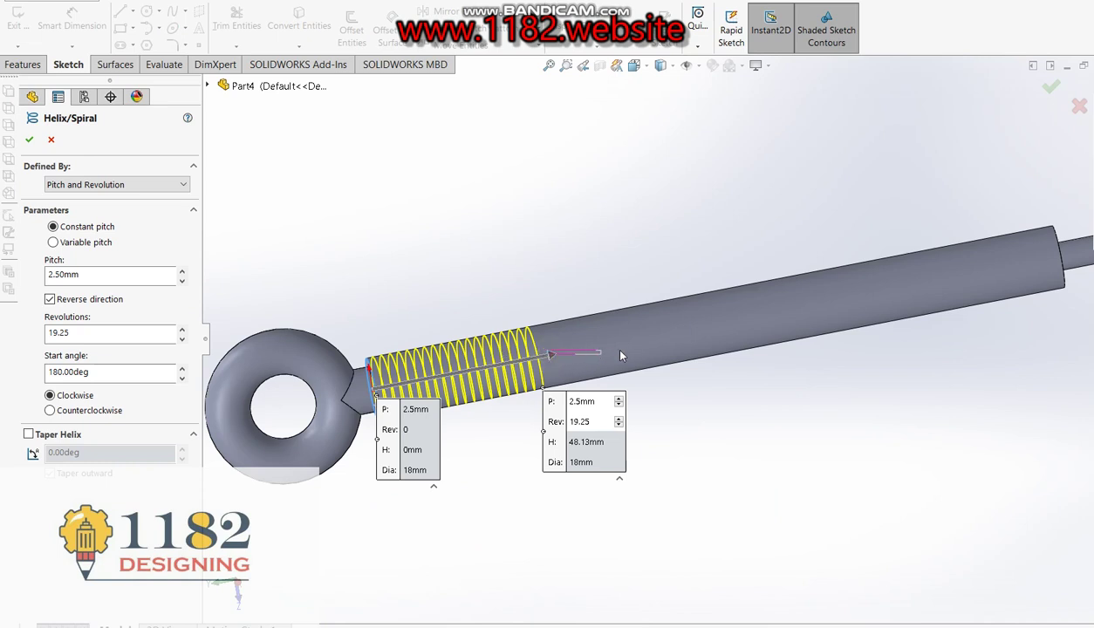
left_click(182, 329)
left_click(181, 329)
left_click(182, 329)
left_click(182, 329)
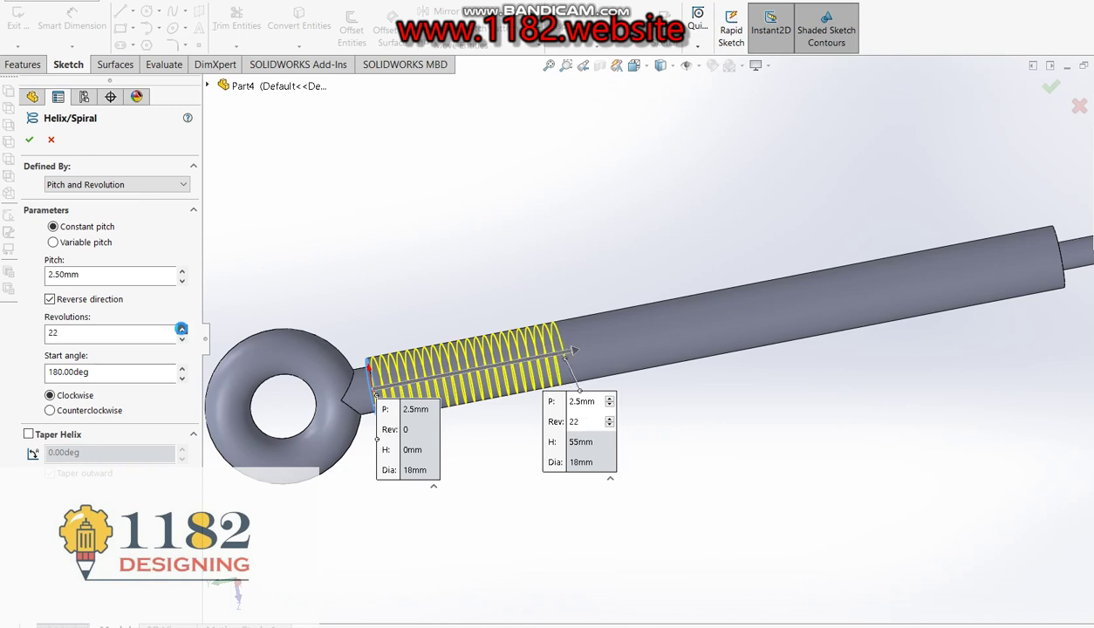
left_click(181, 329)
left_click(181, 329)
left_click(181, 329)
left_click(181, 329)
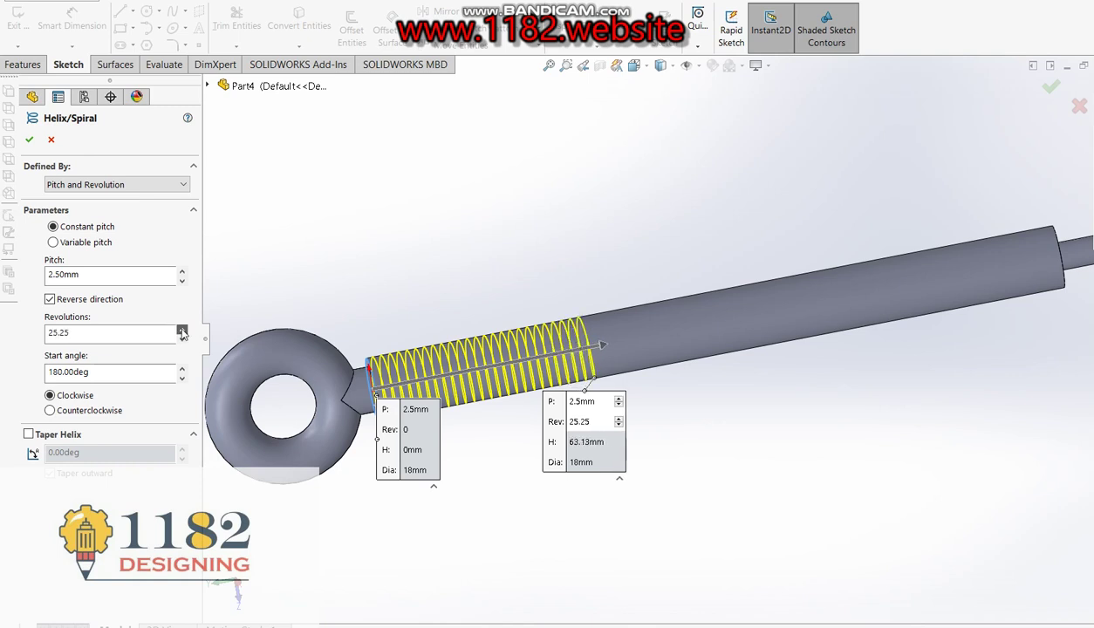
left_click(182, 329)
left_click(182, 329)
left_click(181, 329)
left_click(182, 329)
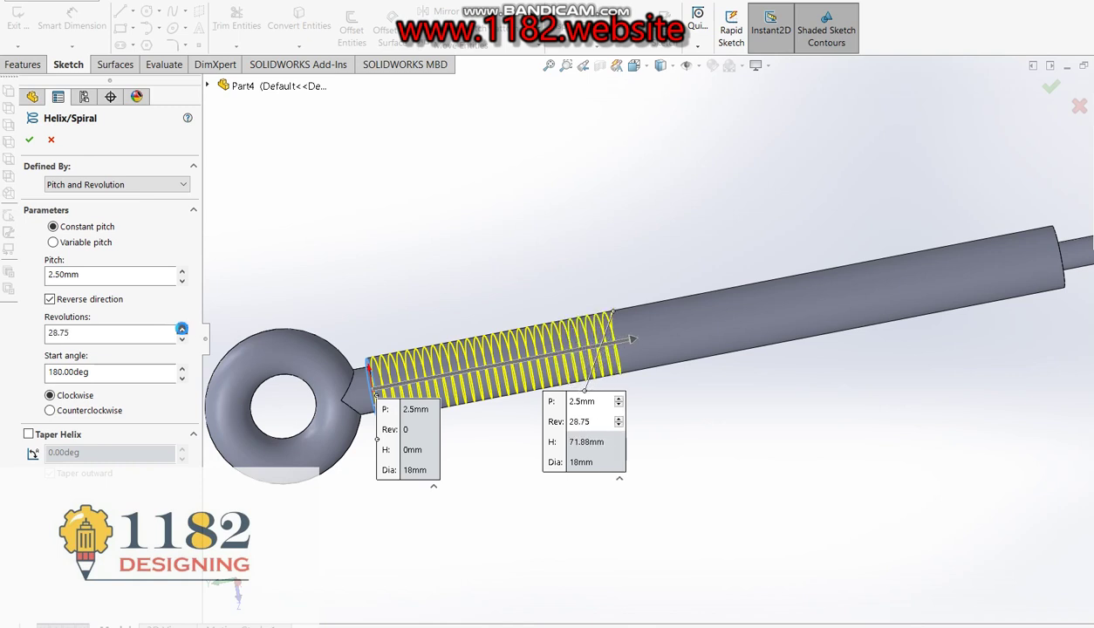
left_click(182, 329)
left_click(182, 329)
left_click(182, 329)
left_click(181, 329)
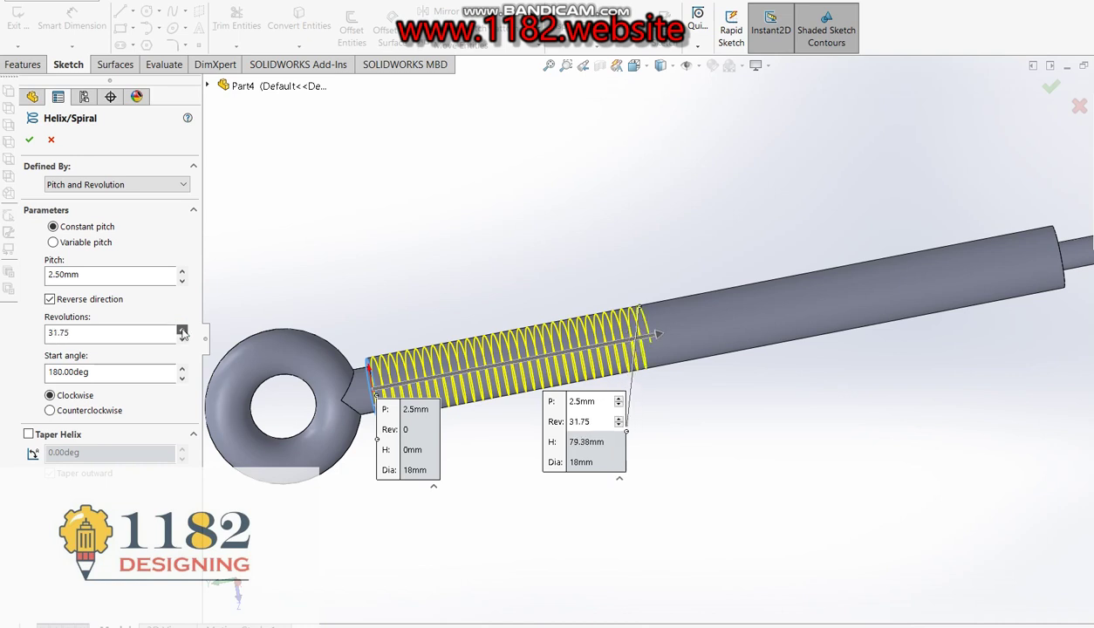
left_click(181, 329)
left_click(181, 329)
left_click(182, 329)
left_click(181, 329)
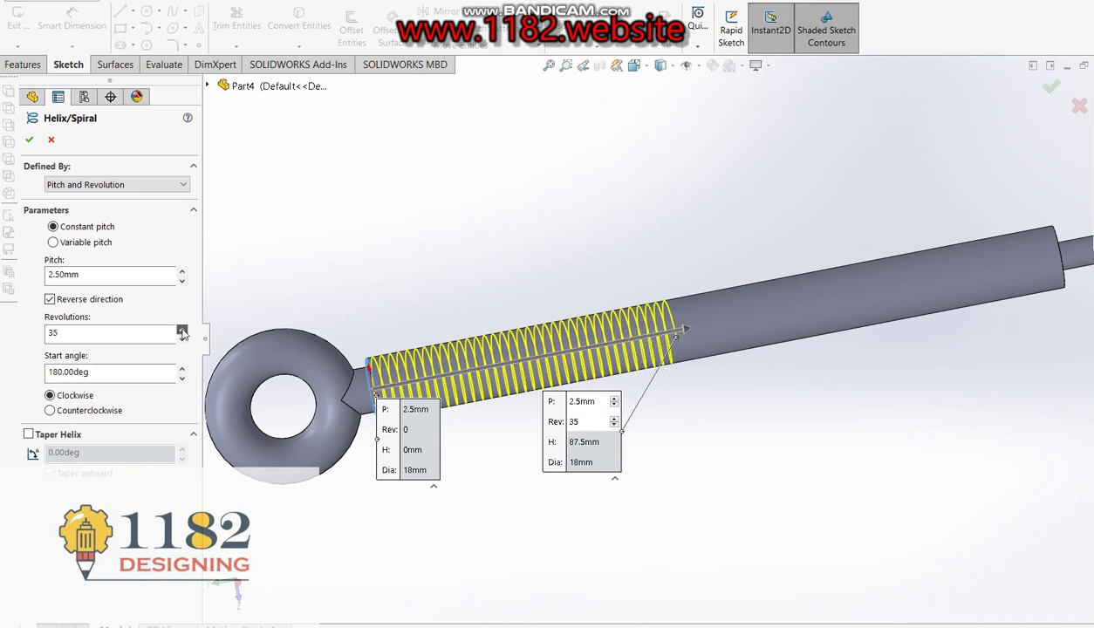
left_click(182, 329)
left_click(181, 329)
left_click(182, 329)
left_click(181, 329)
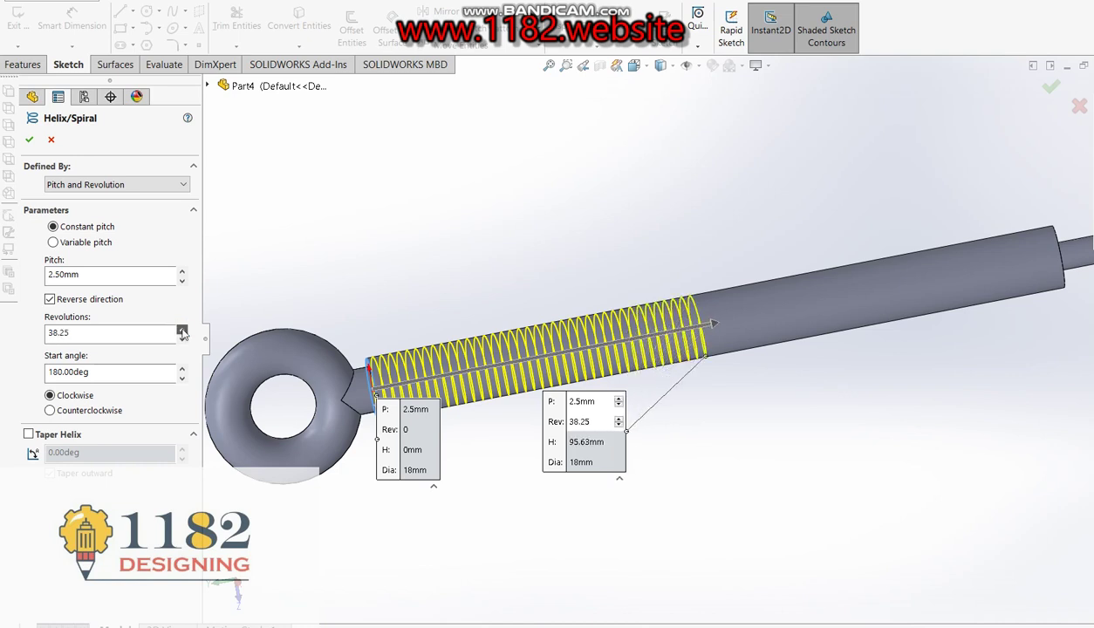
left_click(182, 329)
left_click(182, 329)
left_click(181, 329)
left_click(181, 329)
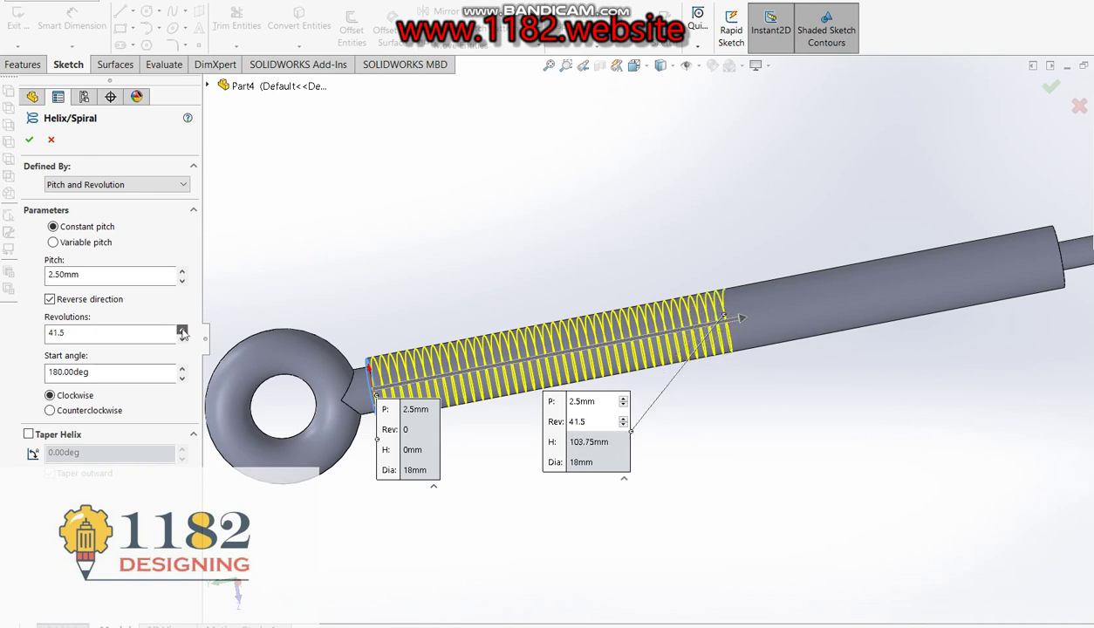
left_click(181, 329)
left_click(181, 329)
left_click(181, 329)
left_click(181, 329)
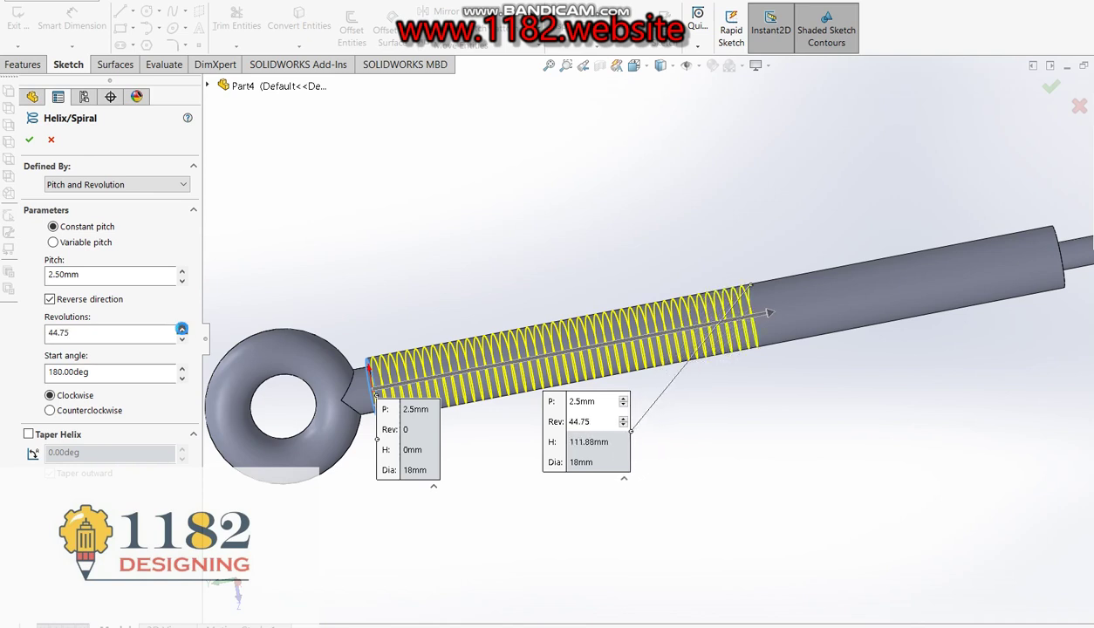
left_click(182, 329)
left_click(182, 329)
left_click(181, 329)
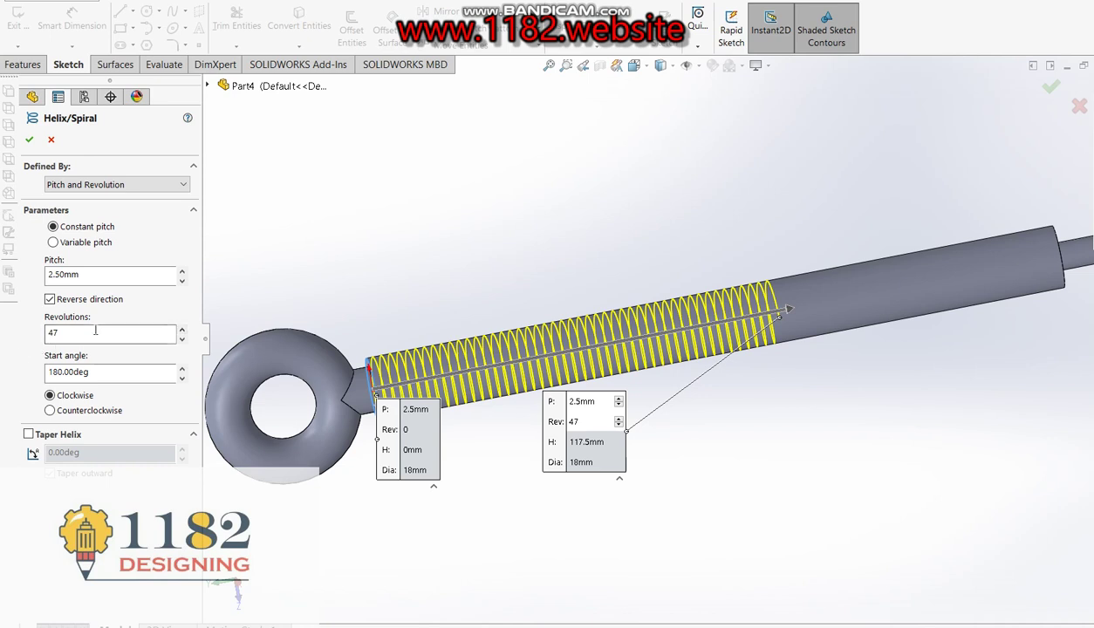
- Enter the final revolution count and finish Helix/Spiral1: 2.5 mm pitch, 81 revolutions
left_click_drag(96, 331, 4, 336)
type("0")
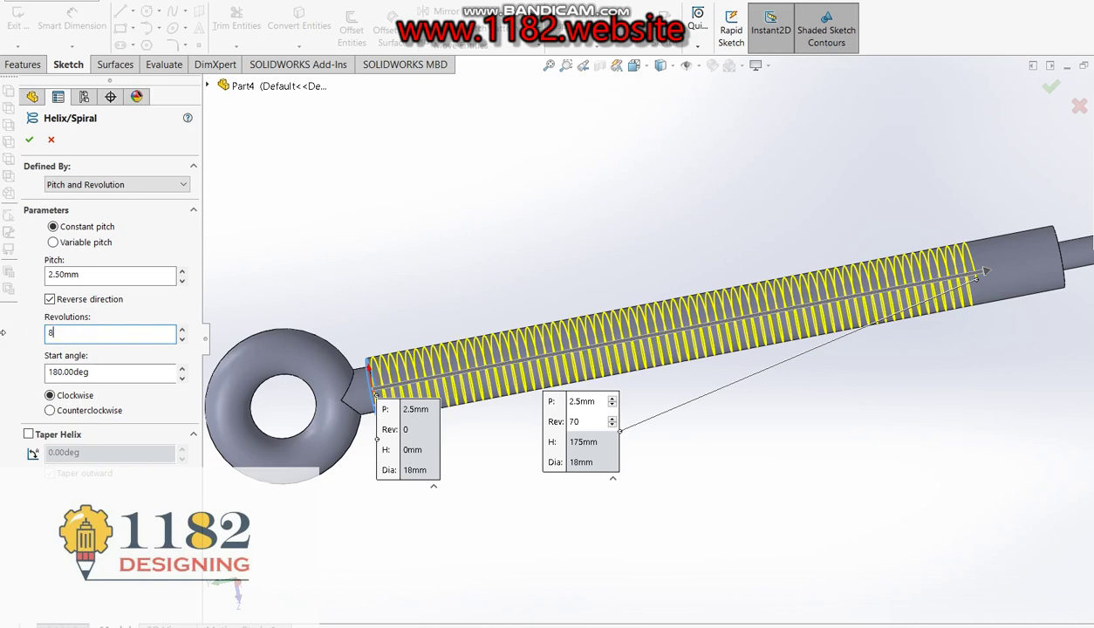
scroll(698, 323, "up", 2)
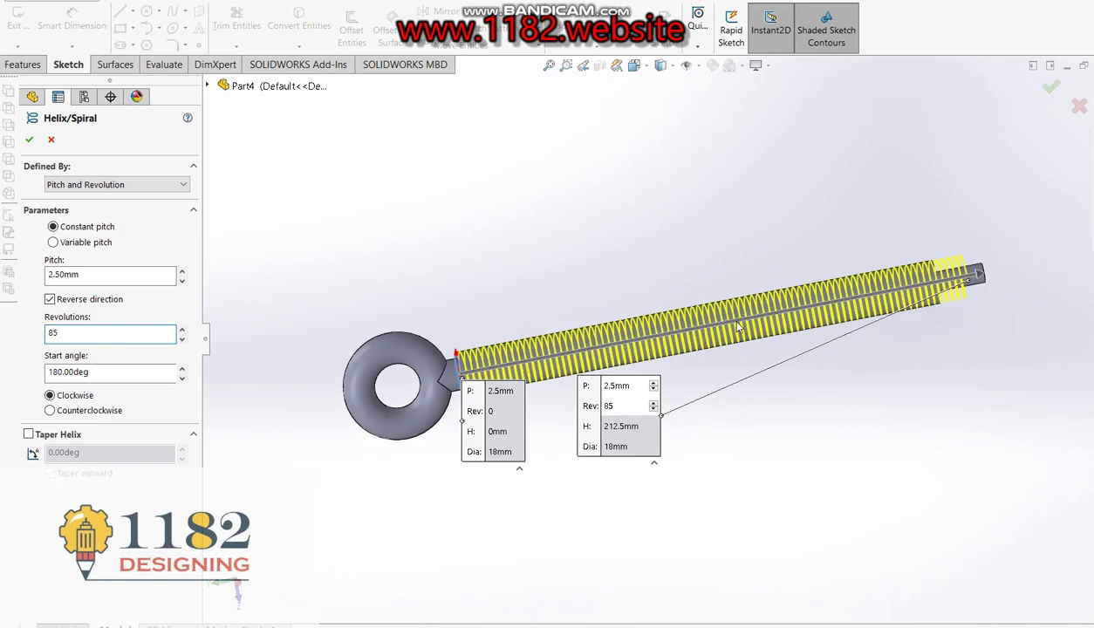
scroll(914, 263, "up", 1)
scroll(919, 263, "down", 2)
scroll(919, 264, "down", 2)
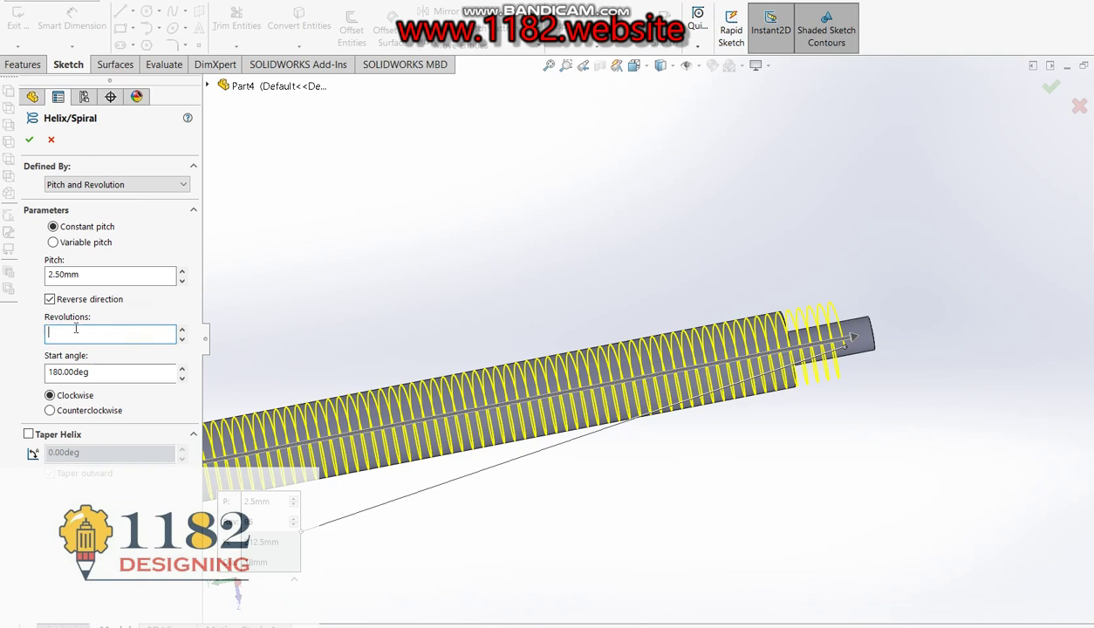
type("82")
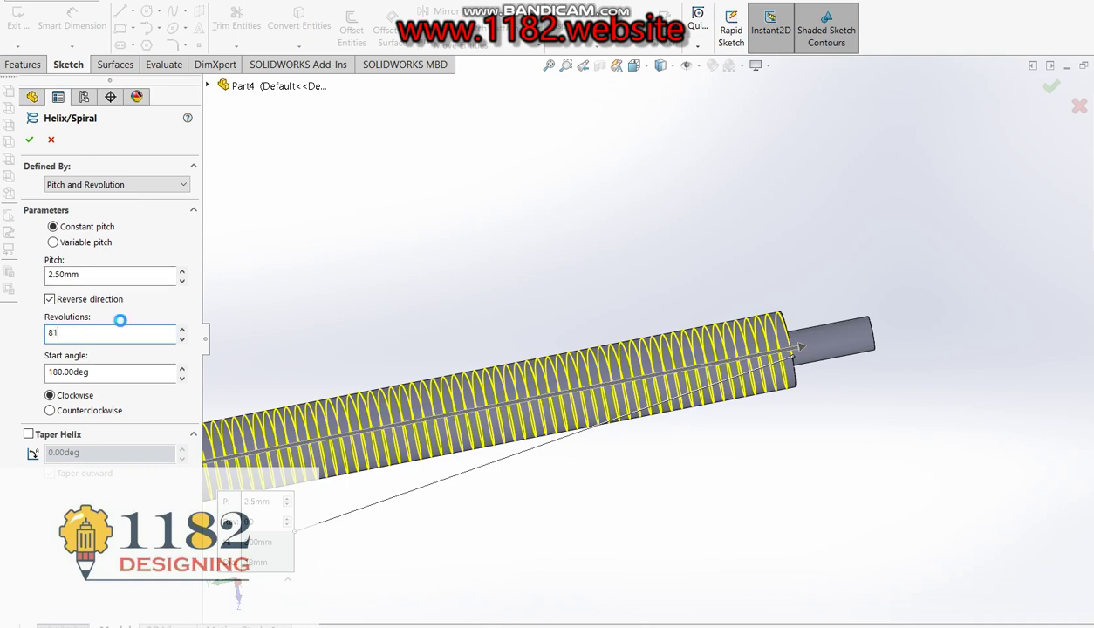
left_click(1052, 89)
scroll(684, 346, "up", 5)
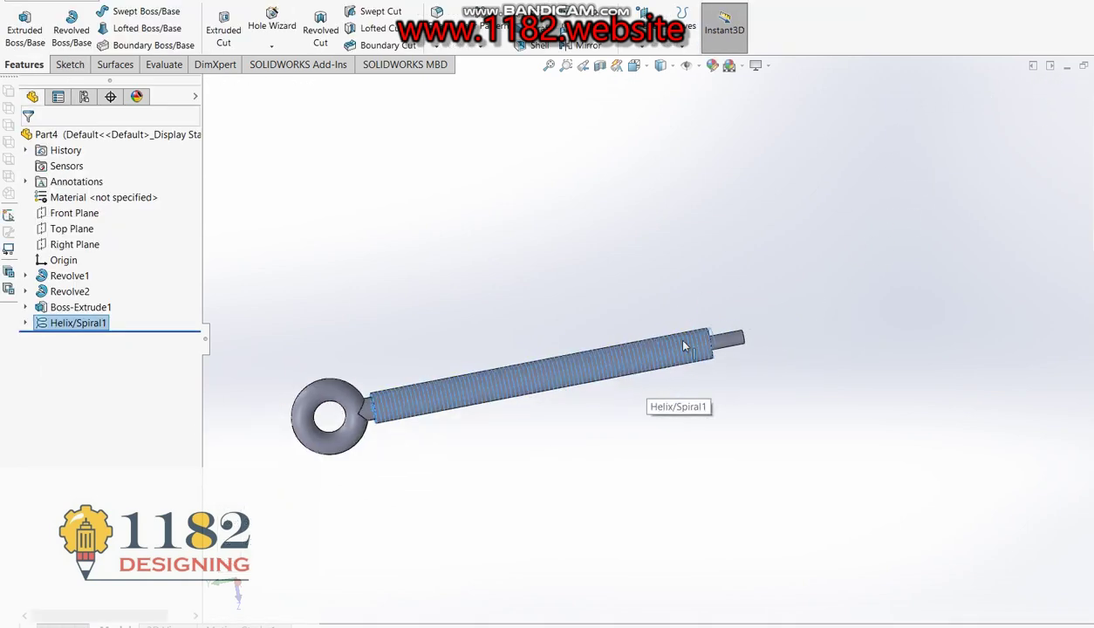
scroll(433, 420, "down", 2)
scroll(275, 404, "down", 3)
mouse_move(392, 391)
middle_mouse_down()
mouse_move(448, 403)
mouse_move(275, 316)
middle_mouse_up()
scroll(326, 354, "down", 1)
key("Escape")
middle_click_drag(294, 356, 244, 391)
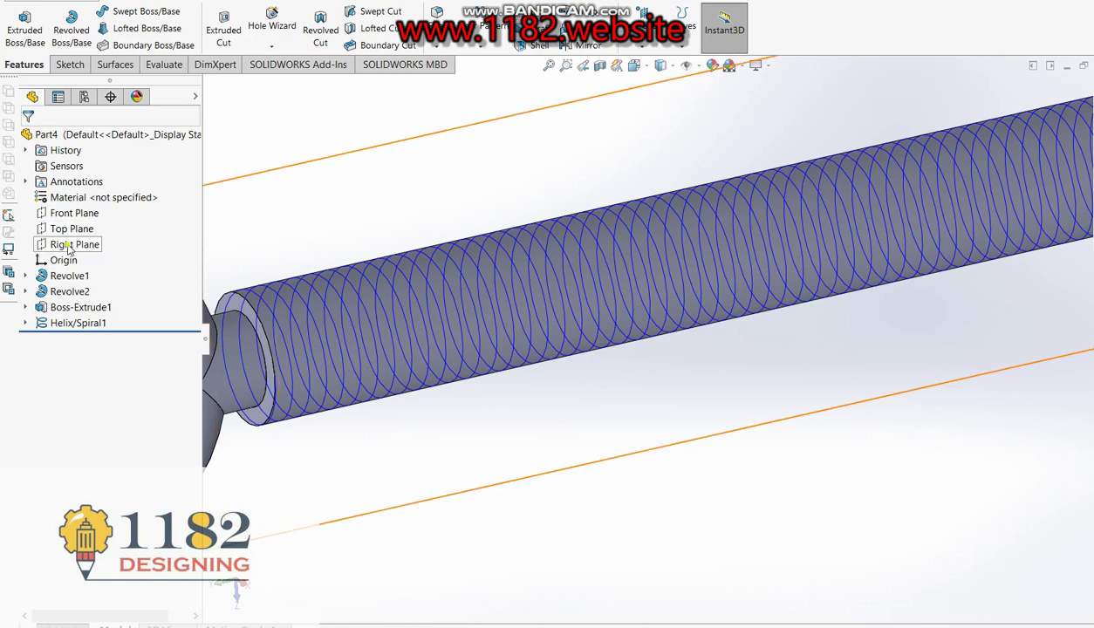
left_click(68, 247)
scroll(555, 292, "up", 3)
mouse_move(554, 293)
middle_mouse_down()
mouse_move(585, 269)
mouse_move(526, 358)
middle_mouse_up()
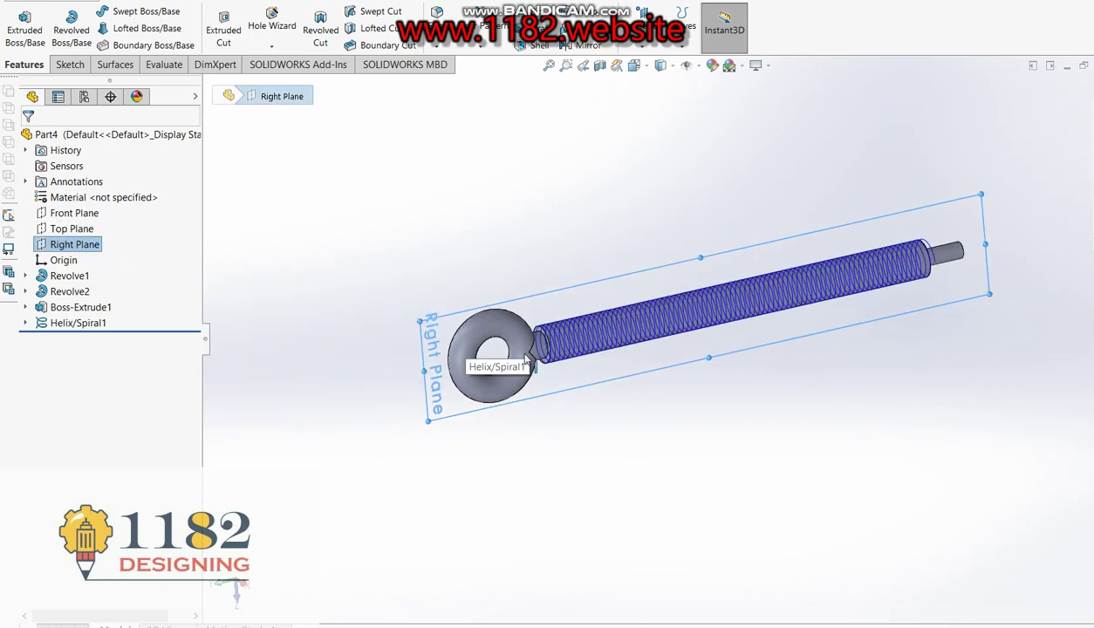
left_click(68, 65)
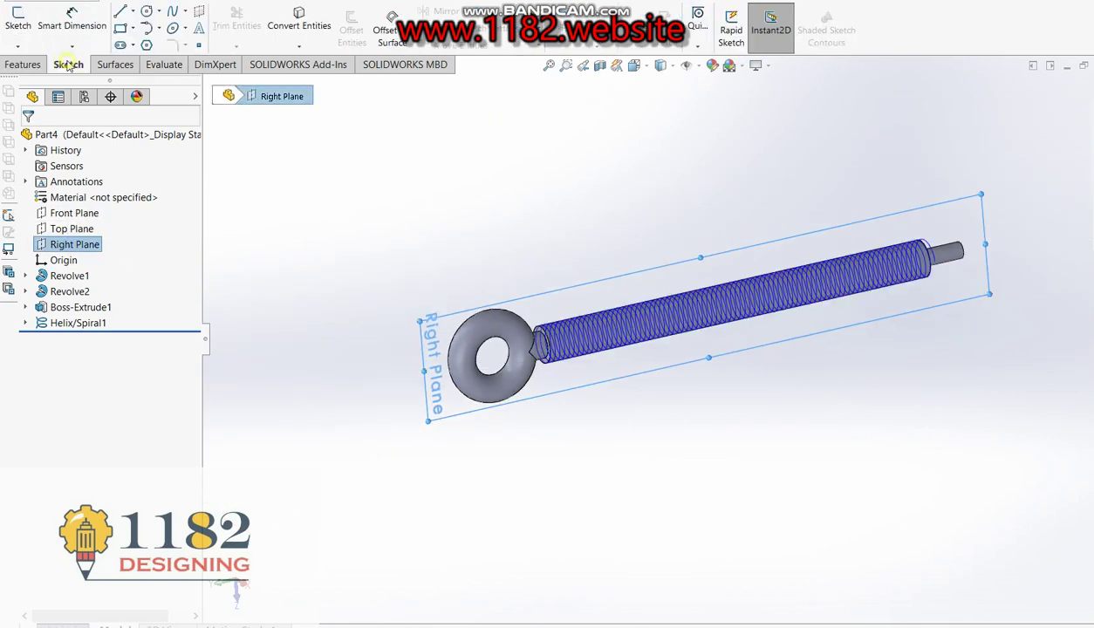
left_click(21, 19)
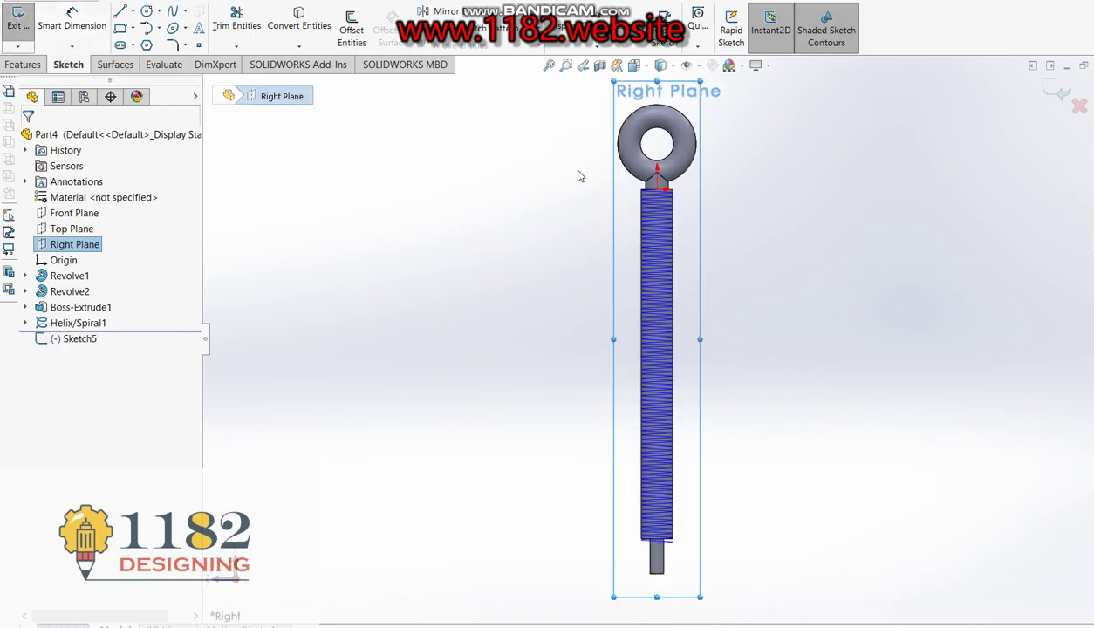
scroll(611, 148, "down", 5)
scroll(864, 262, "down", 4)
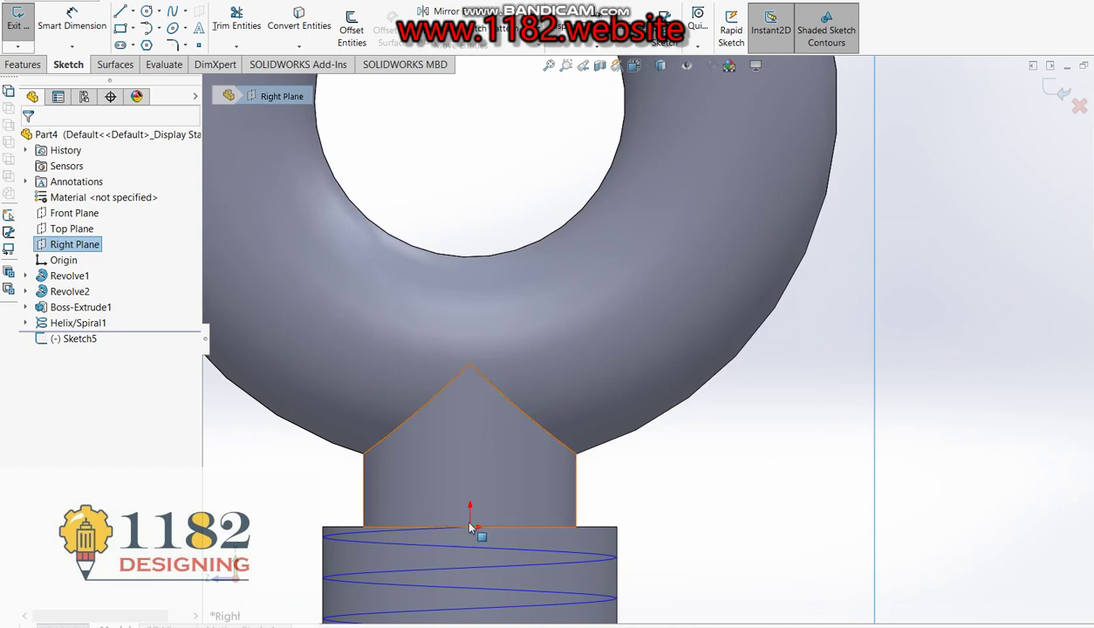
scroll(471, 527, "down", 1)
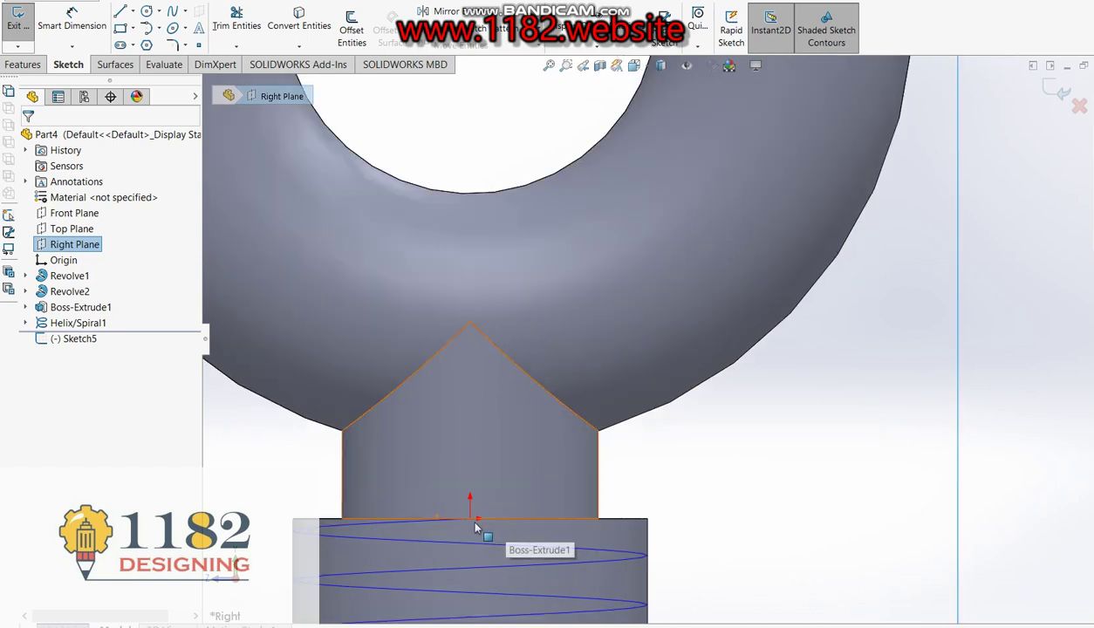
left_click(1047, 93)
scroll(663, 349, "up", 2)
scroll(610, 358, "up", 2)
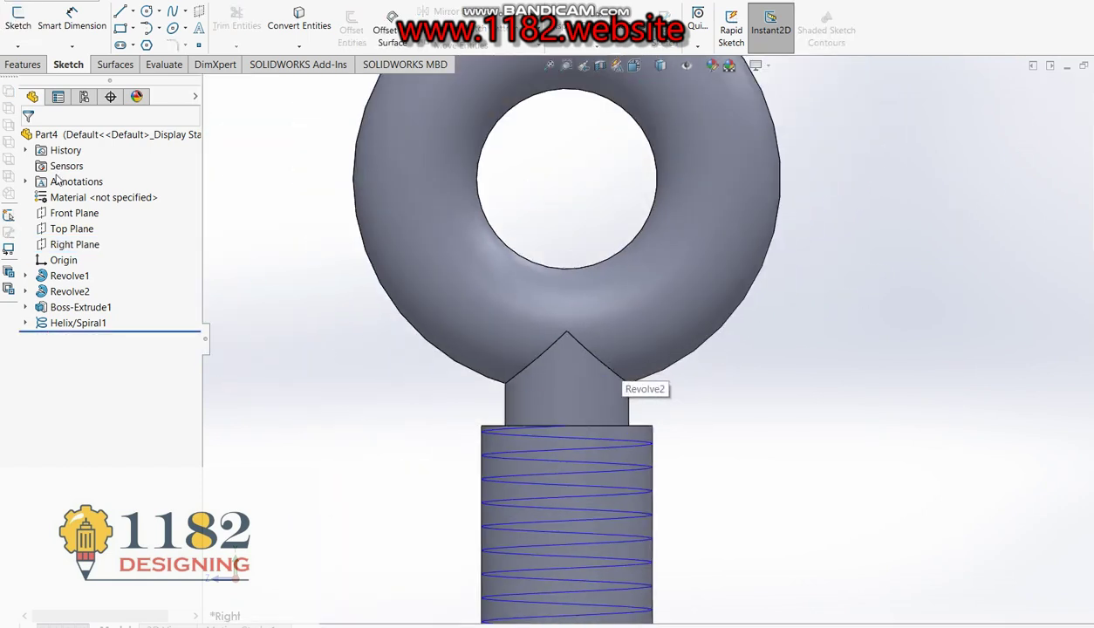
- Start a Front Plane sketch zoomed in on the helix's upper end, with the Line tool
left_click(66, 216)
left_click(19, 26)
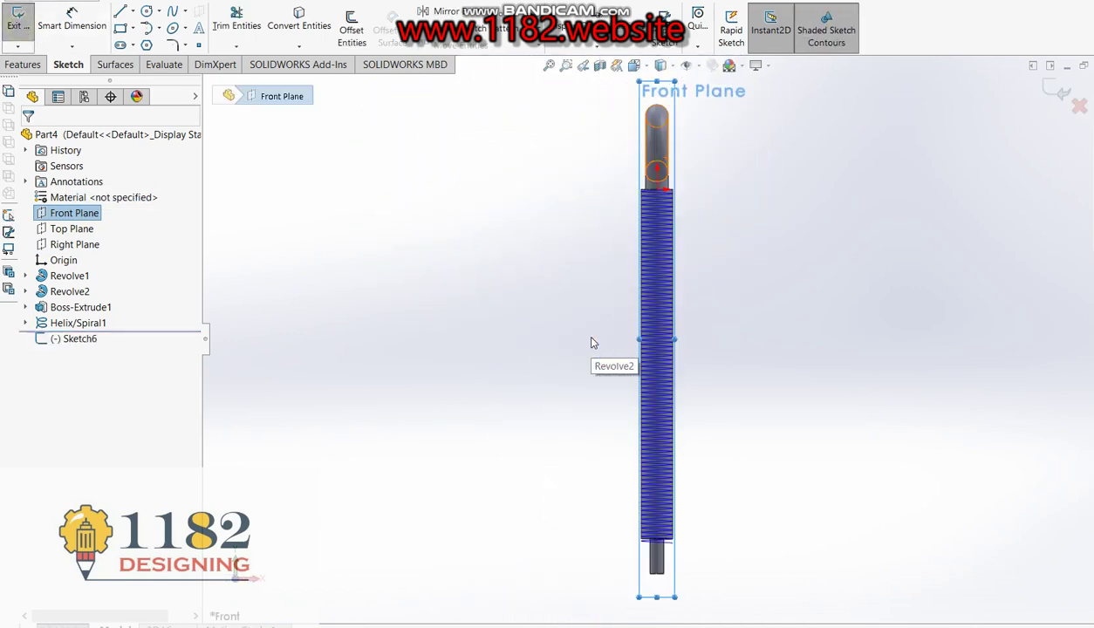
scroll(646, 209, "down", 2)
scroll(677, 209, "down", 3)
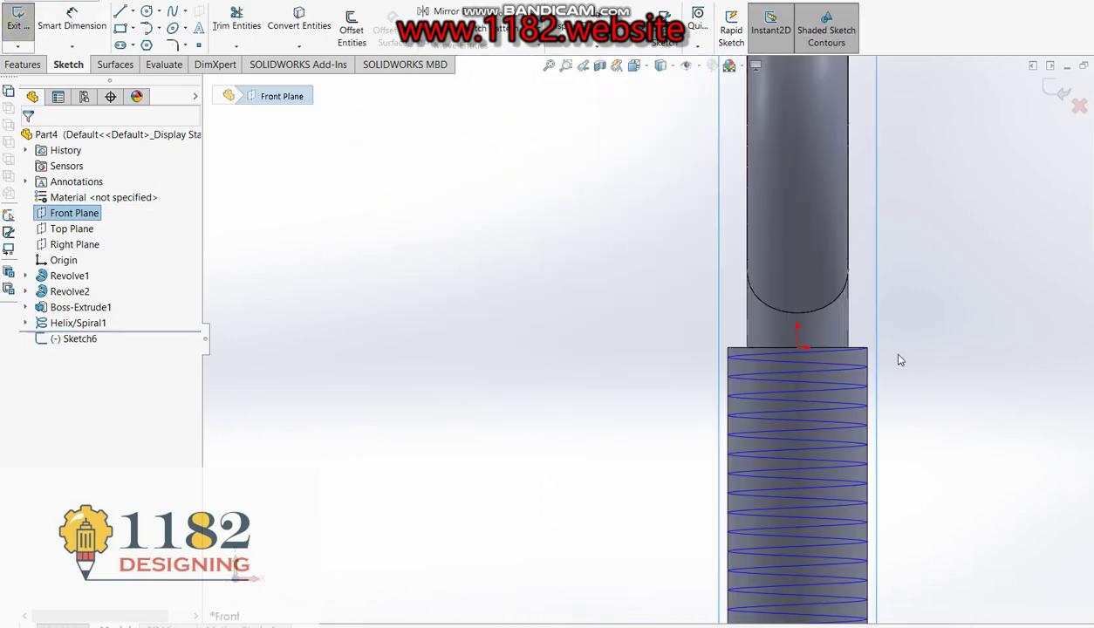
scroll(864, 353, "down", 2)
scroll(824, 352, "down", 2)
scroll(790, 347, "down", 2)
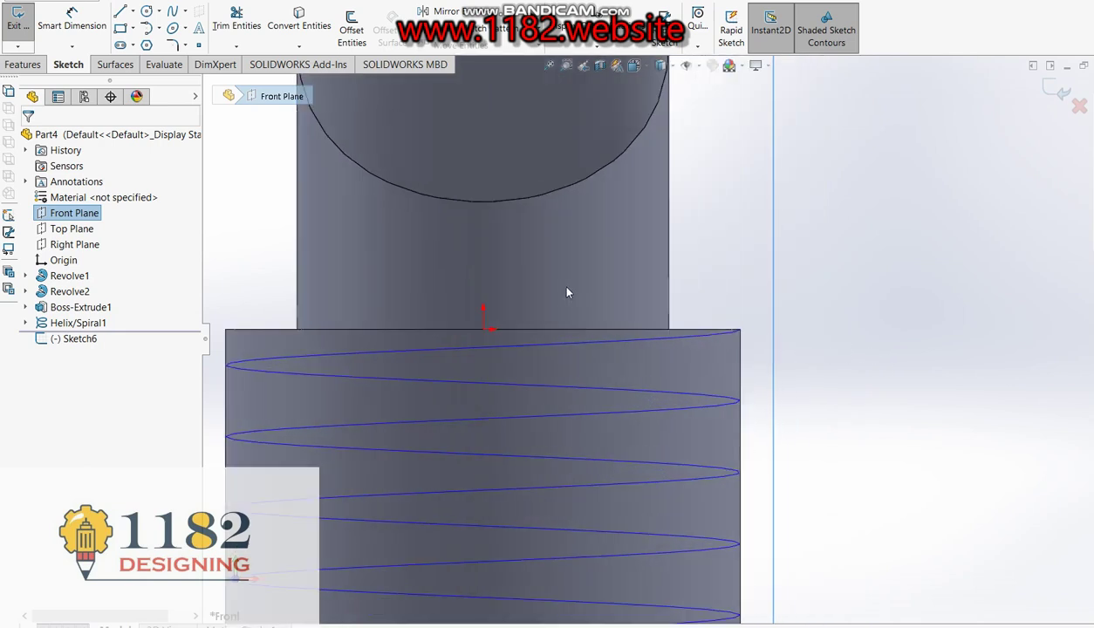
scroll(614, 281, "down", 1)
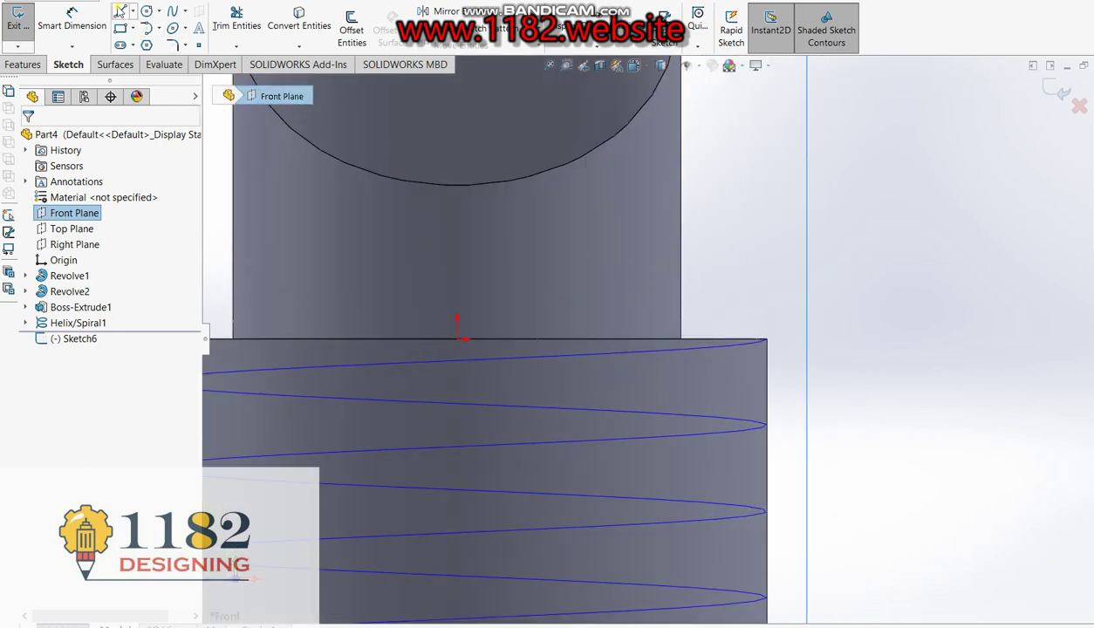
left_click(119, 10)
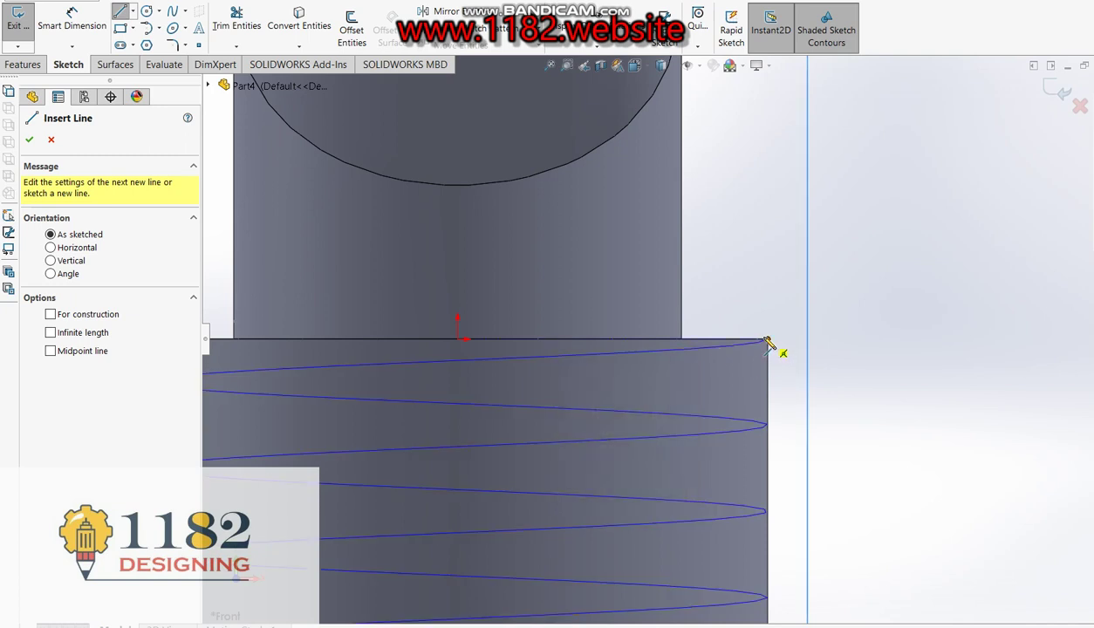
- Draw a closed triangle: a vertical edge up from the helix top and two slanted lines back
left_click_drag(768, 341, 768, 277)
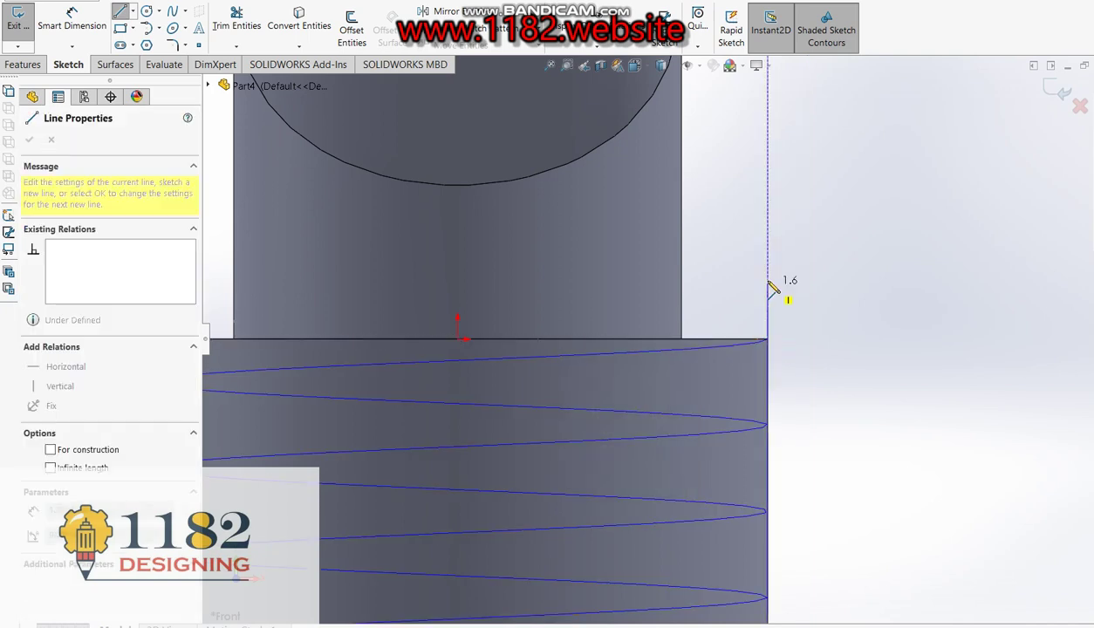
key("d")
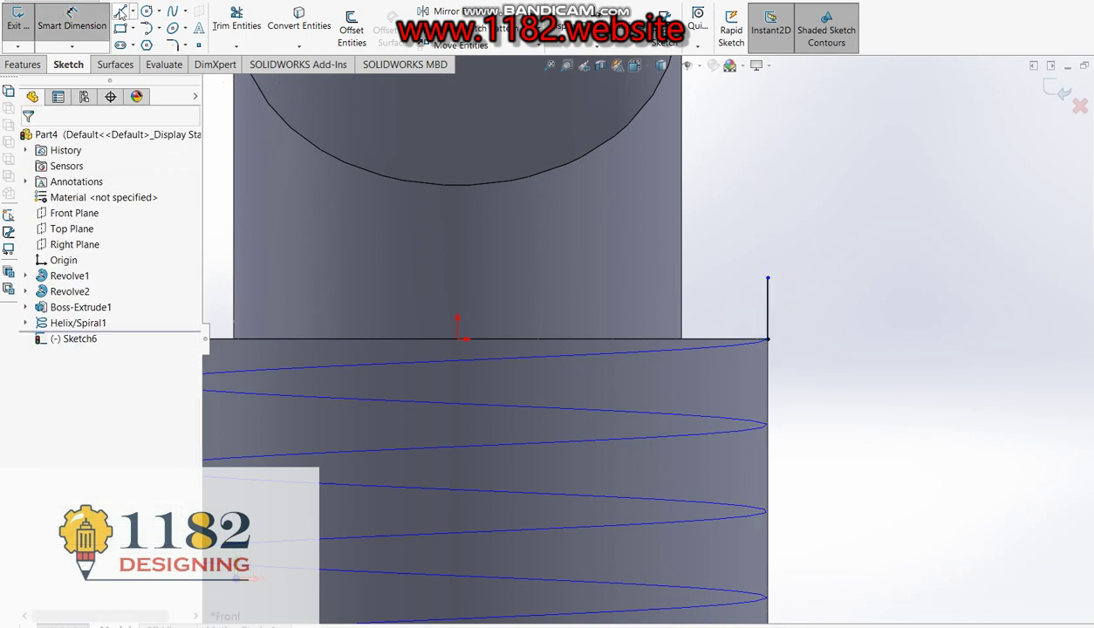
key("l")
left_click(768, 279)
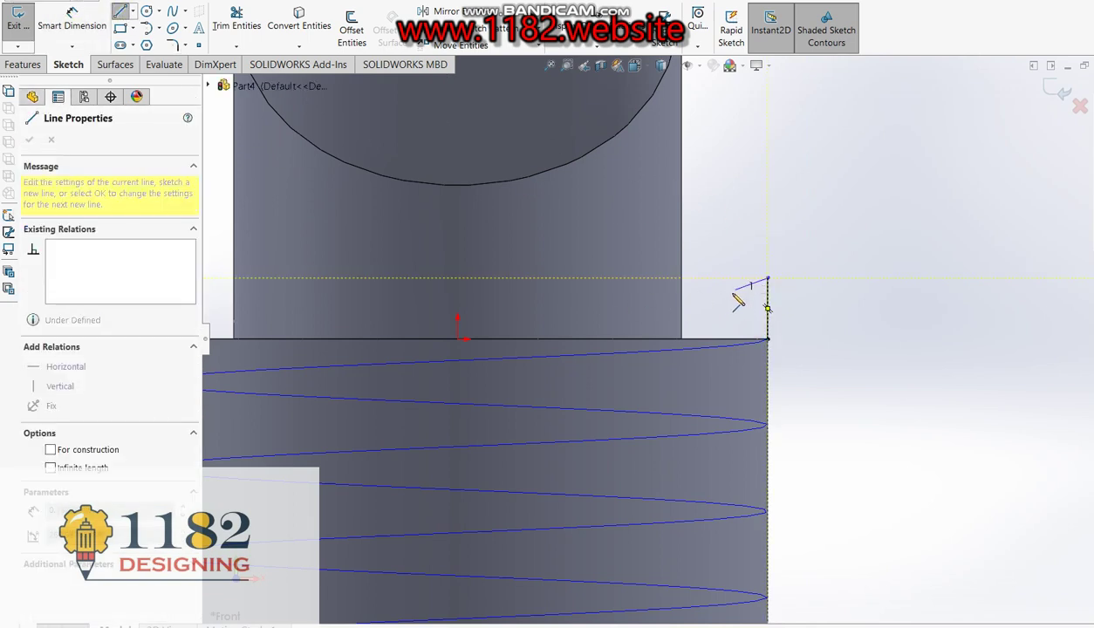
left_click(710, 308)
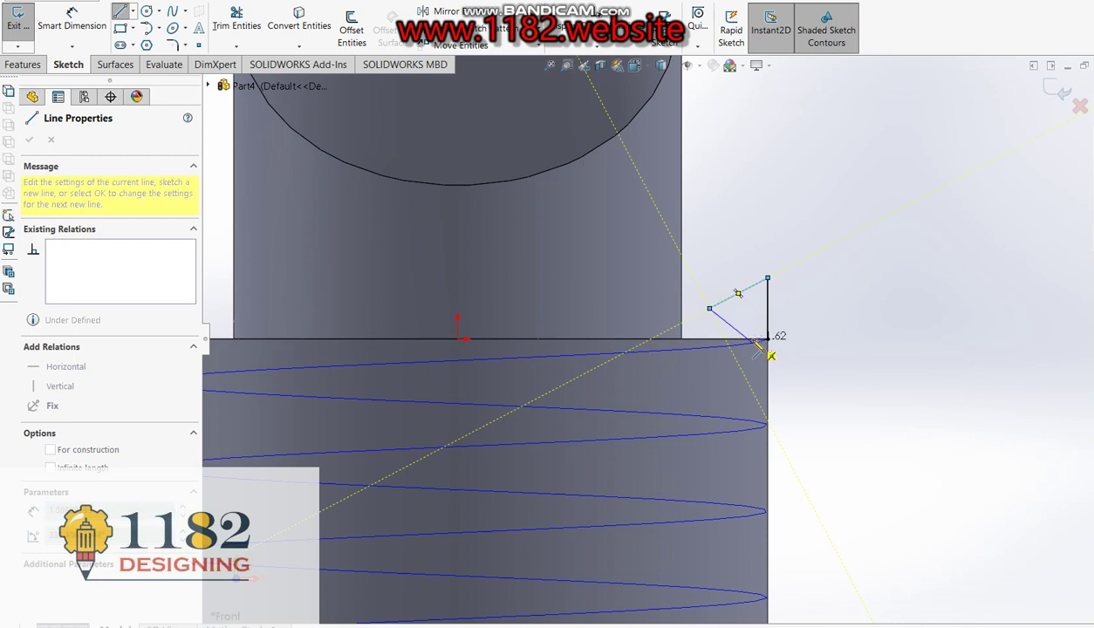
left_click(768, 338)
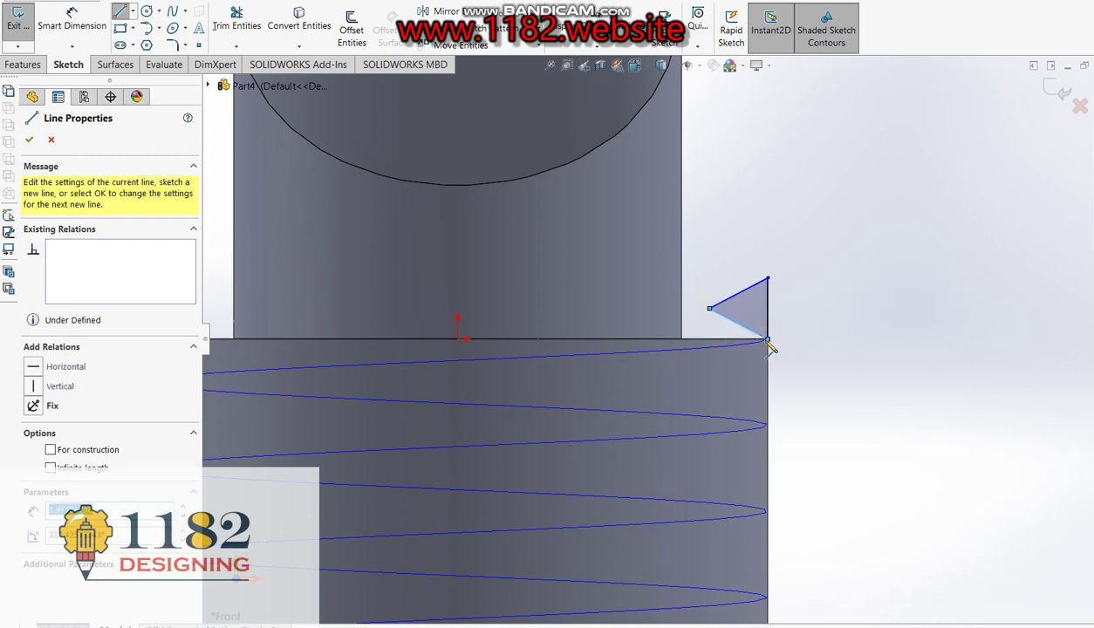
key("Escape")
key("Escape")
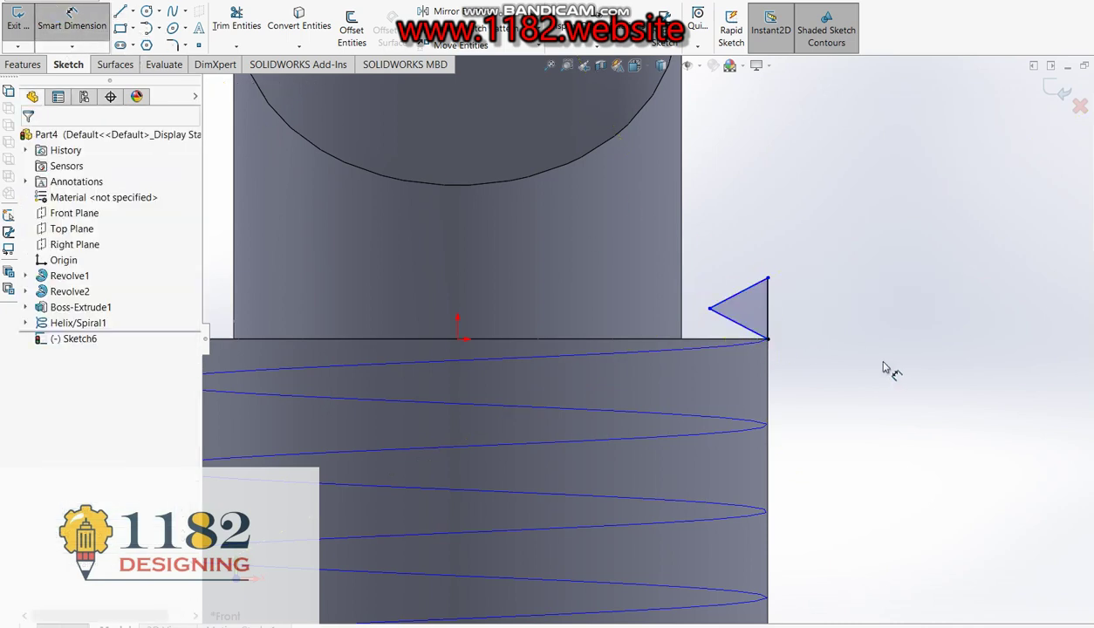
- Dimension the triangle's width to 2.50
left_click(767, 308)
left_click(711, 308)
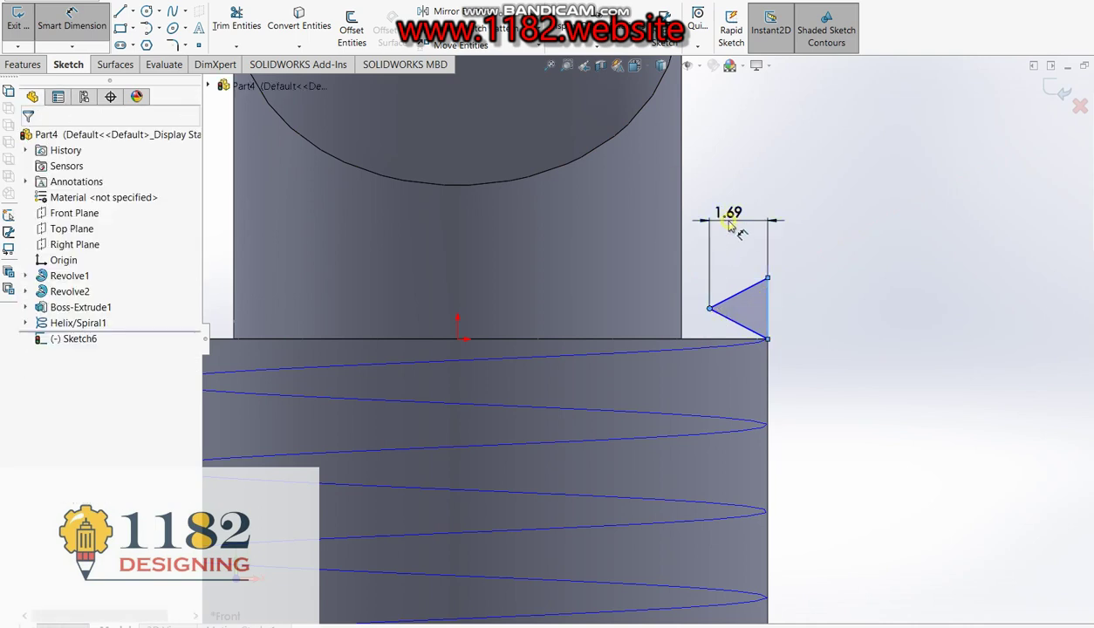
left_click(730, 226)
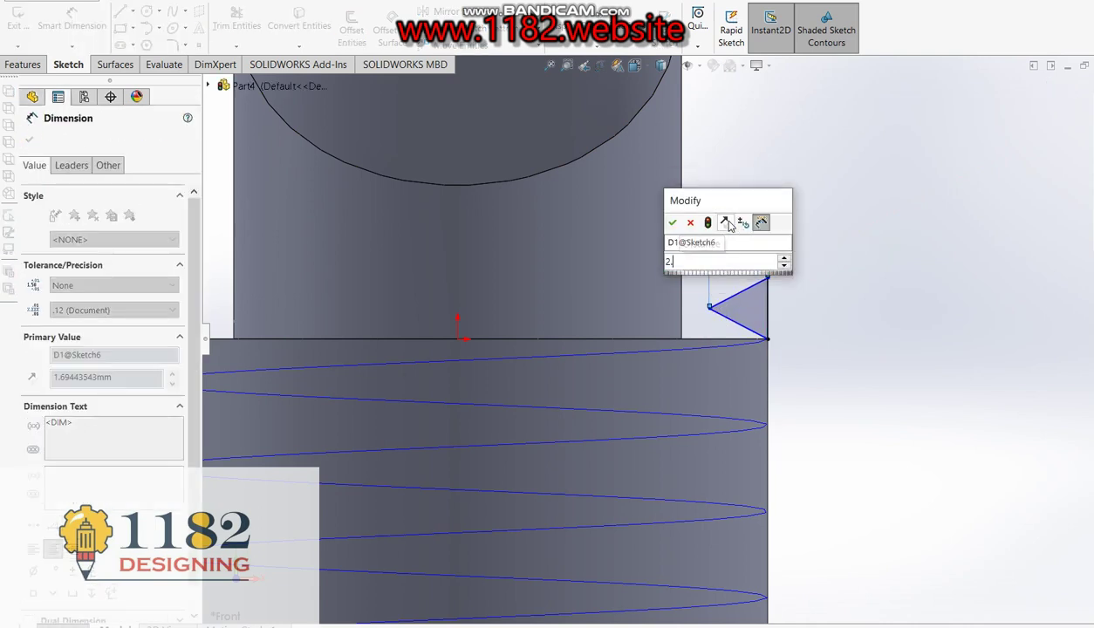
type("2.50")
key("Return")
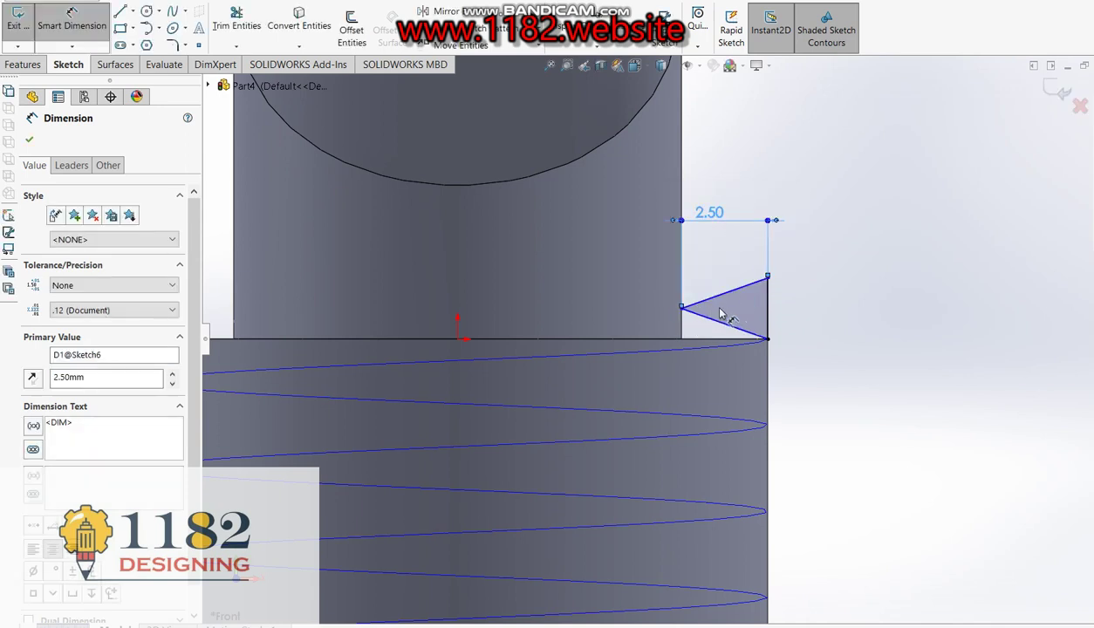
key("Escape")
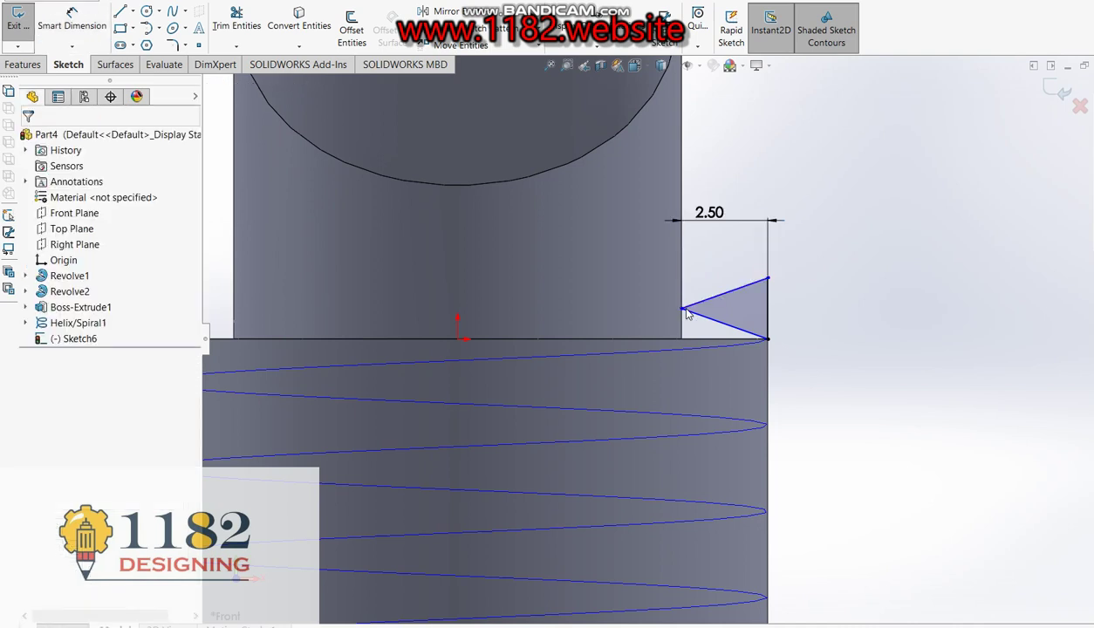
- Make the triangle's tip Horizontal with the midpoint of its vertical edge
left_click(704, 305)
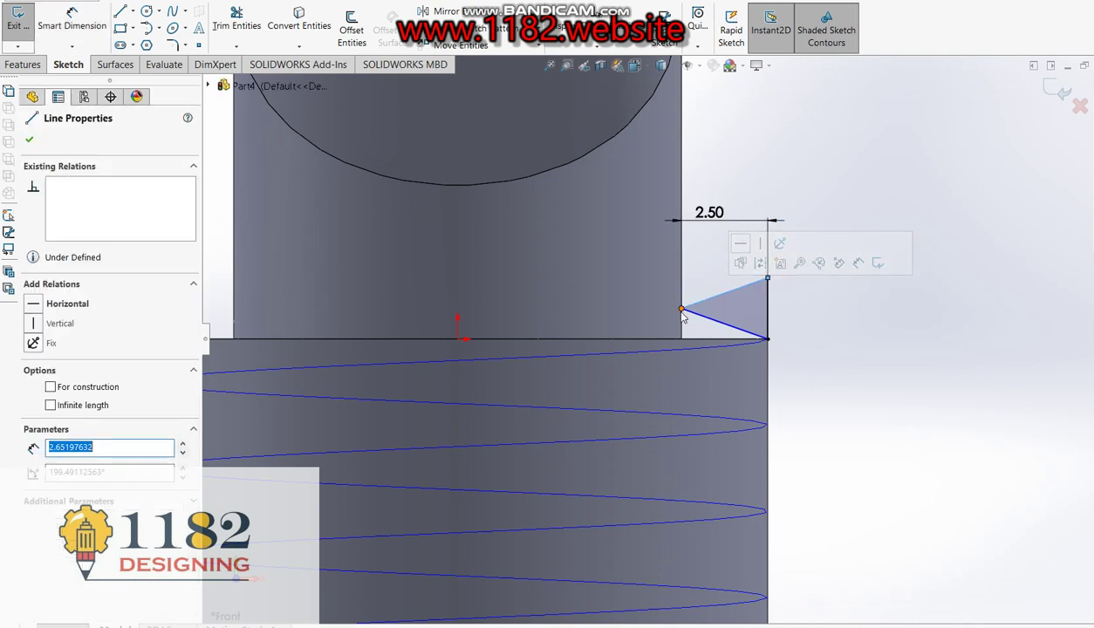
left_click(768, 281)
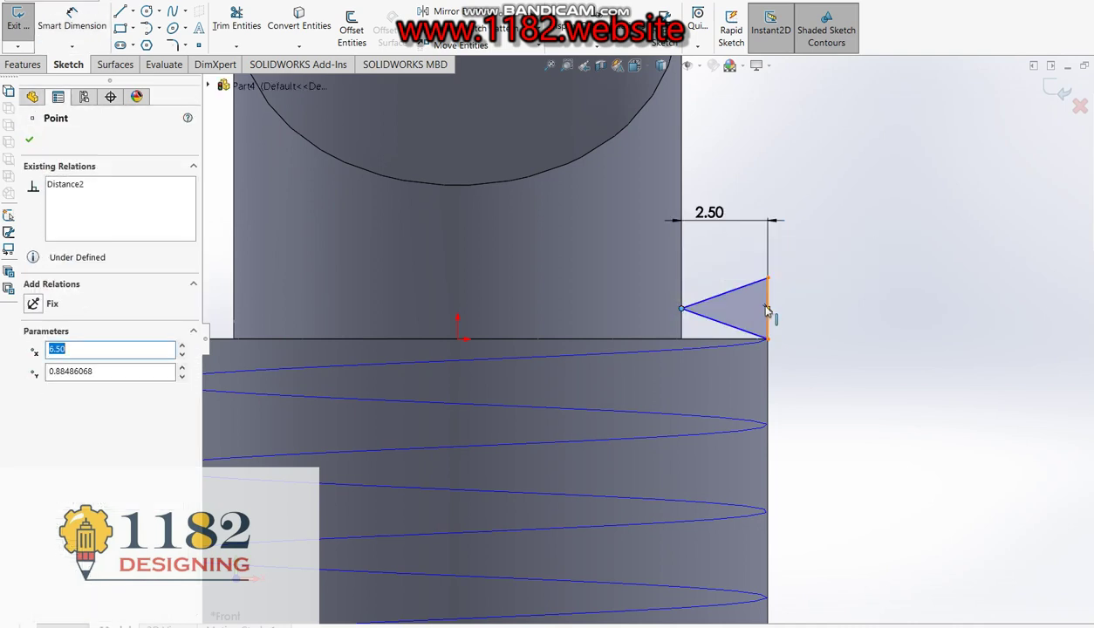
left_click(768, 308, "ctrl")
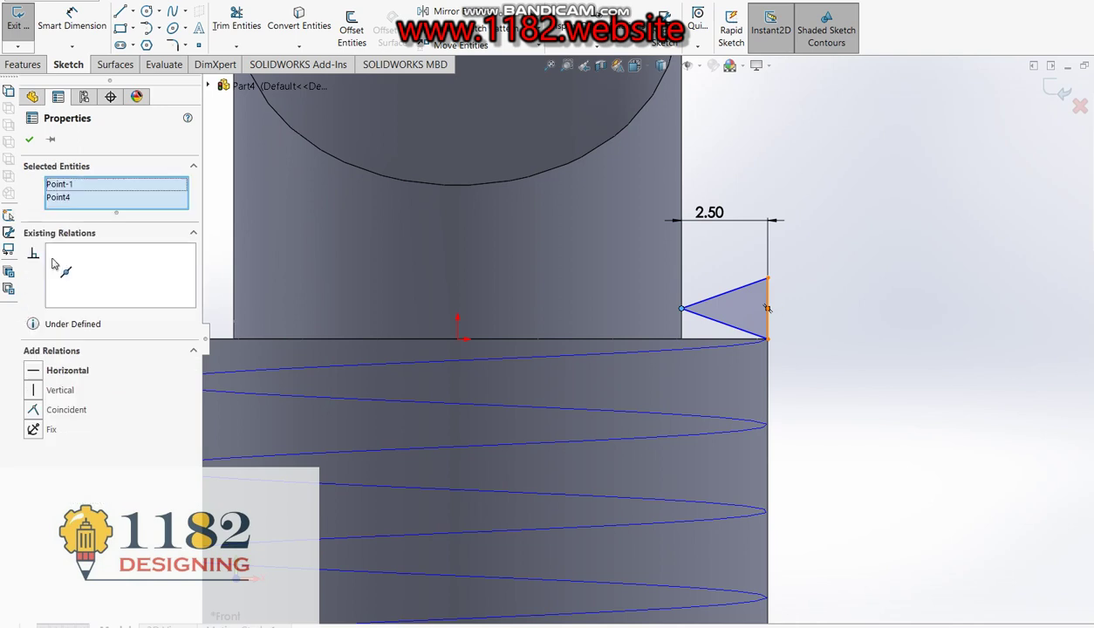
left_click(36, 374)
left_click(851, 297)
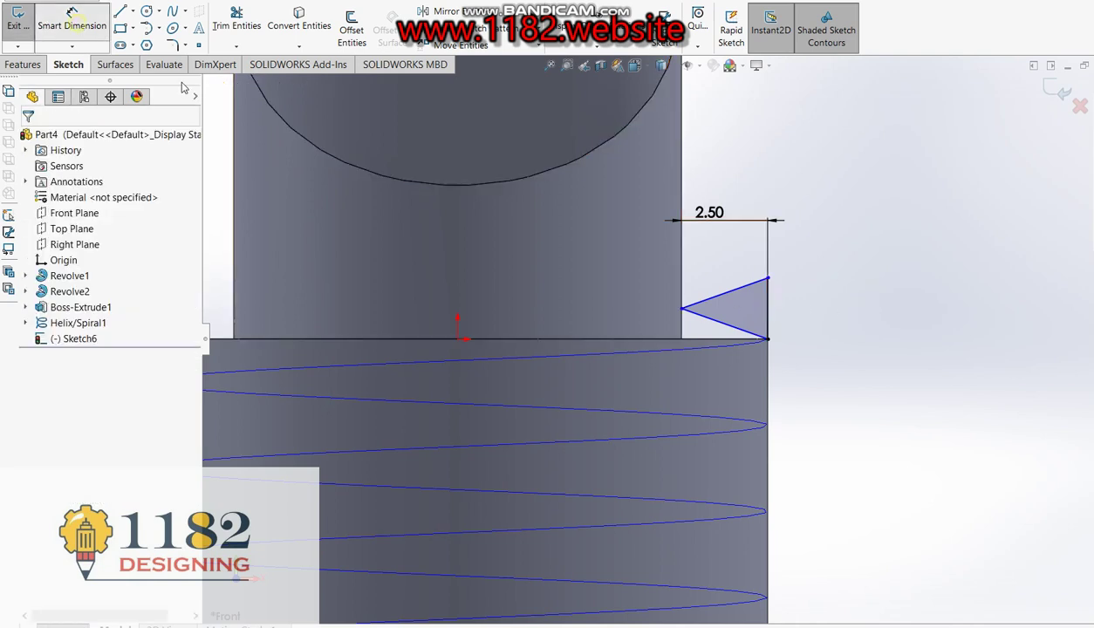
- Dimension the angle between the sloped edges to 55°, fully defining the profile
left_click(725, 320)
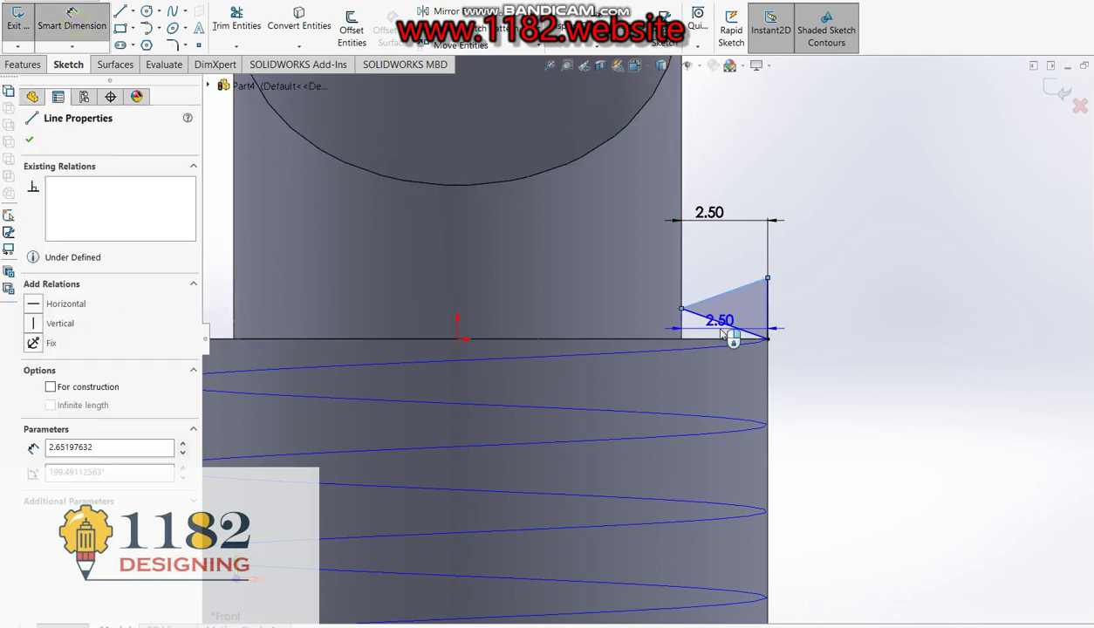
left_click(694, 304)
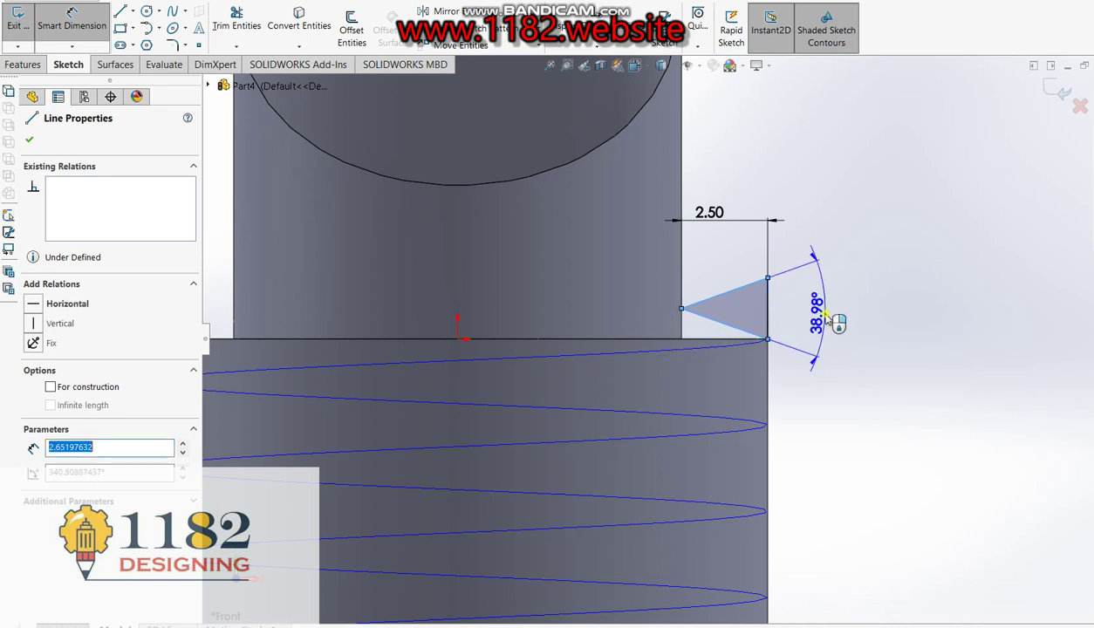
left_click(836, 325)
type("55")
key("Return")
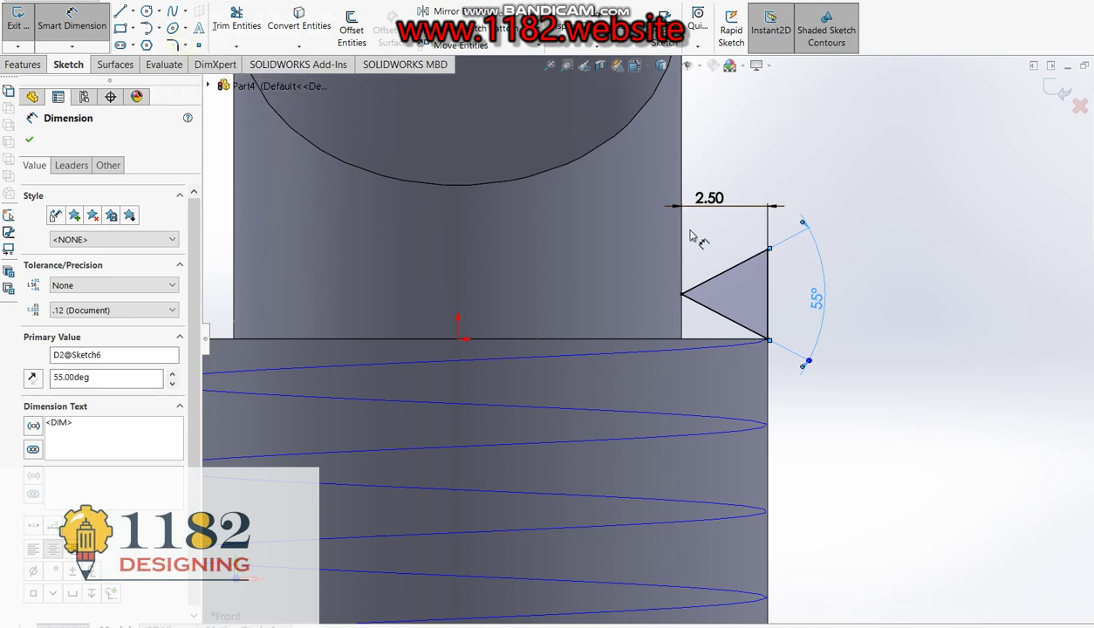
left_click(720, 279)
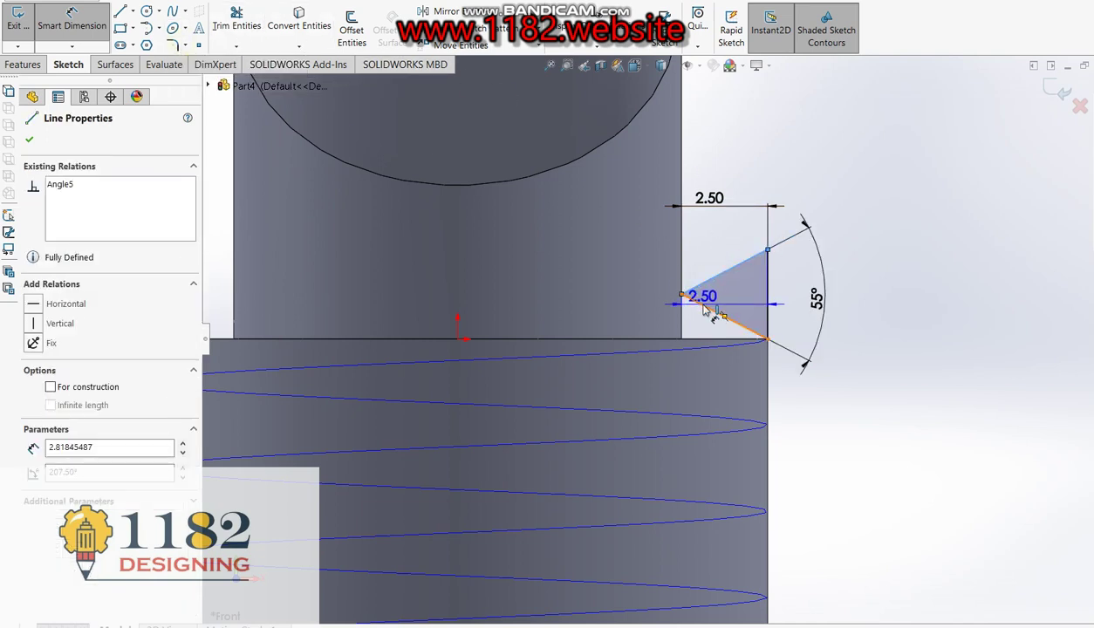
key("Escape")
- Round the triangle's left tip with a 0.34 mm sketch fillet
left_click(177, 46)
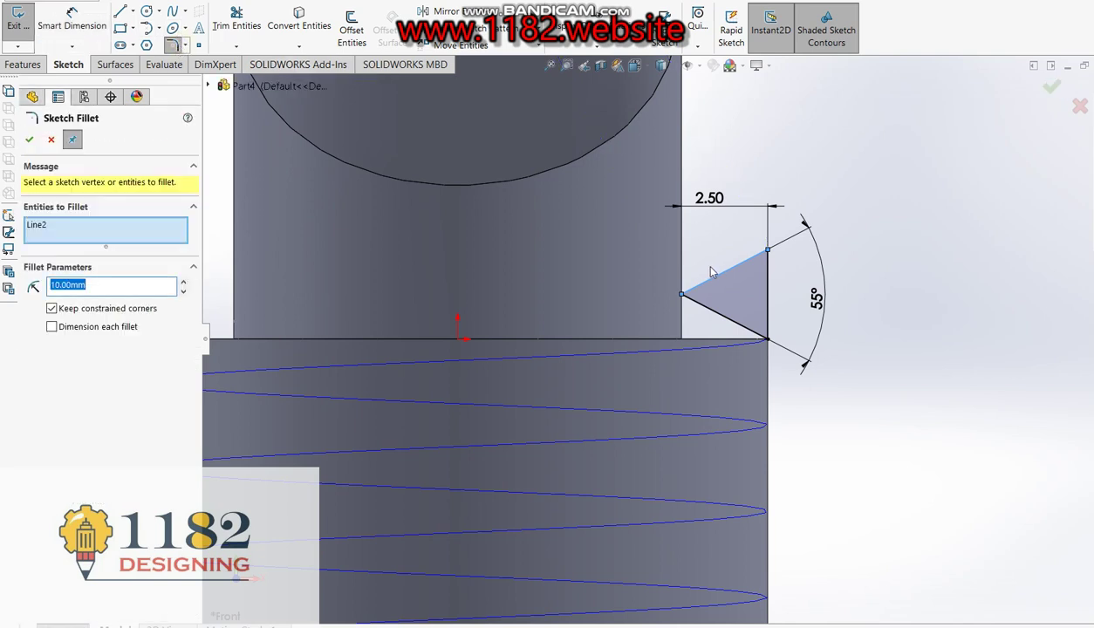
type("0.")
left_click(727, 321)
left_click(1051, 87)
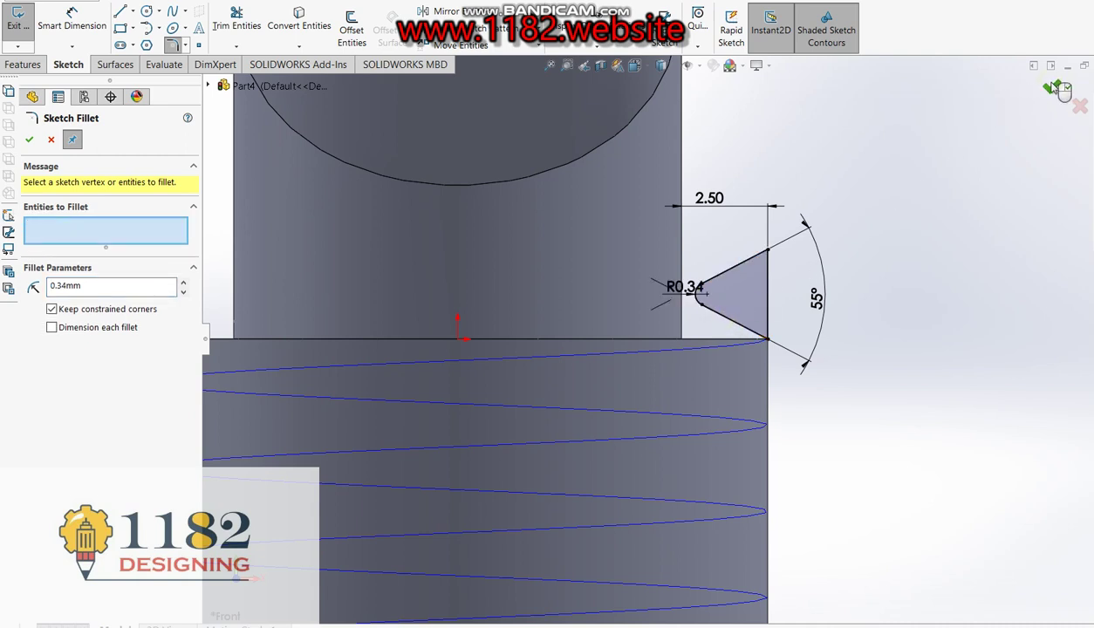
left_click(1052, 87)
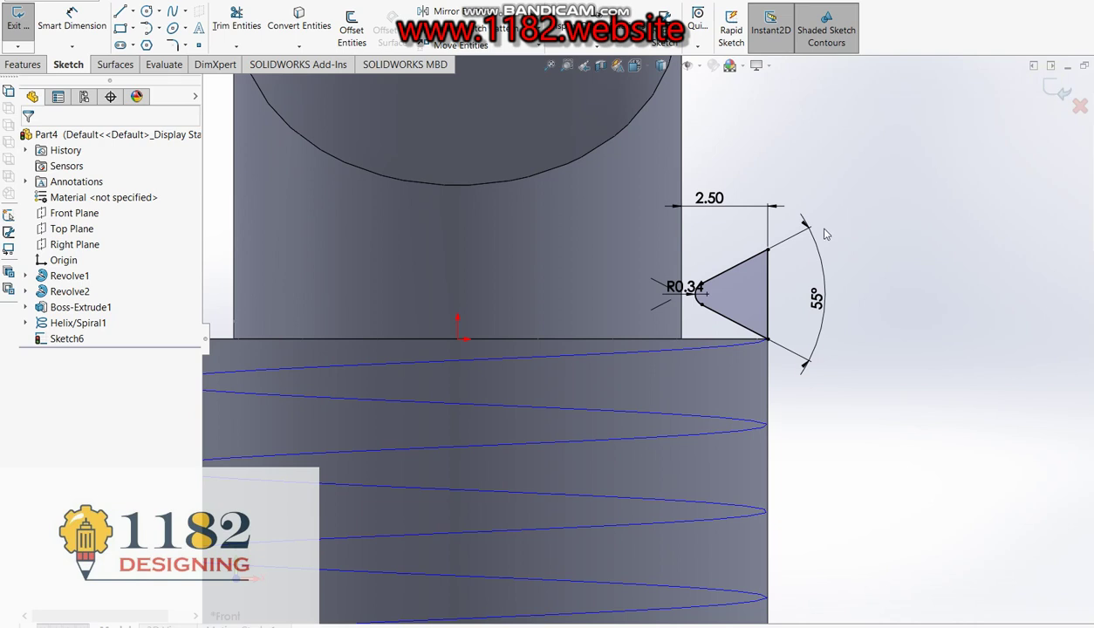
scroll(789, 232, "up", 3)
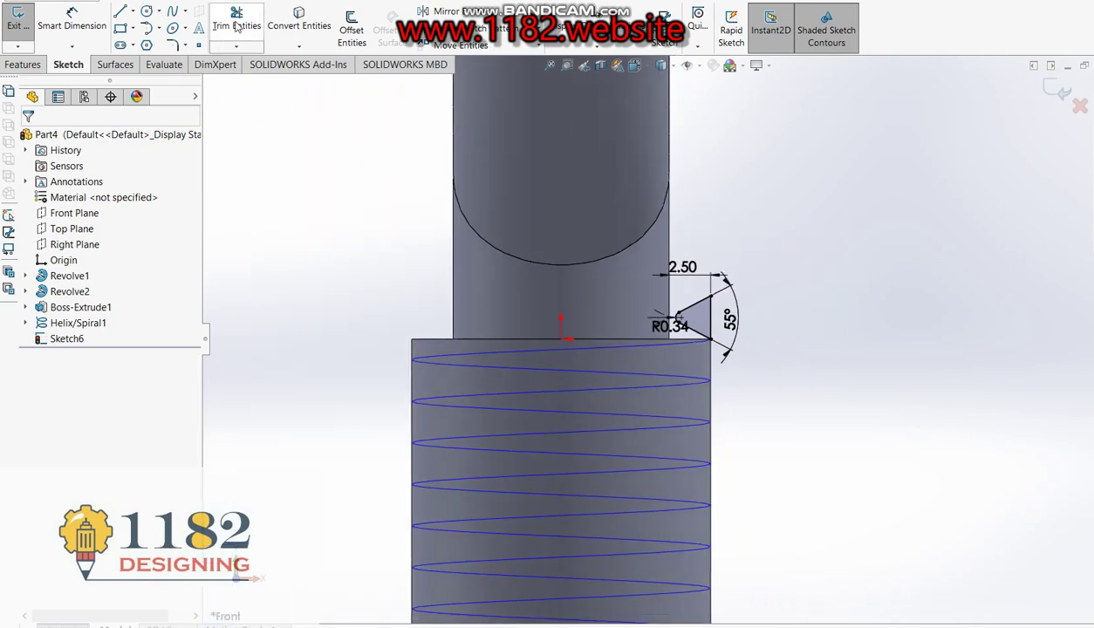
- Preview a swept cut of the Sketch6 profile along the Helix/Spiral1 path
left_click(23, 64)
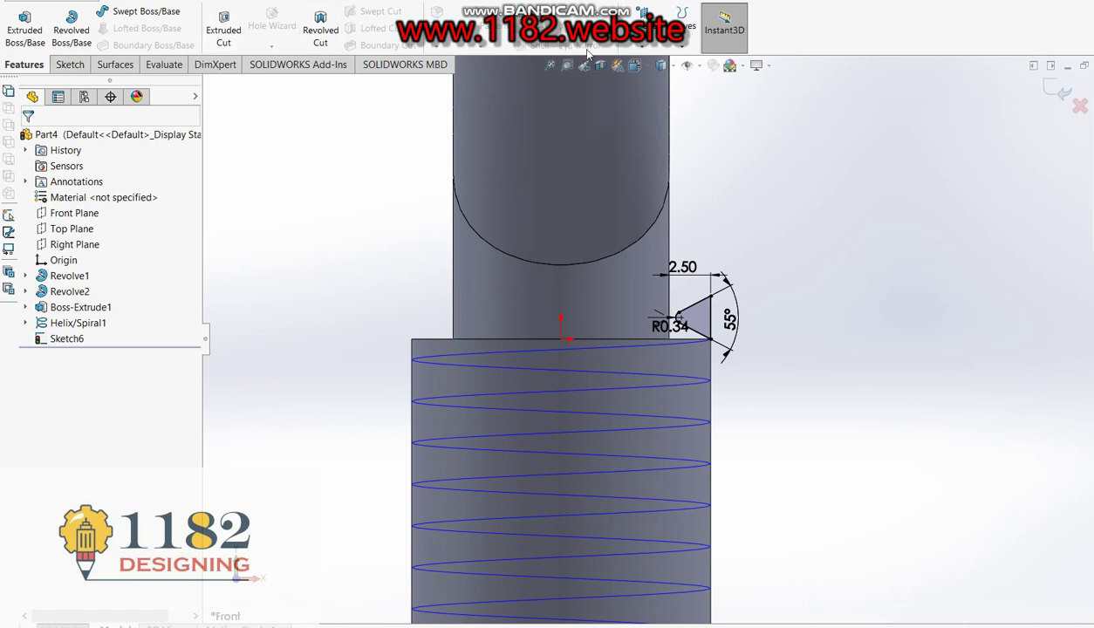
left_click(1054, 90)
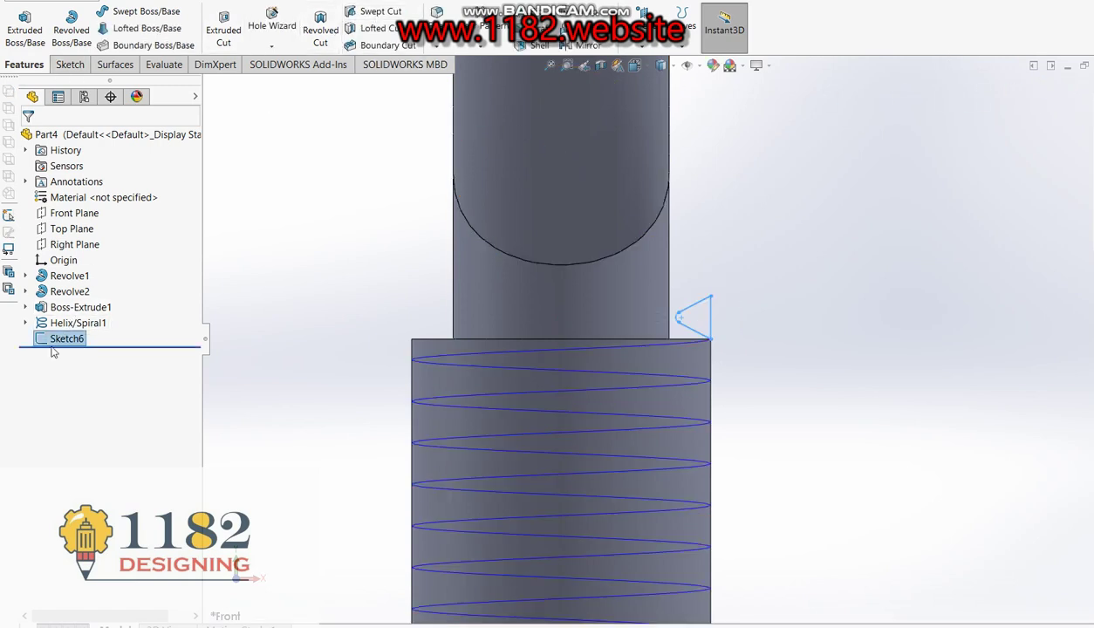
left_click(78, 323, "ctrl")
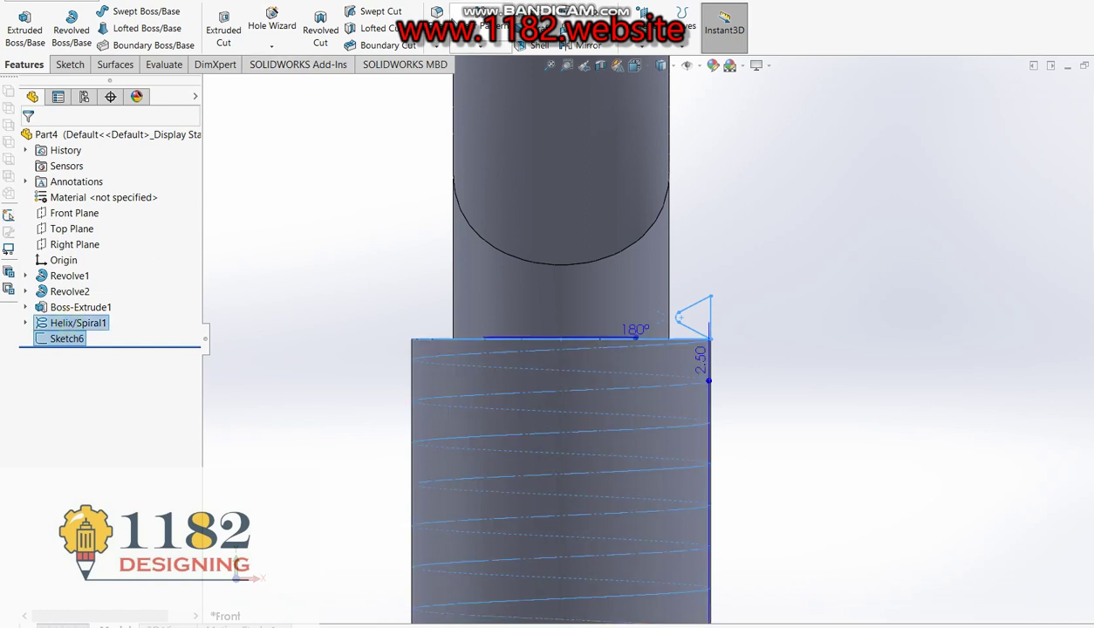
left_click(382, 14)
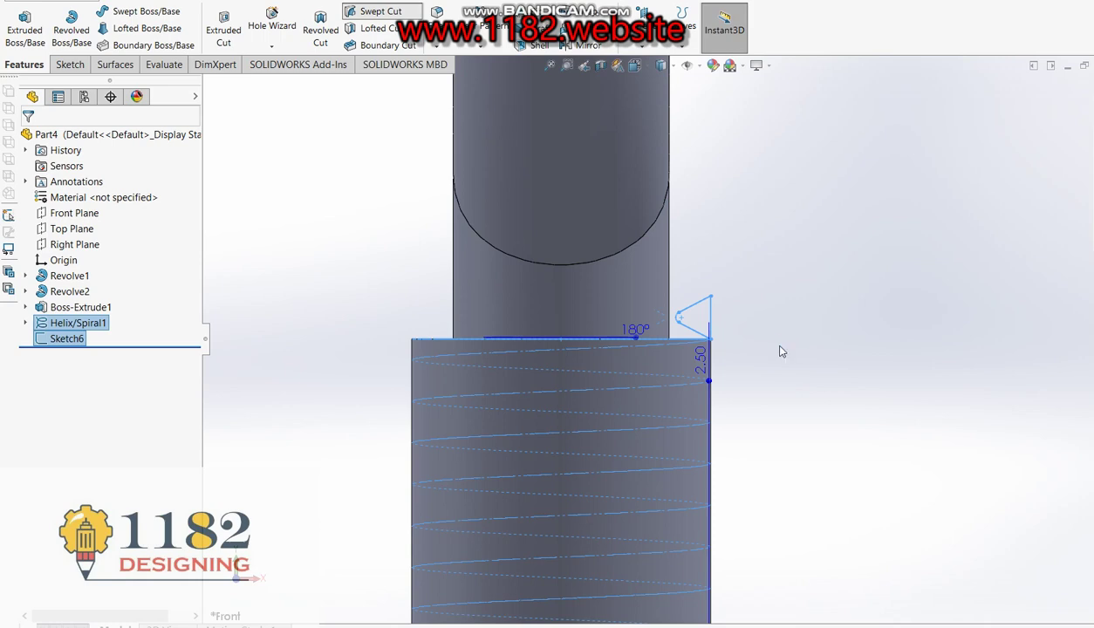
scroll(768, 336, "up", 2)
scroll(768, 325, "up", 3)
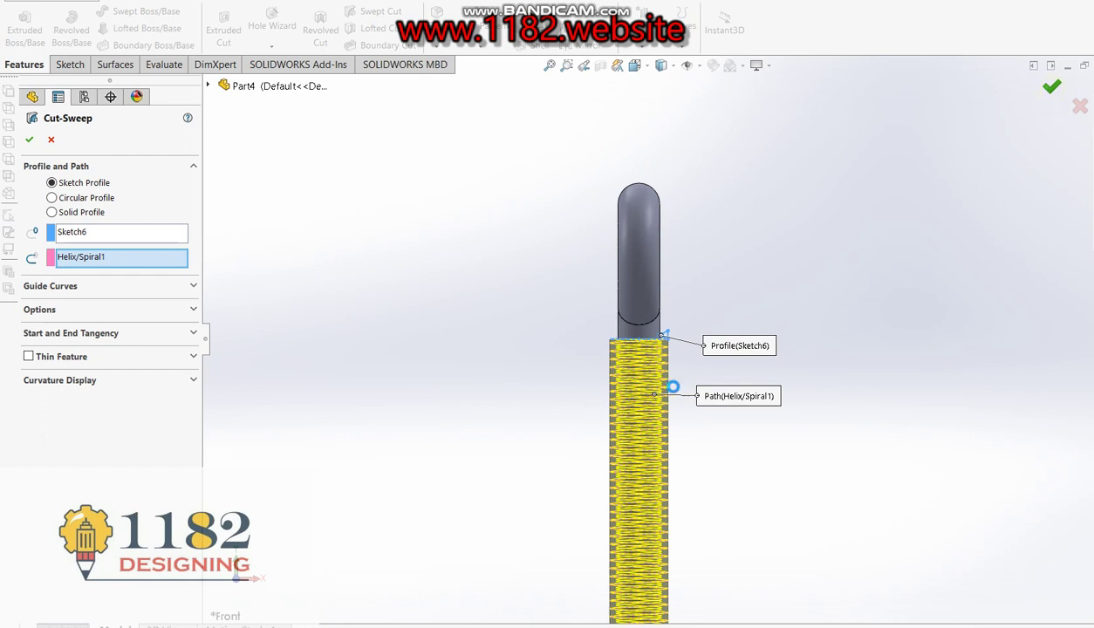
- Accept Cut-Sweep1 to thread the shaft, then select Helix/Spiral1 in the tree
key("Return")
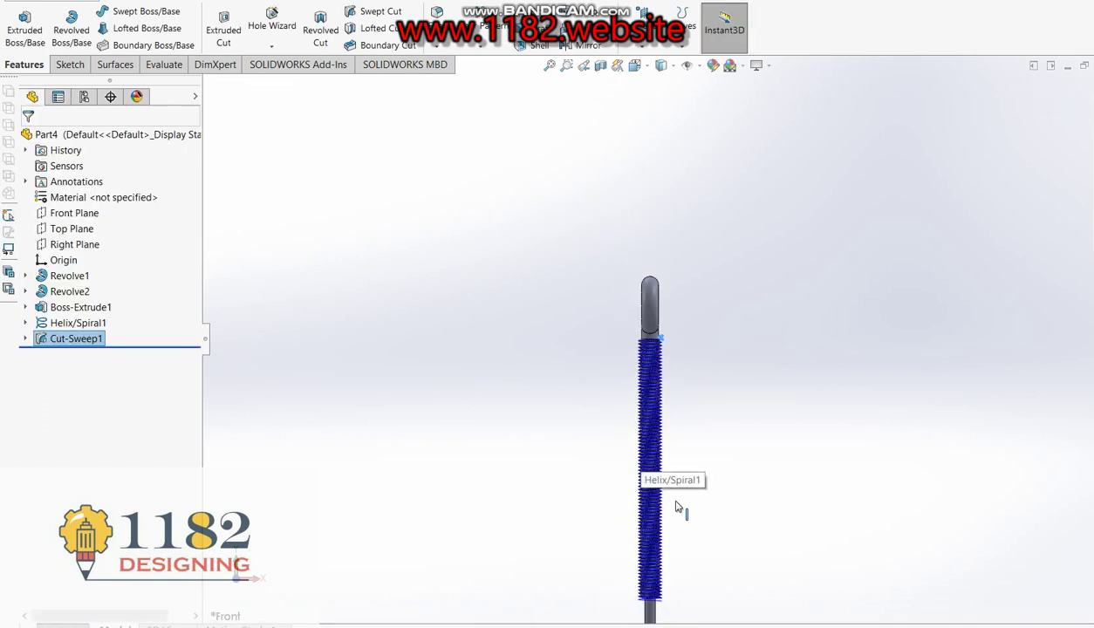
scroll(679, 489, "up", 2)
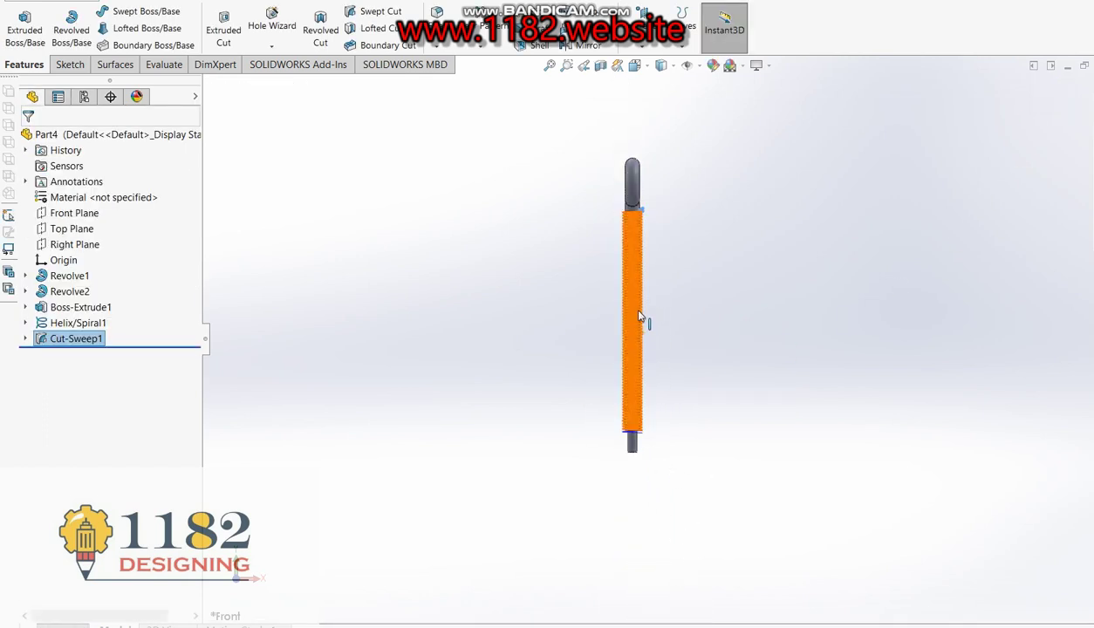
scroll(642, 318, "down", 2)
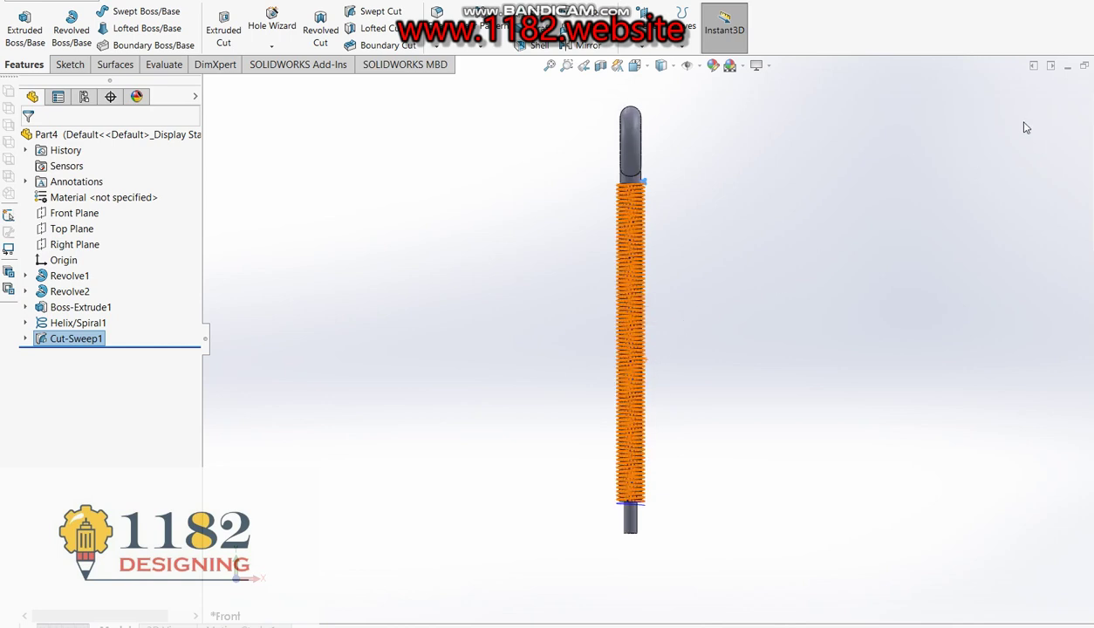
left_click(685, 371)
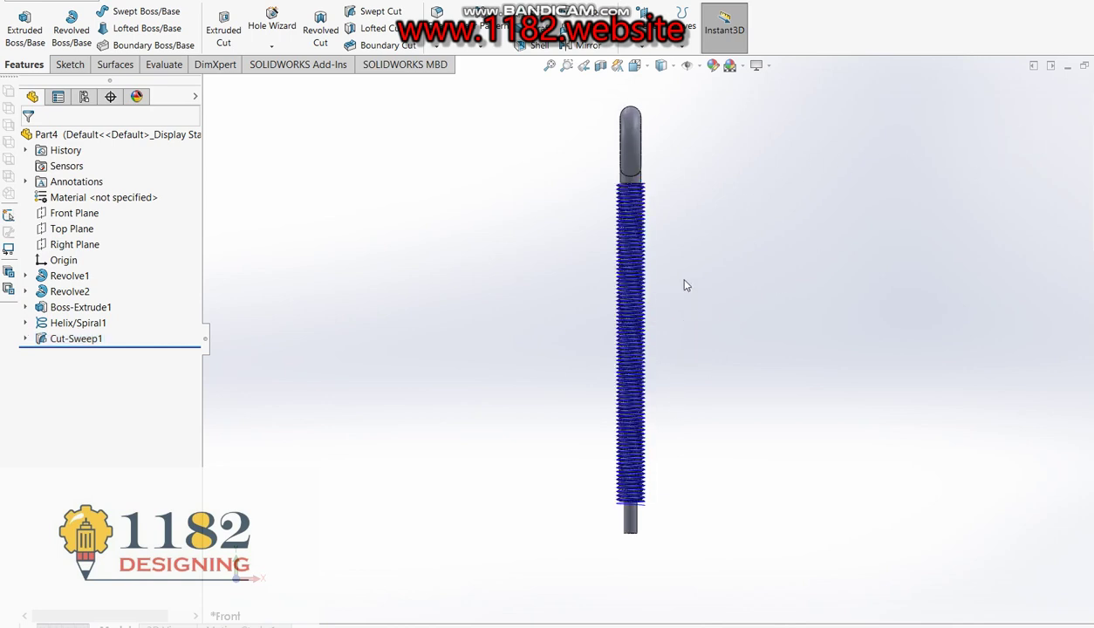
left_click(89, 323)
- Hide the Helix/Spiral1 curve, then zoom and orbit to inspect the torus eye and threaded shaft
right_click(90, 325)
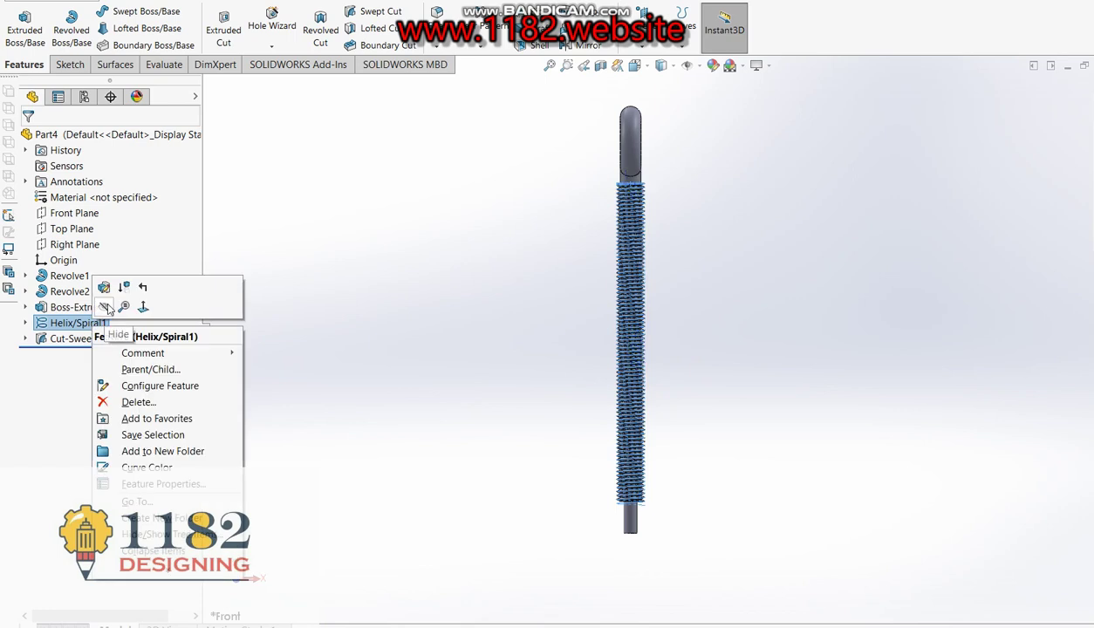
key("Escape")
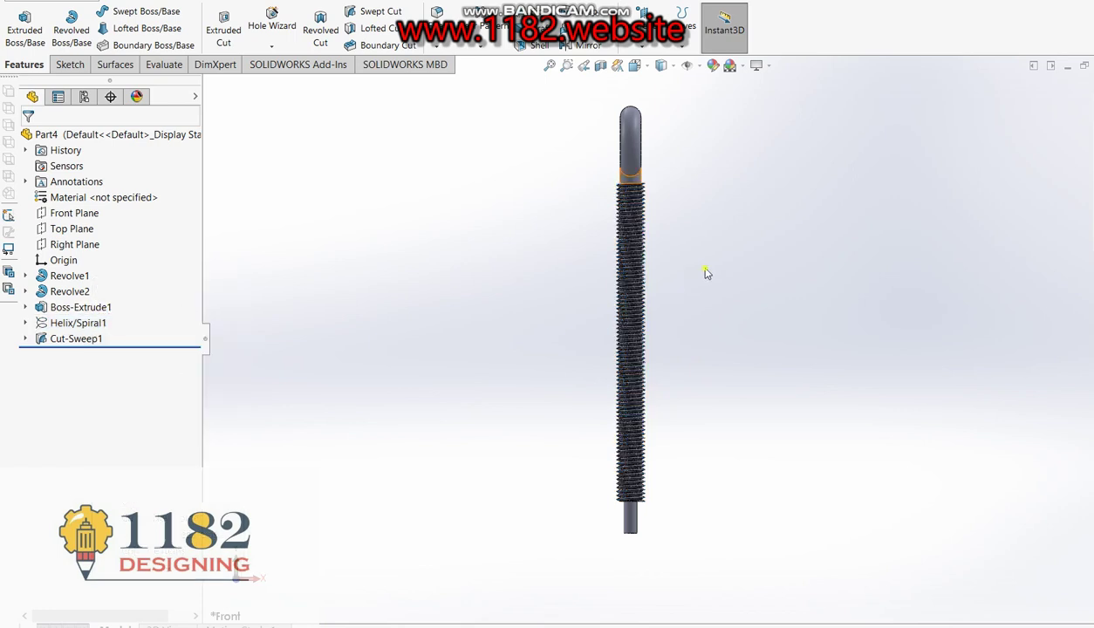
scroll(707, 274, "down", 2)
mouse_move(609, 302)
middle_mouse_down()
mouse_move(548, 311)
mouse_move(476, 347)
middle_mouse_up()
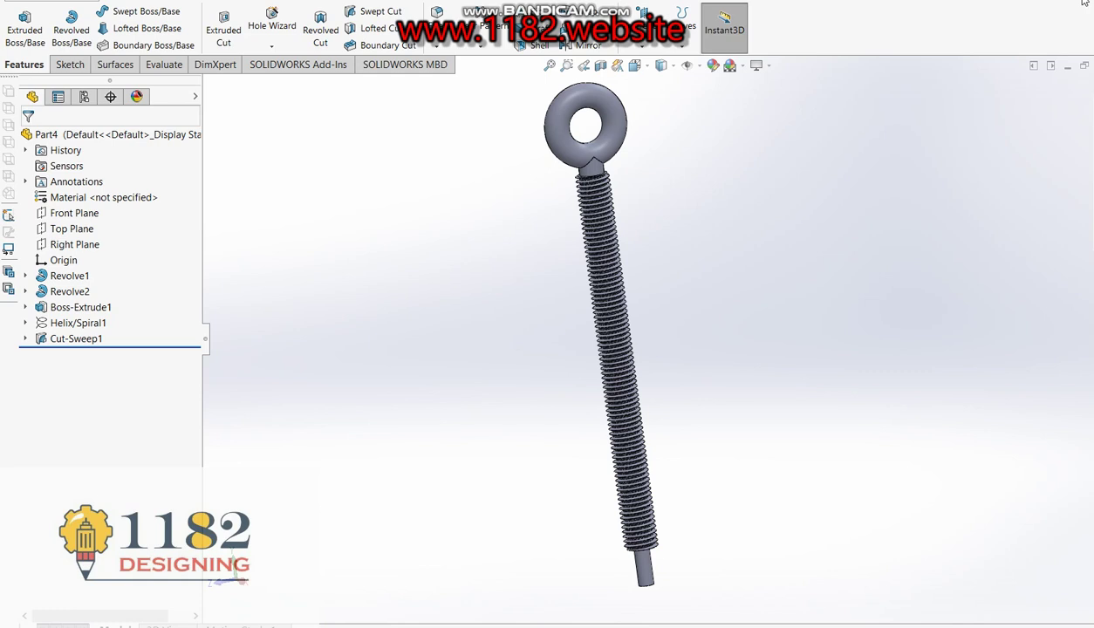
left_click(1085, 3)
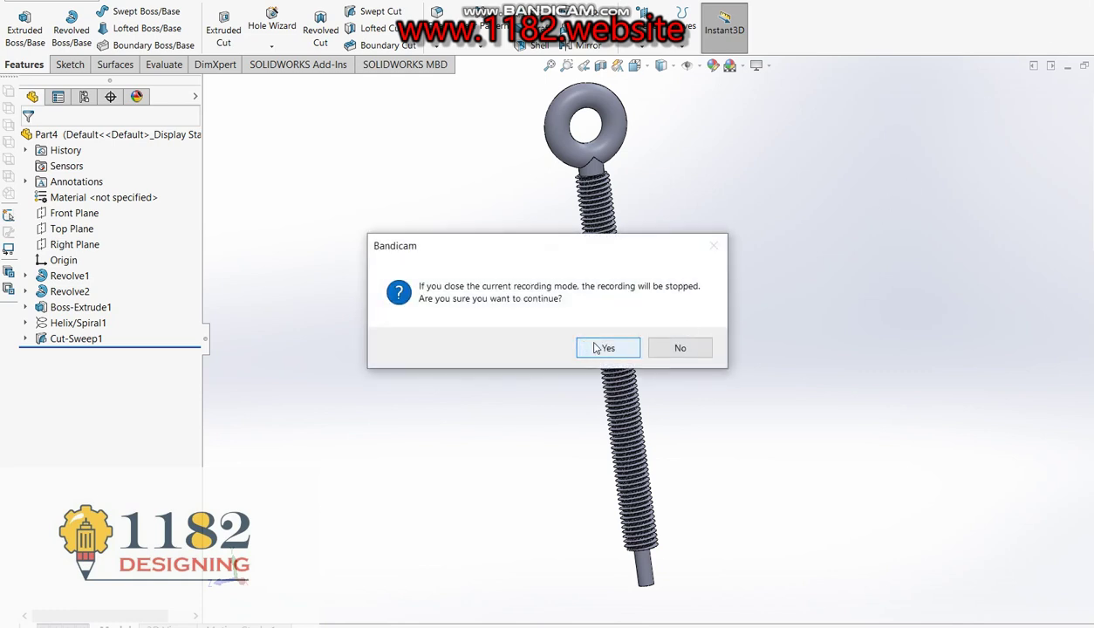